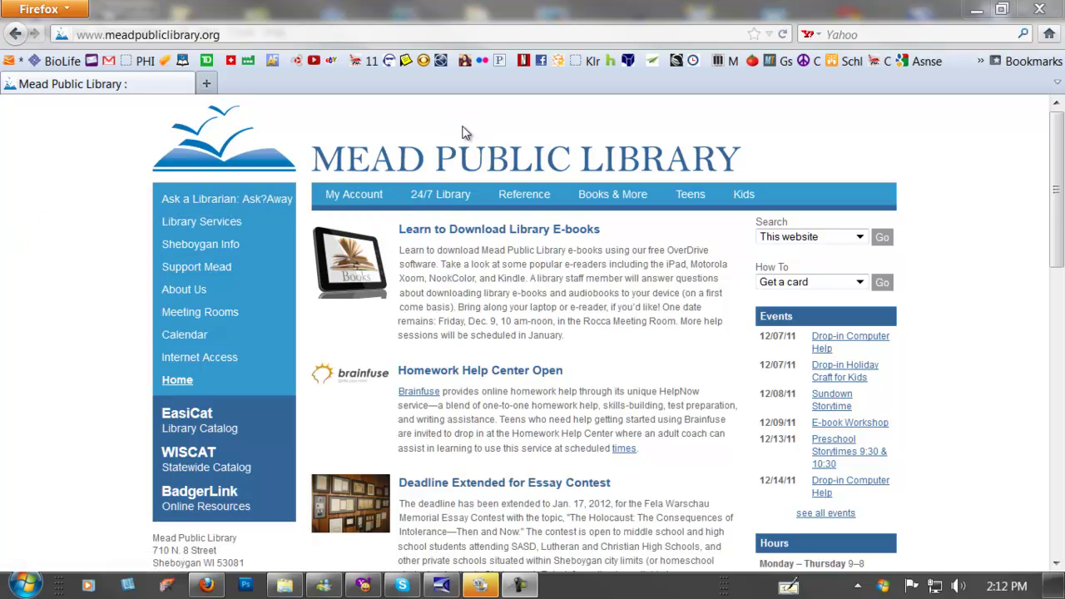
Open the Digital Download Center from the 24/7 Library downloads and sign in with Eastern Shores Library System, the library card number and PIN
mouse_move(441, 195)
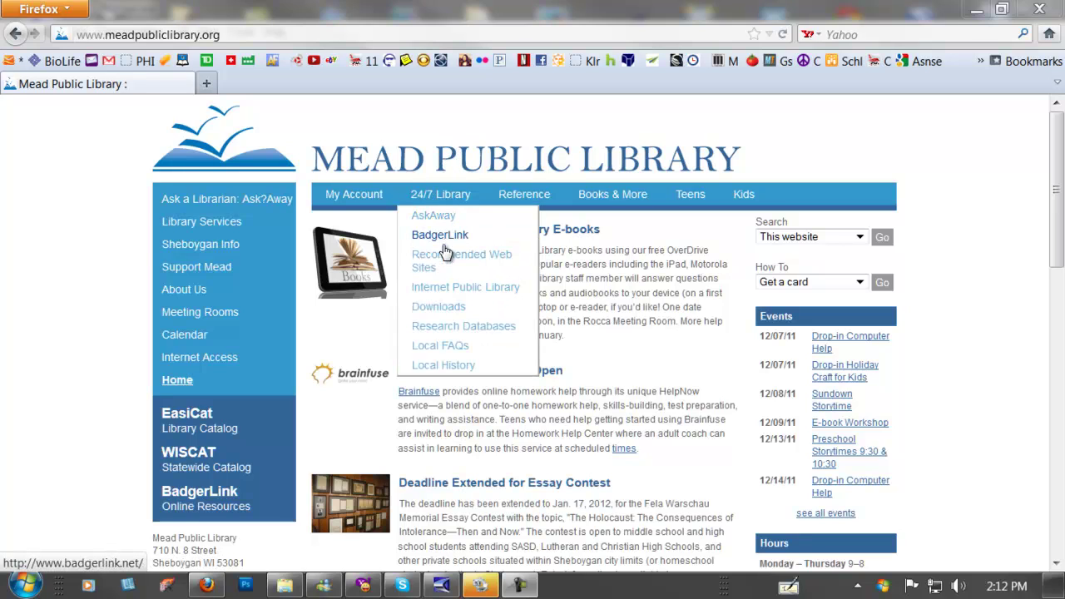
left_click(449, 312)
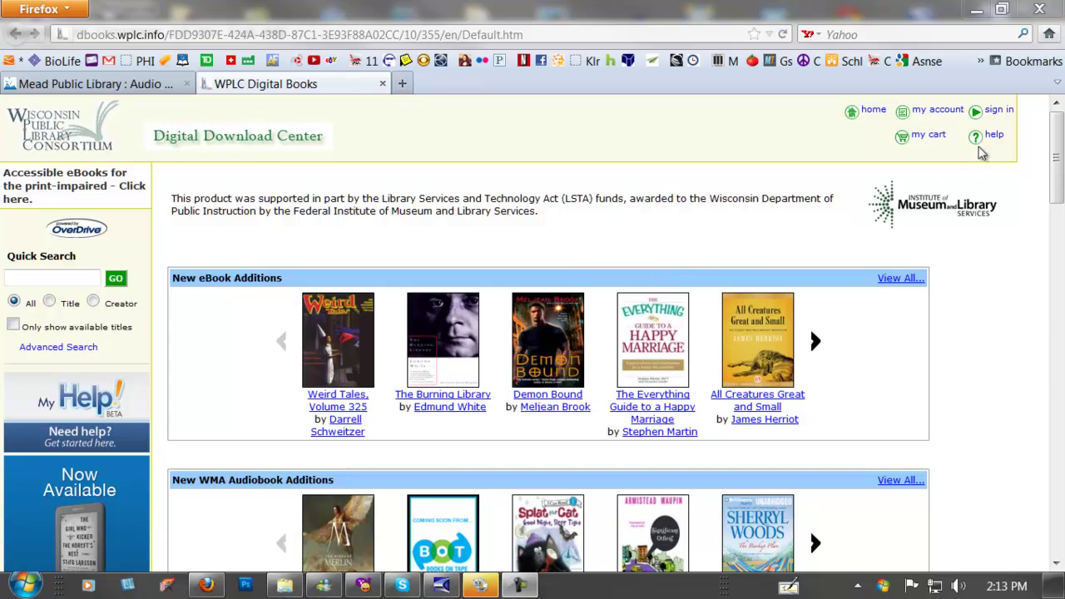
left_click(1003, 113)
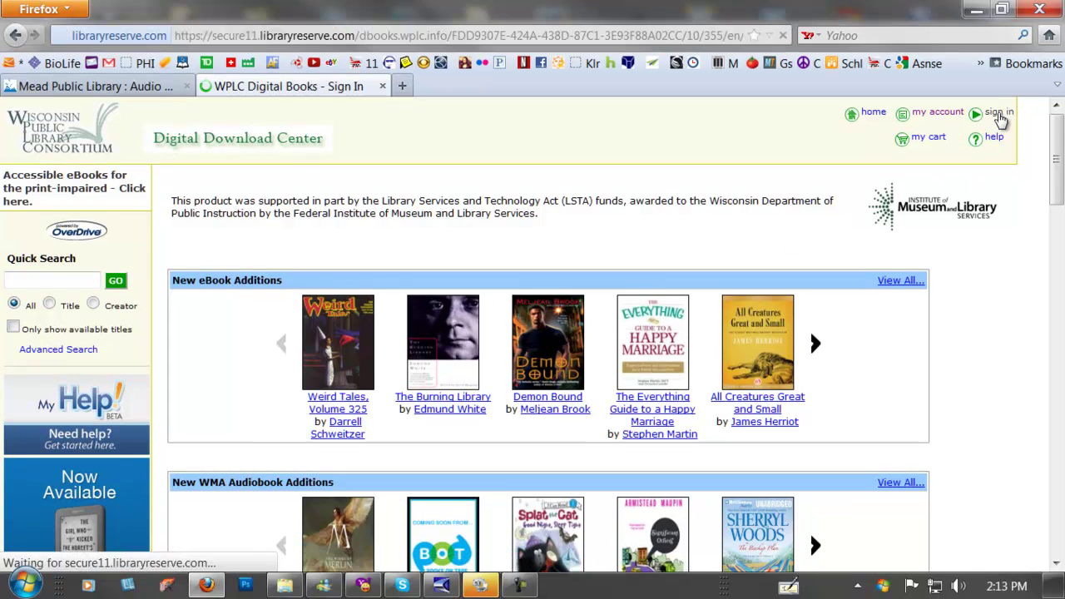
left_click(539, 278)
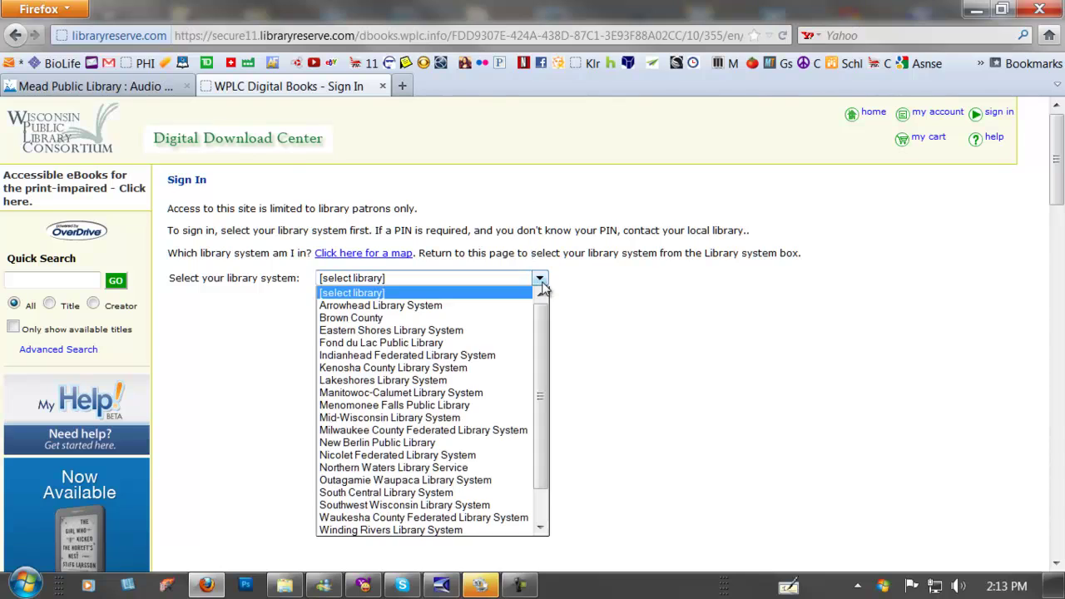
left_click(456, 332)
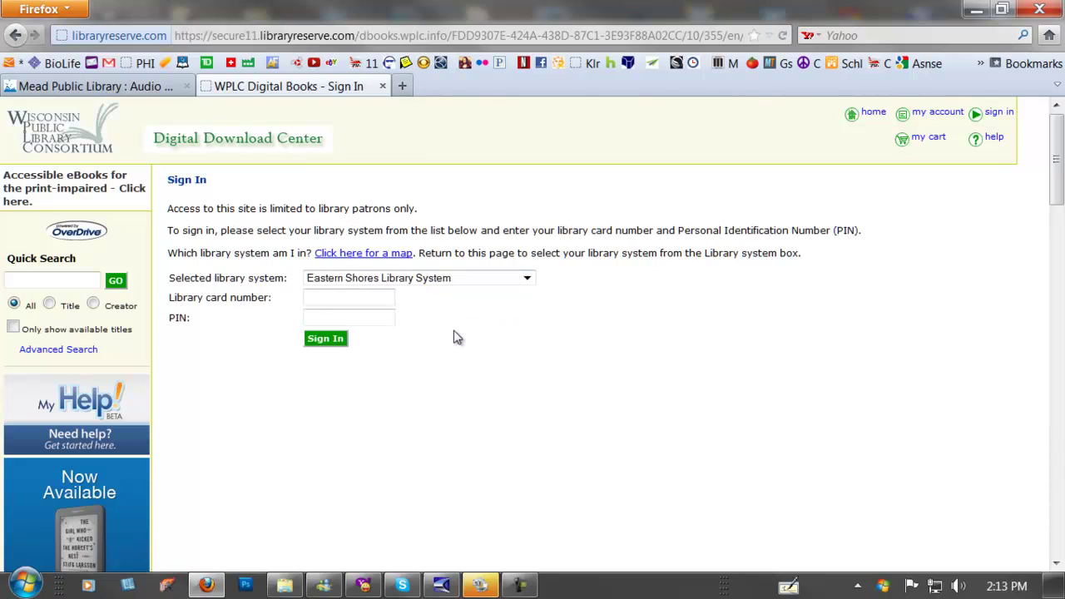
left_click(340, 301)
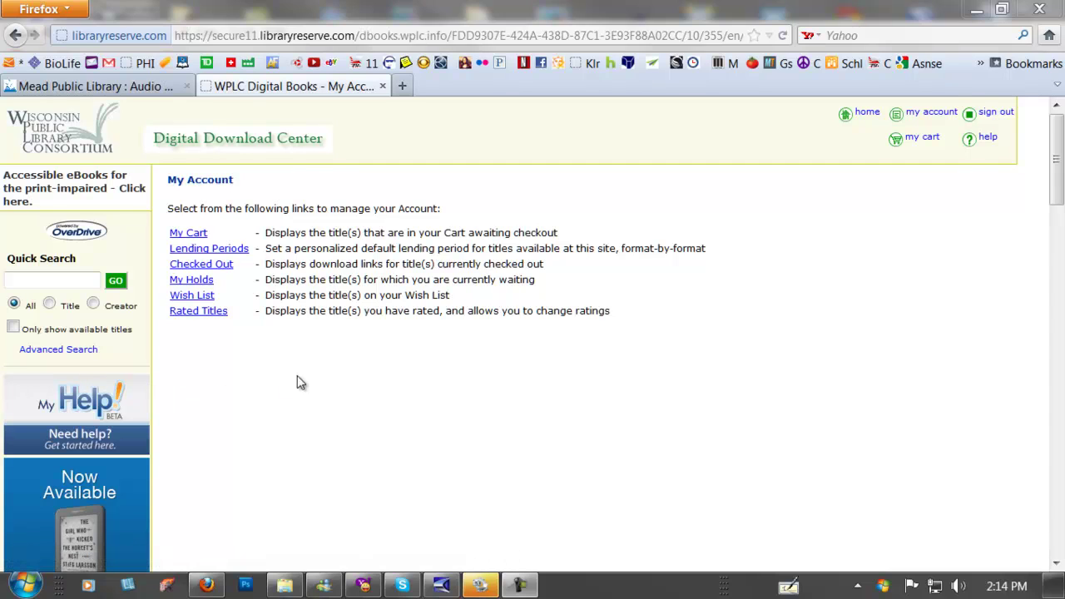
Open the account's checked-out titles and review the whole list with its download options
left_click(208, 259)
left_click(210, 270)
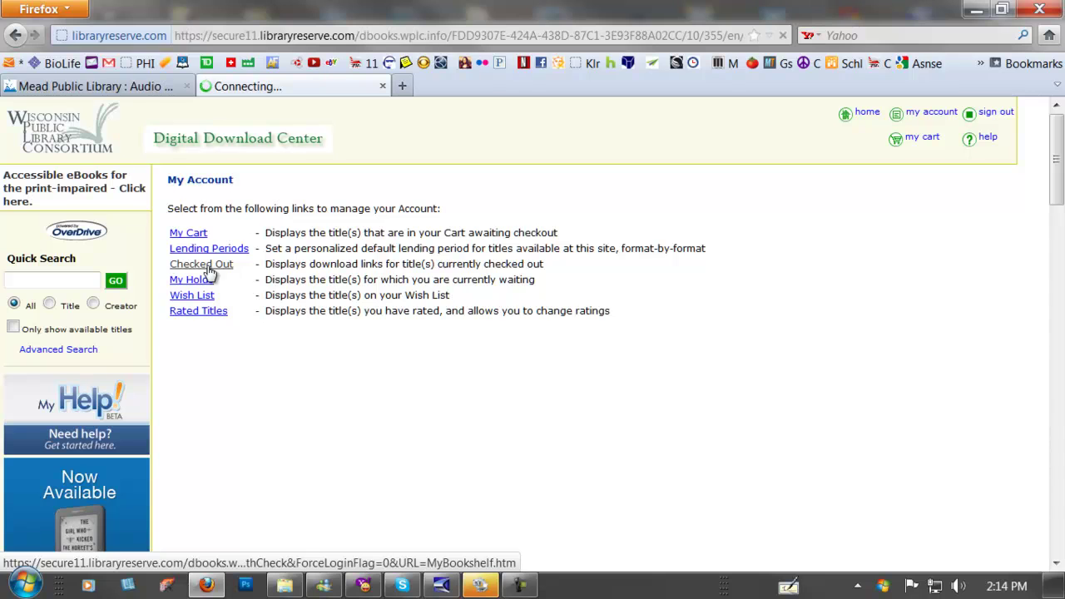
scroll(511, 299, "down", 5)
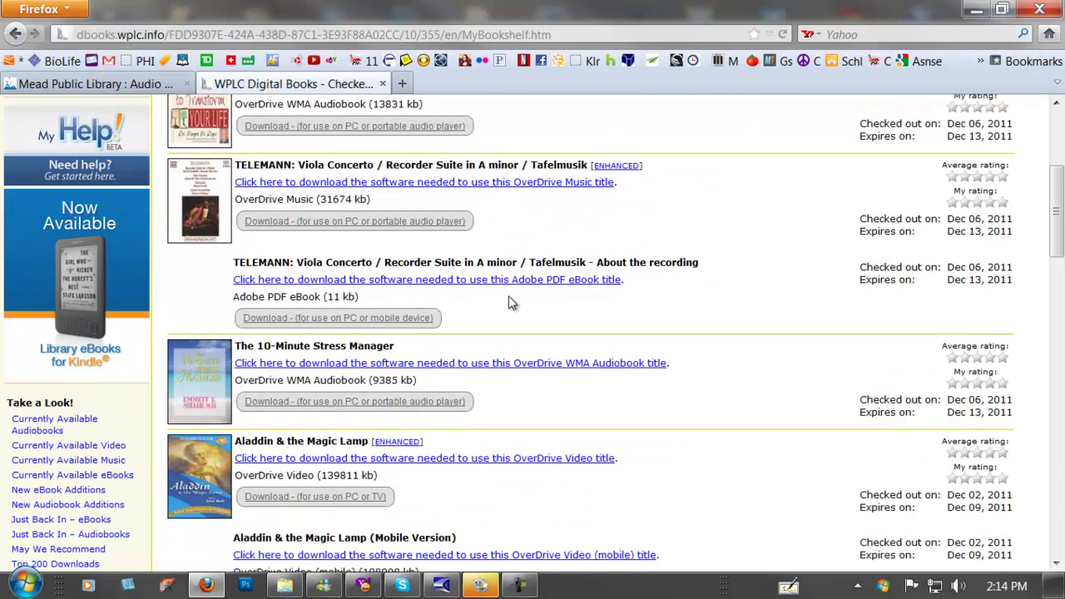
scroll(510, 302, "down", 3)
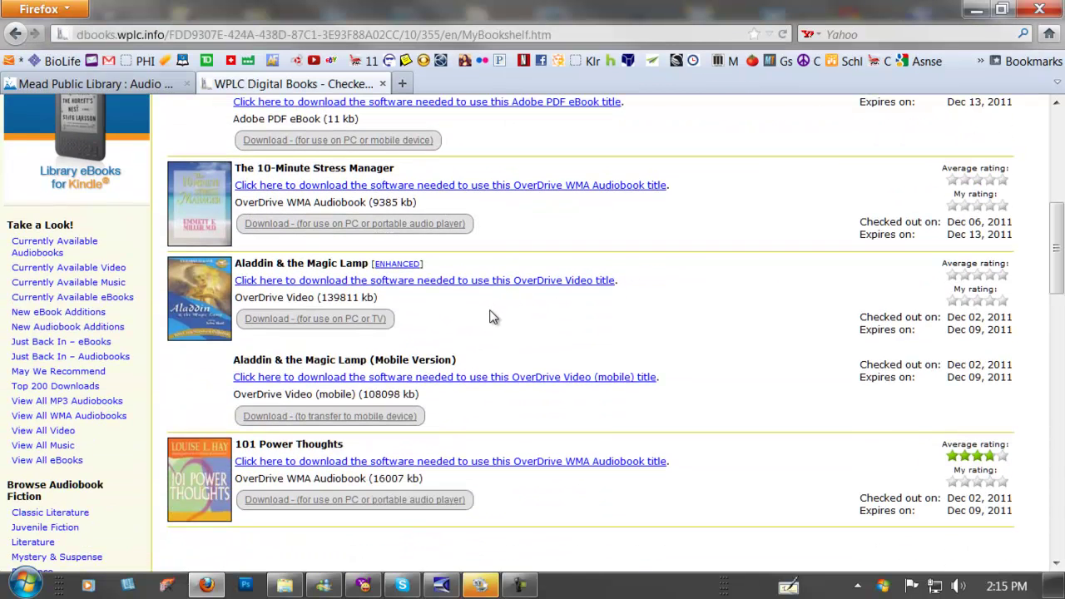
scroll(520, 351, "up", 8)
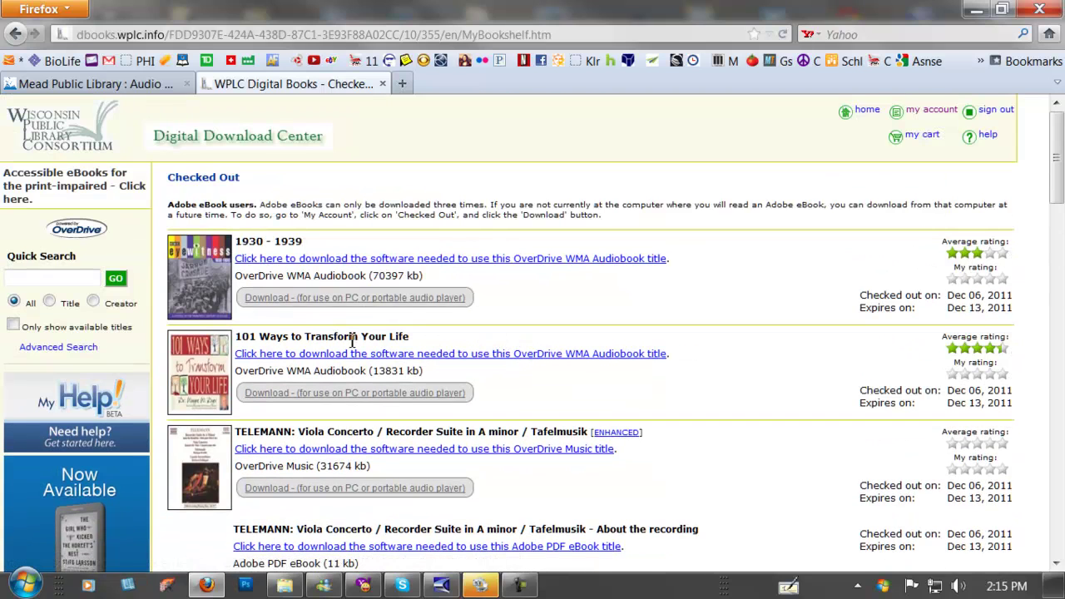
Return to the Digital Download Center home page and open the Adobe Digital Editions software download site
left_click(75, 236)
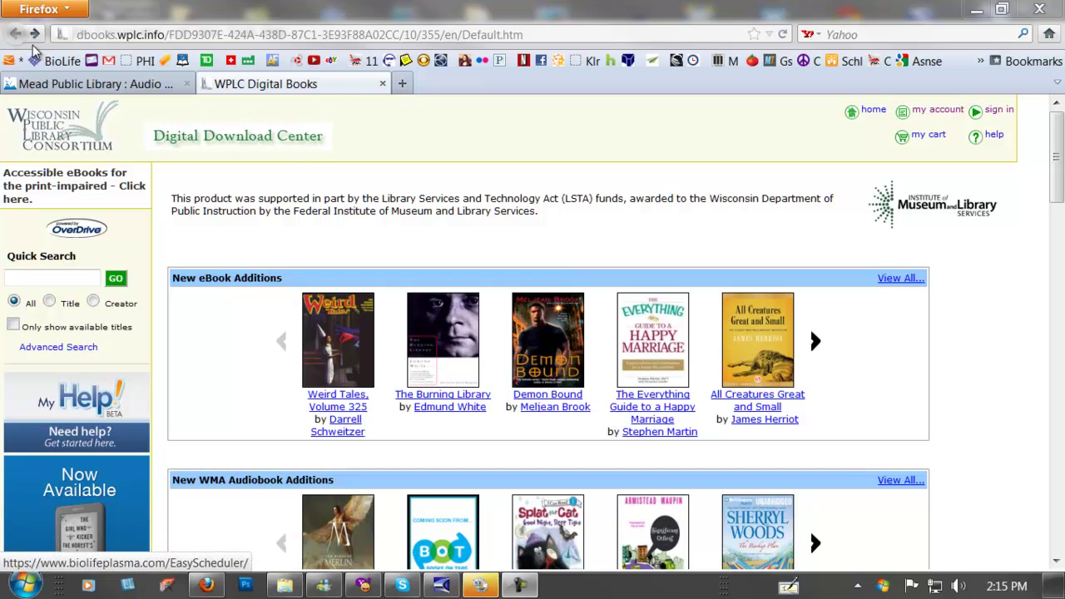
scroll(210, 229, "down", 15)
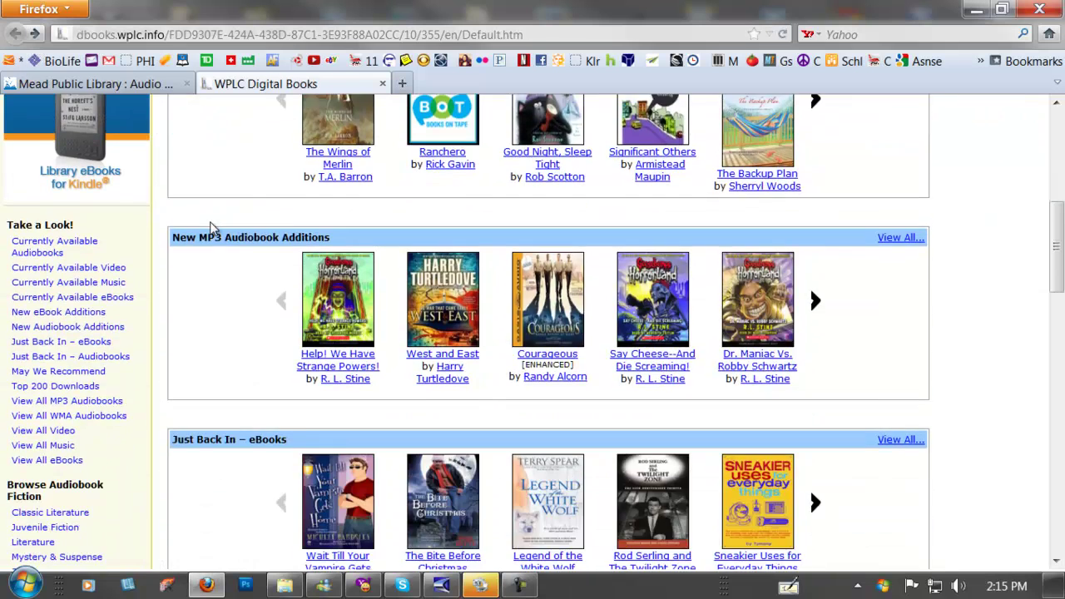
scroll(210, 229, "down", 8)
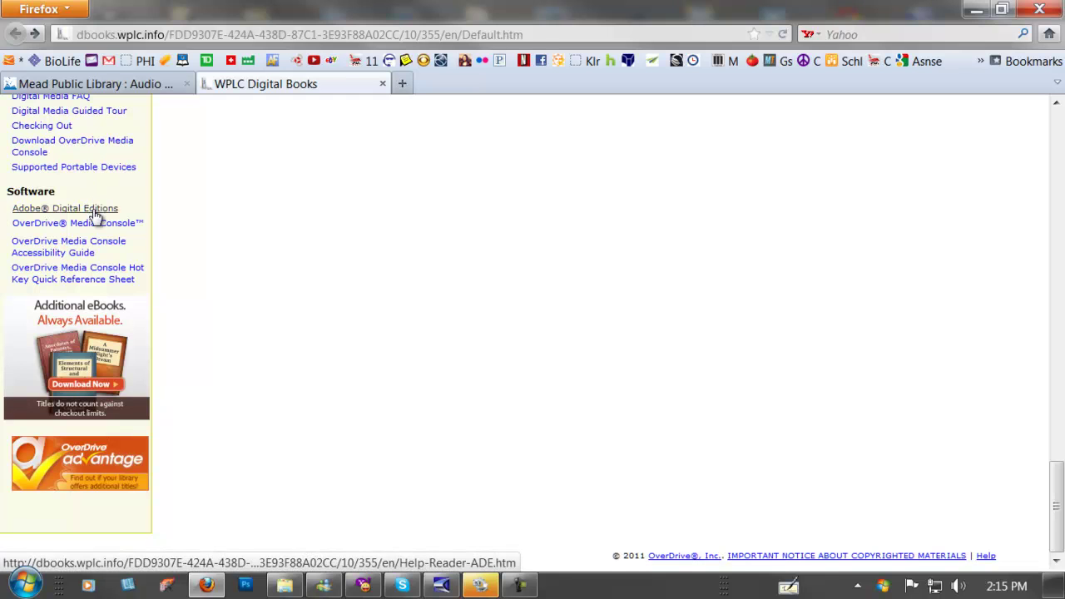
left_click(94, 213)
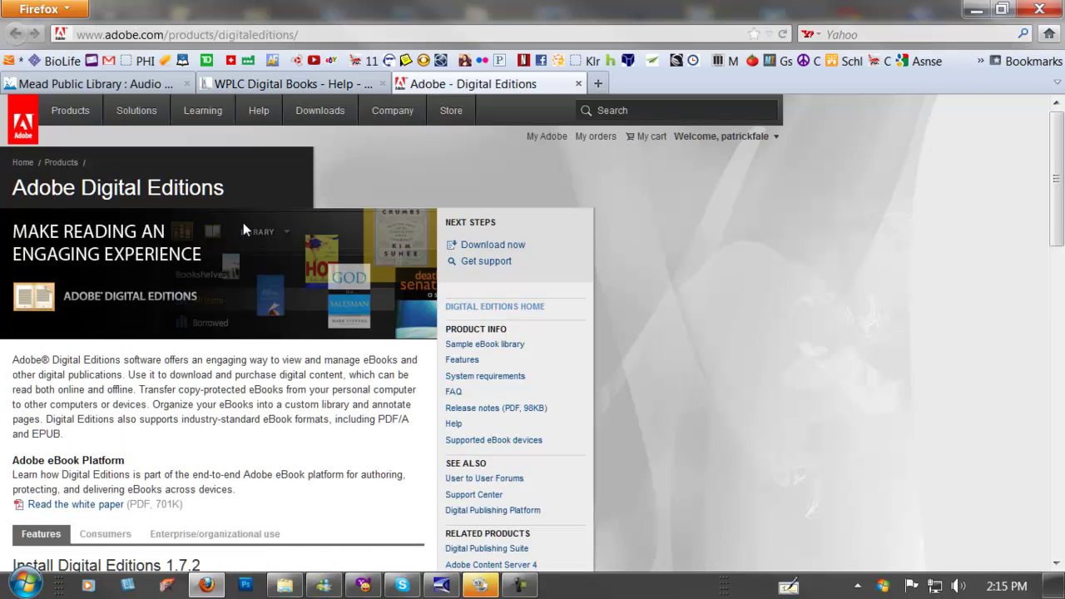
Start the Adobe Digital Editions installer from the product page and agree to download and continue the installation
scroll(222, 287, "down", 2)
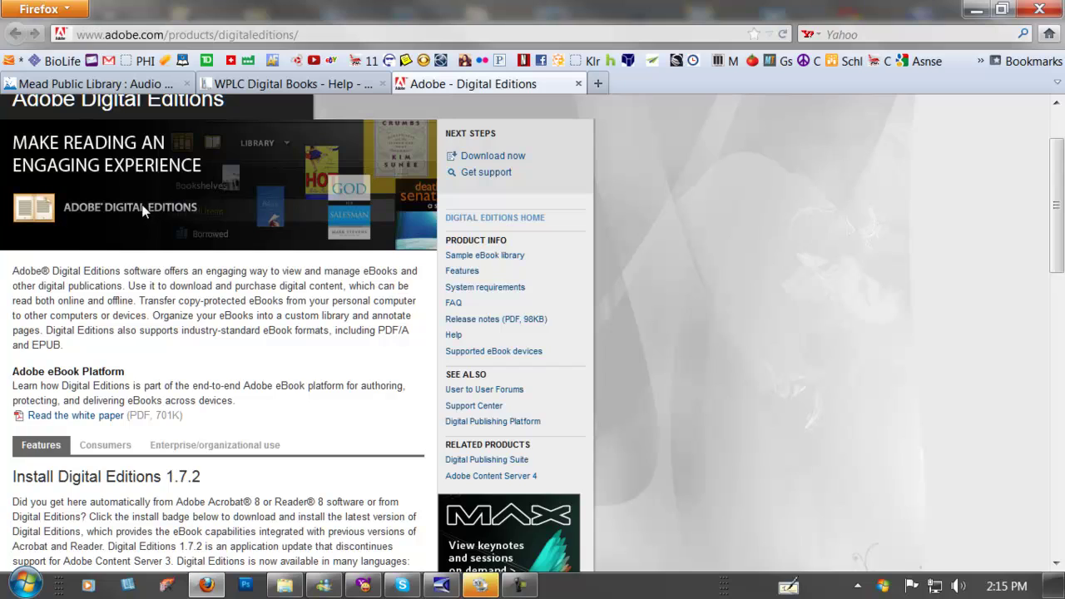
scroll(143, 211, "up", 2)
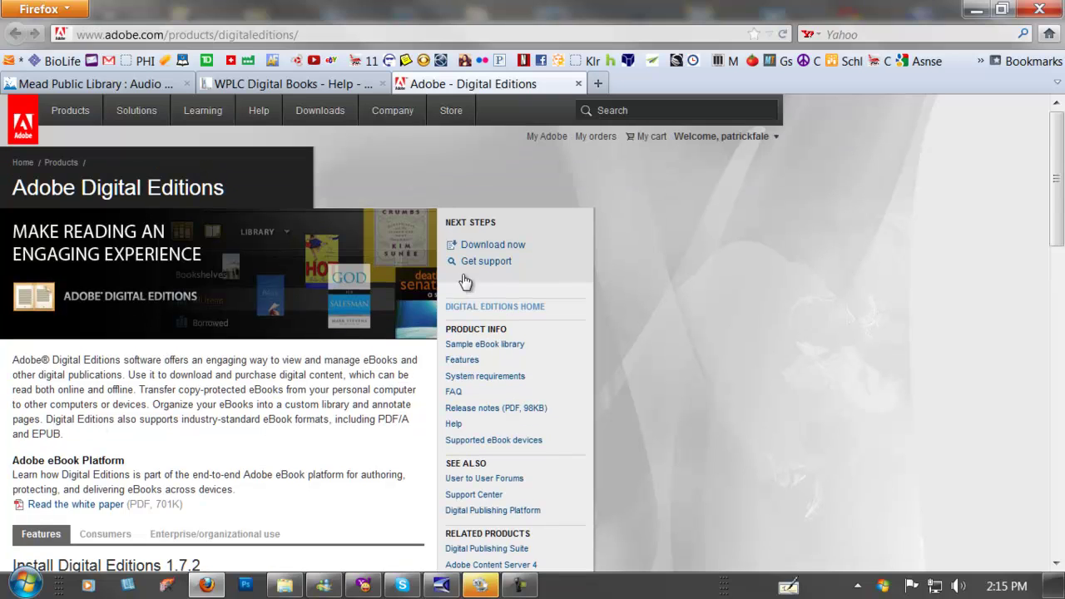
left_click(506, 245)
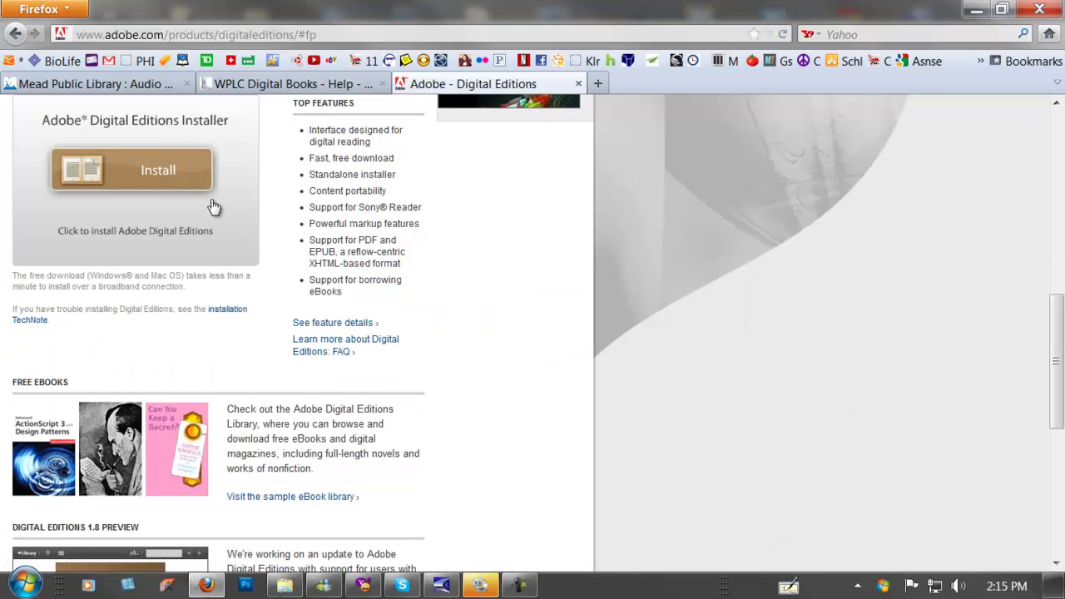
left_click(155, 166)
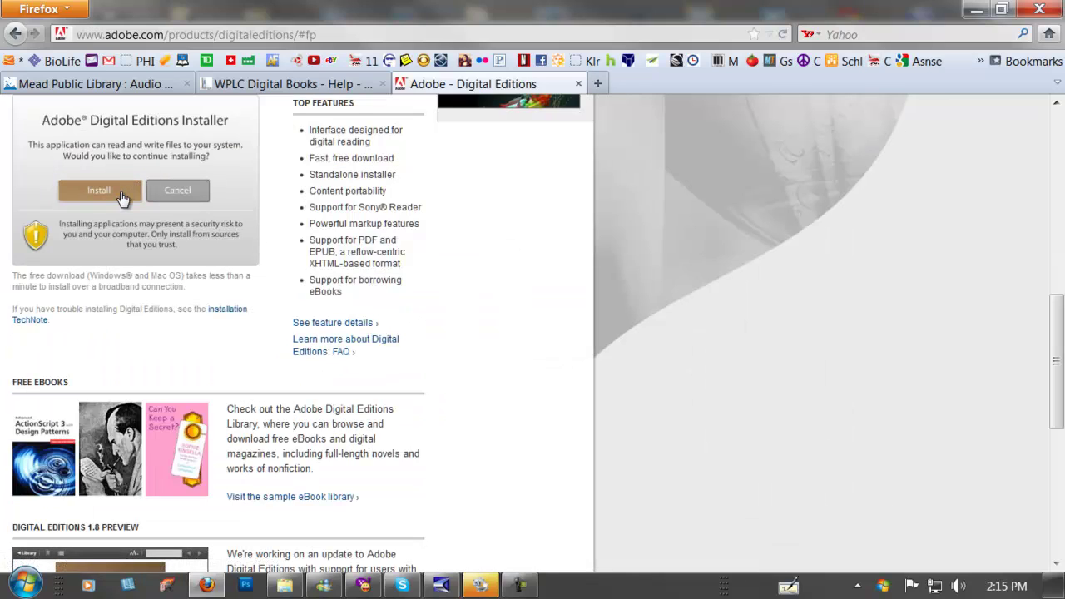
left_click(122, 197)
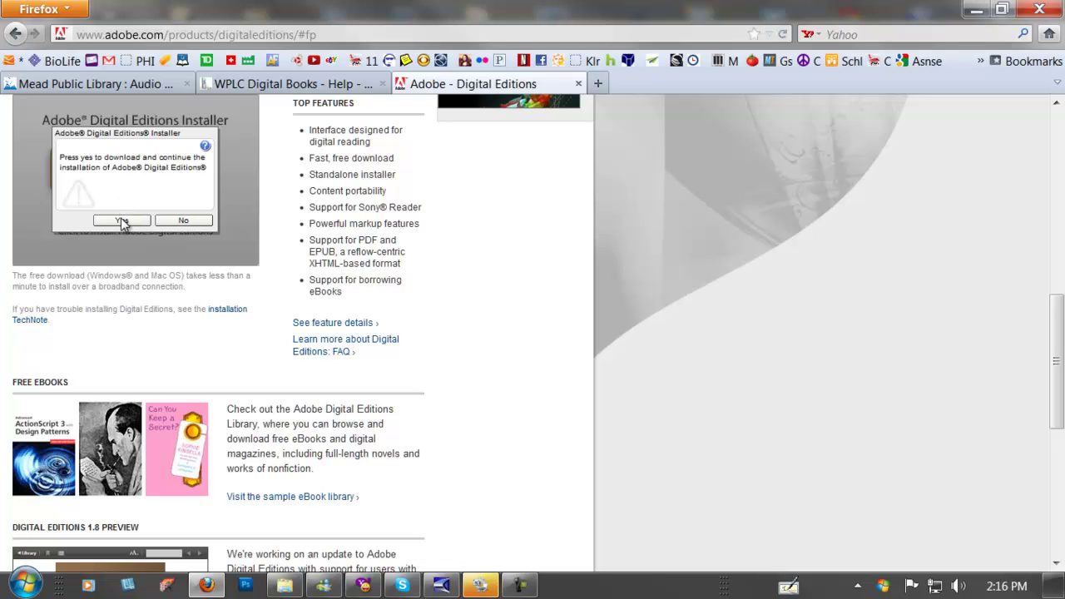
left_click(120, 221)
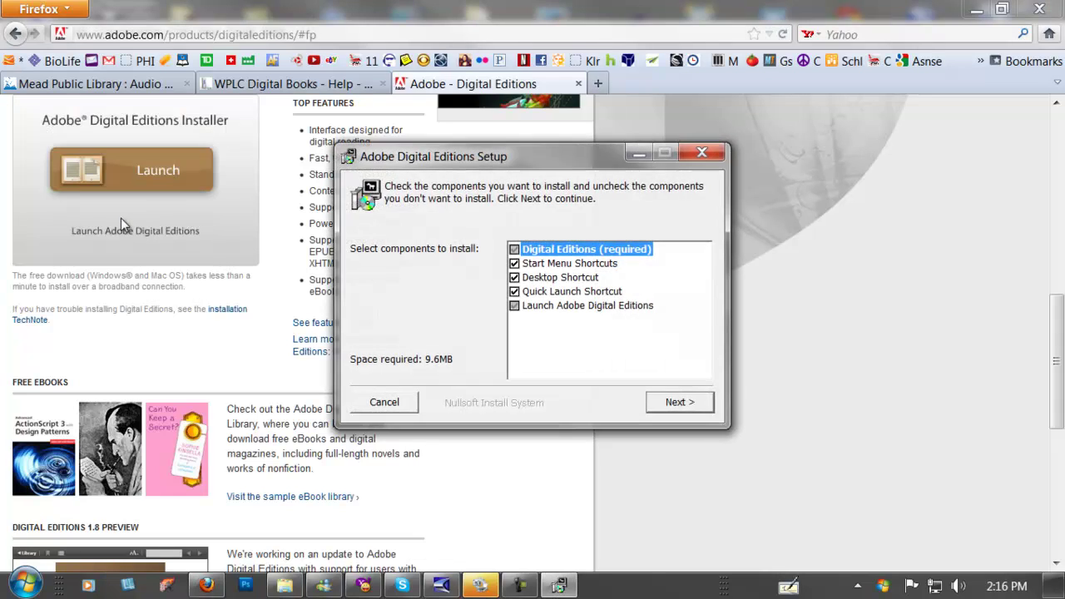
Install Adobe Digital Editions with the default components in C:\Program Files (x86)\Adobe\Adobe Digital Editions and close the setup
left_click(668, 406)
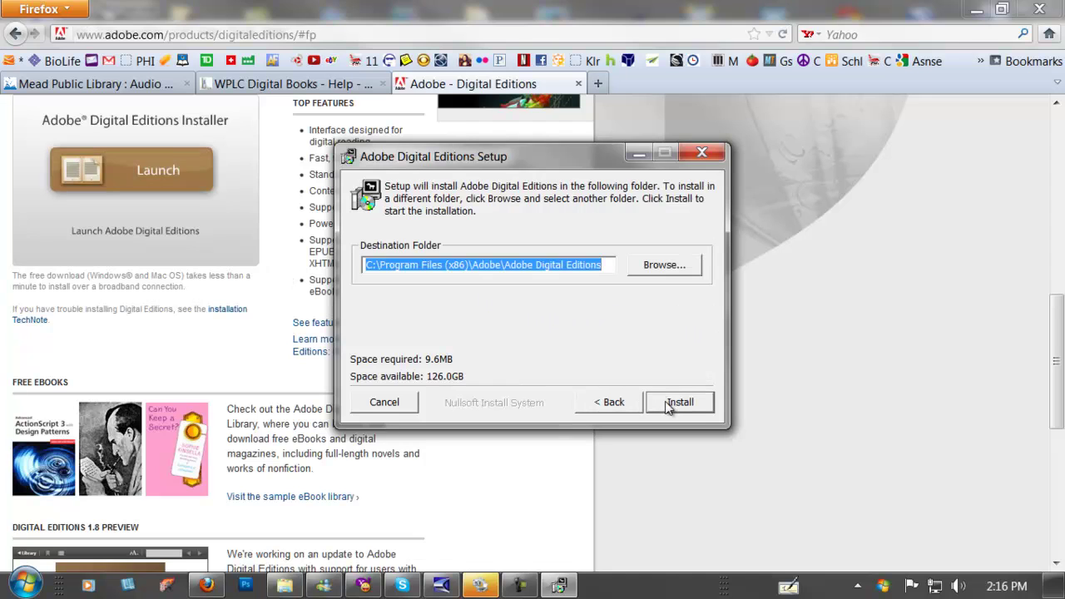
left_click(679, 402)
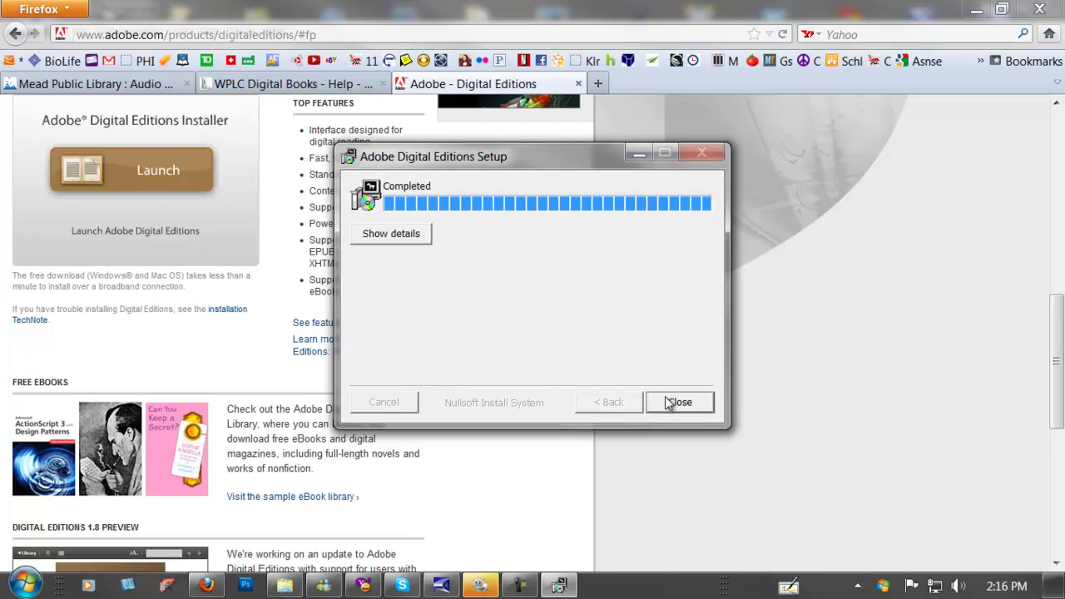
left_click(670, 405)
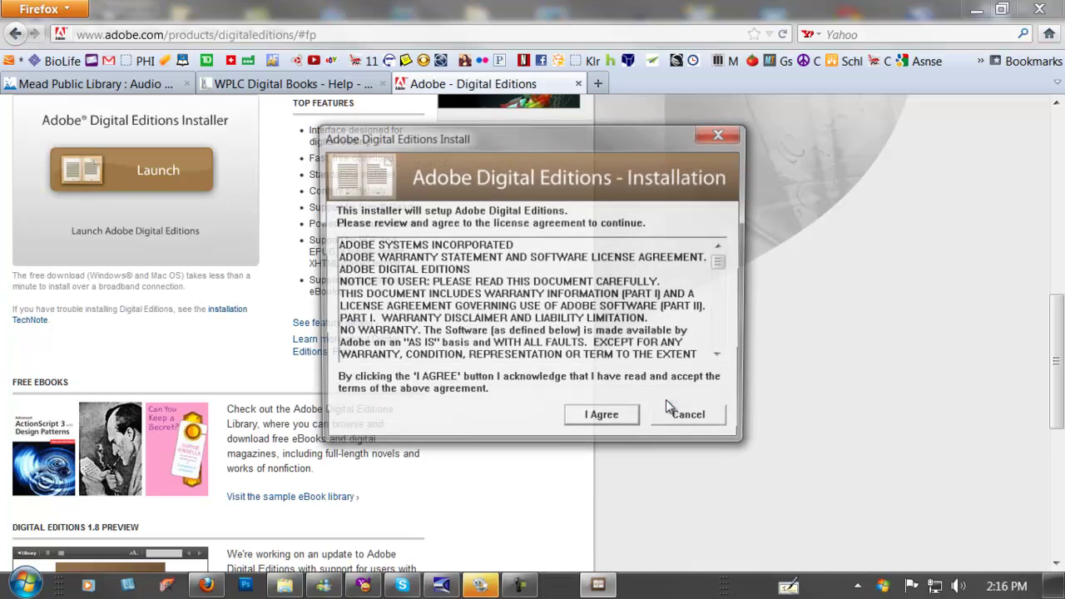
Accept the Adobe Digital Editions license agreement, complete the Setup Assistant, and close the program
left_click(630, 422)
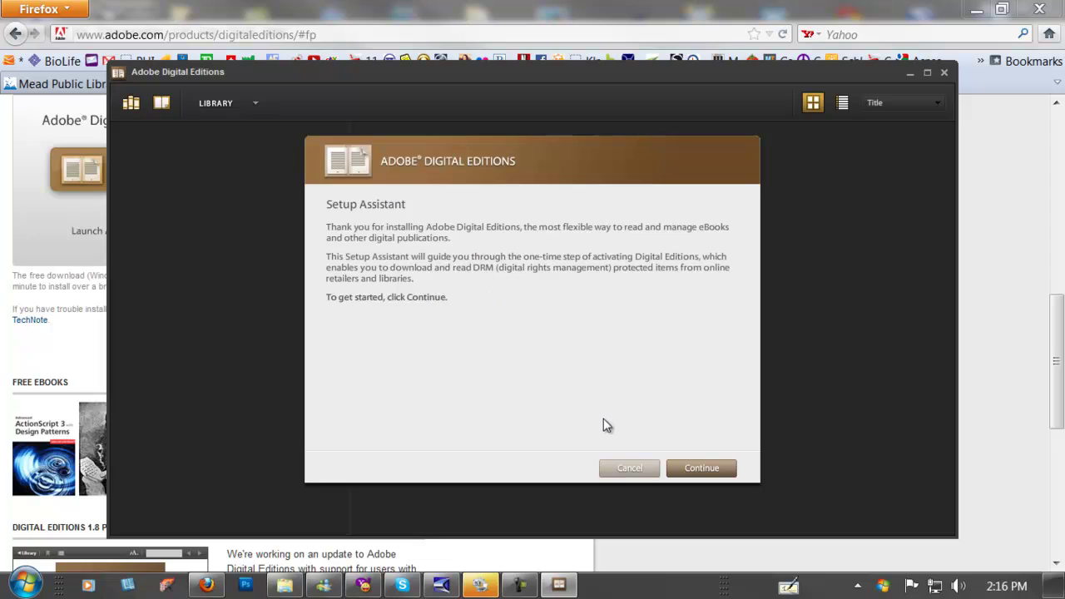
left_click(681, 468)
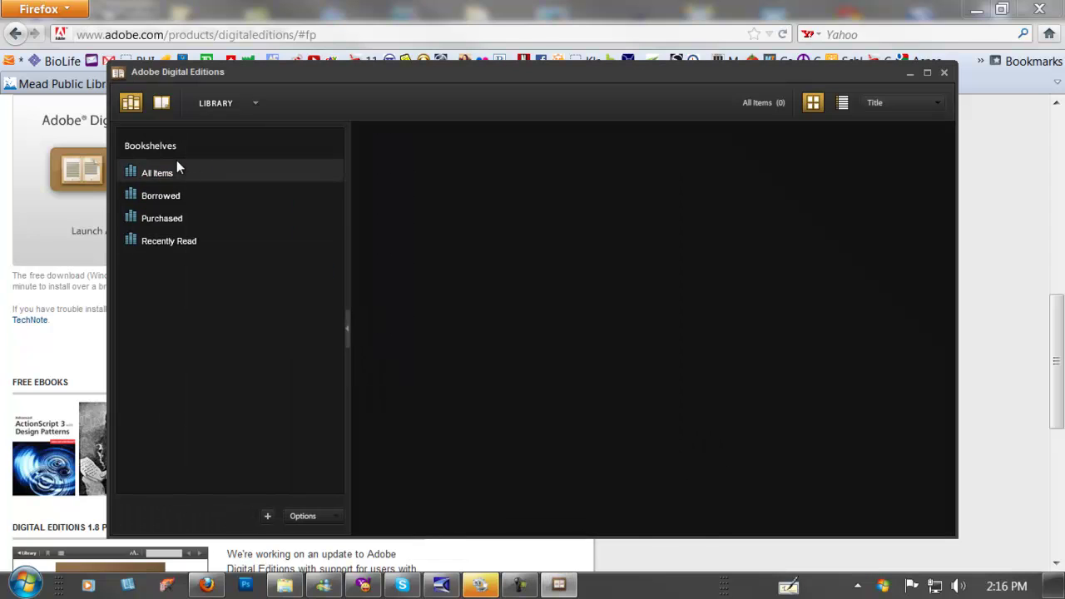
left_click(944, 73)
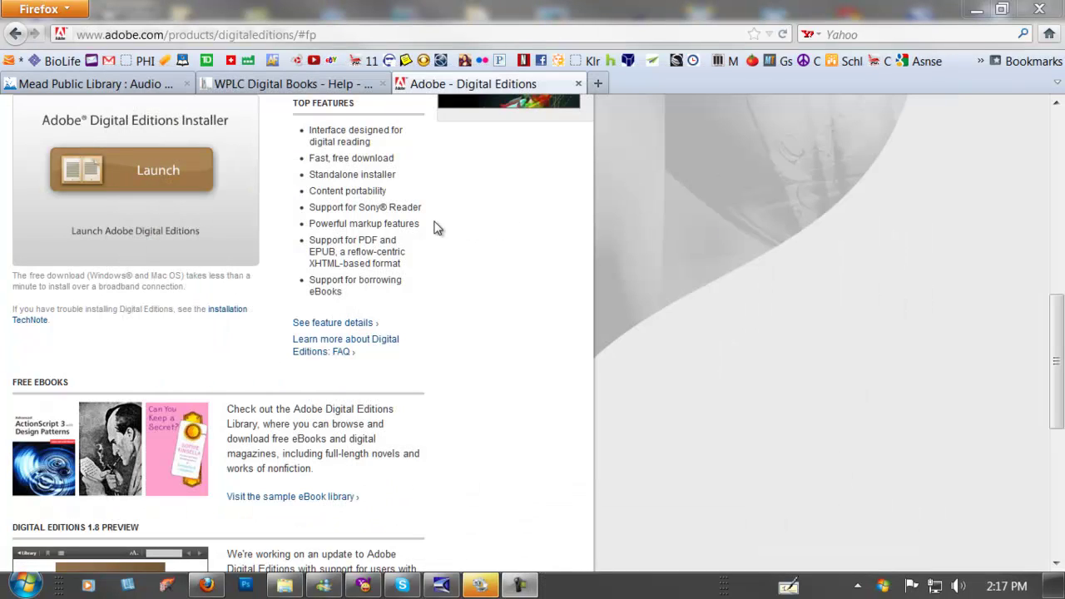
Switch back to the library's Adobe eBooks help page and open the OverDrive Media Console software page from the site
left_click(20, 37)
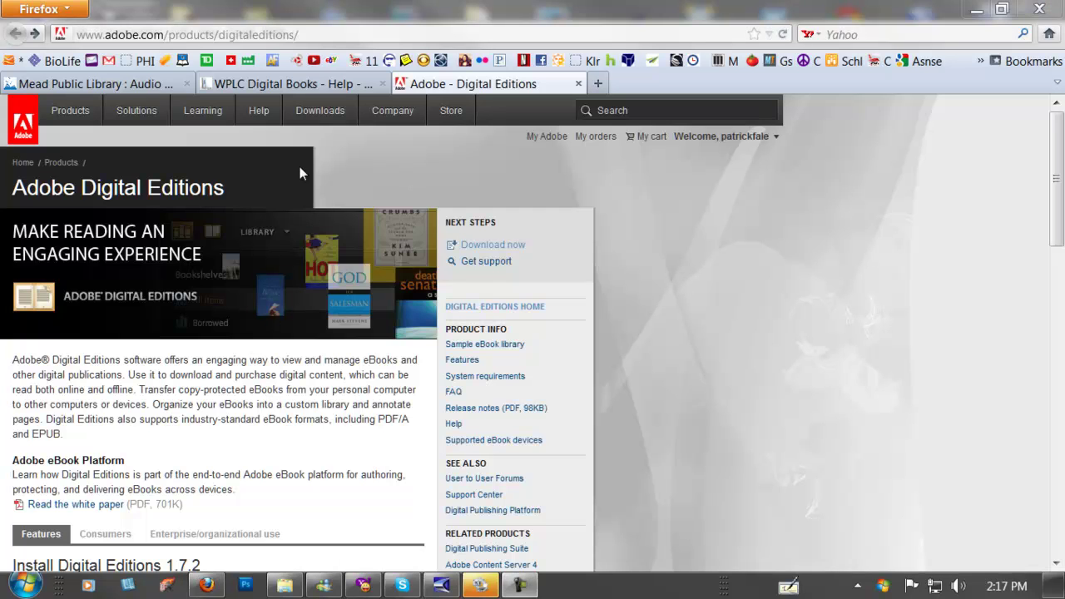
left_click(279, 86)
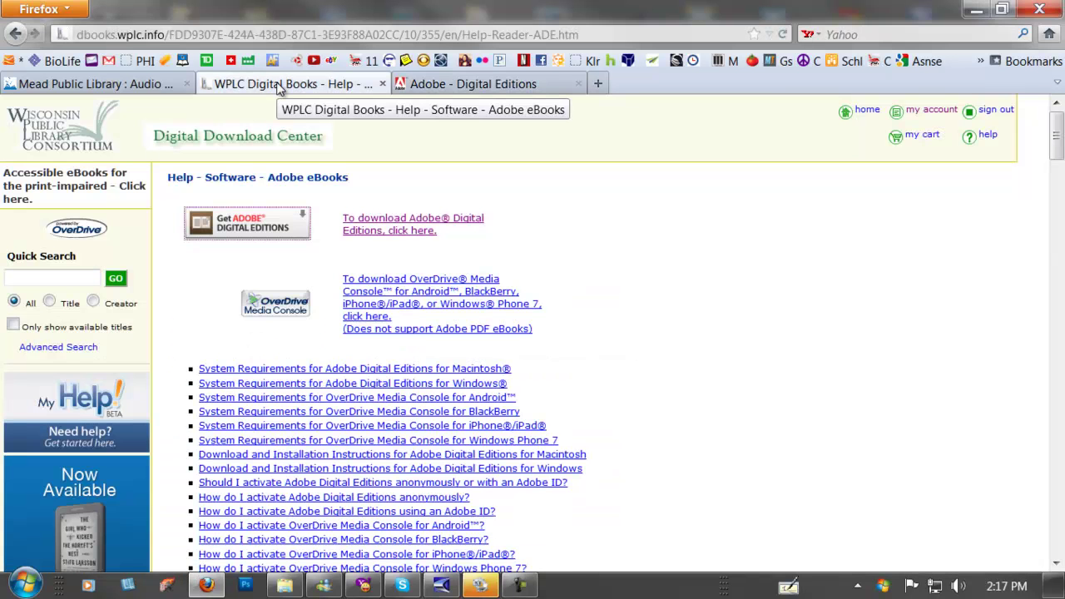
scroll(249, 230, "down", 15)
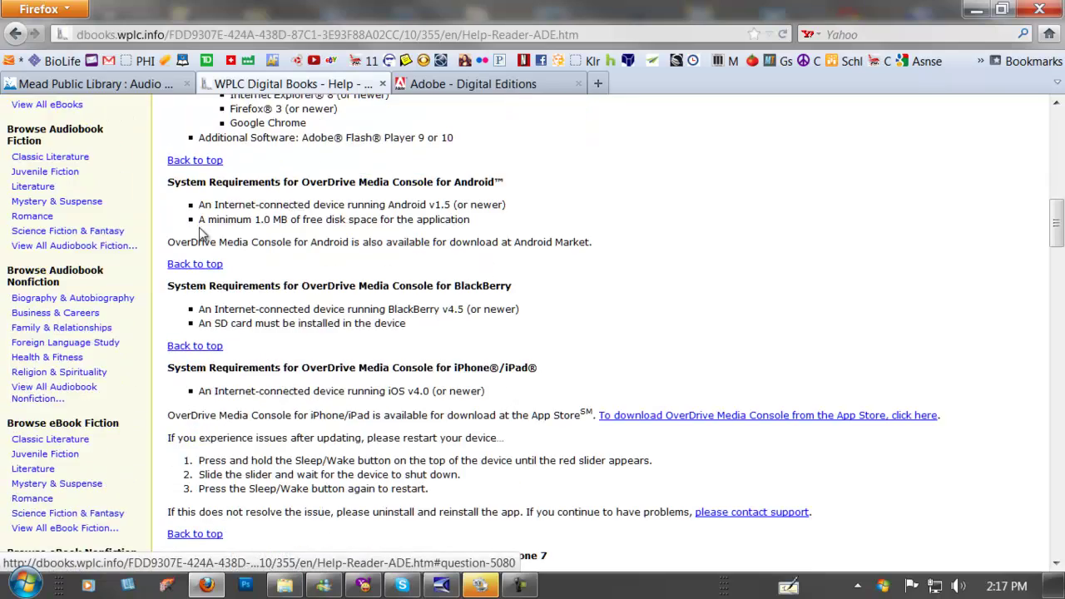
scroll(200, 233, "down", 15)
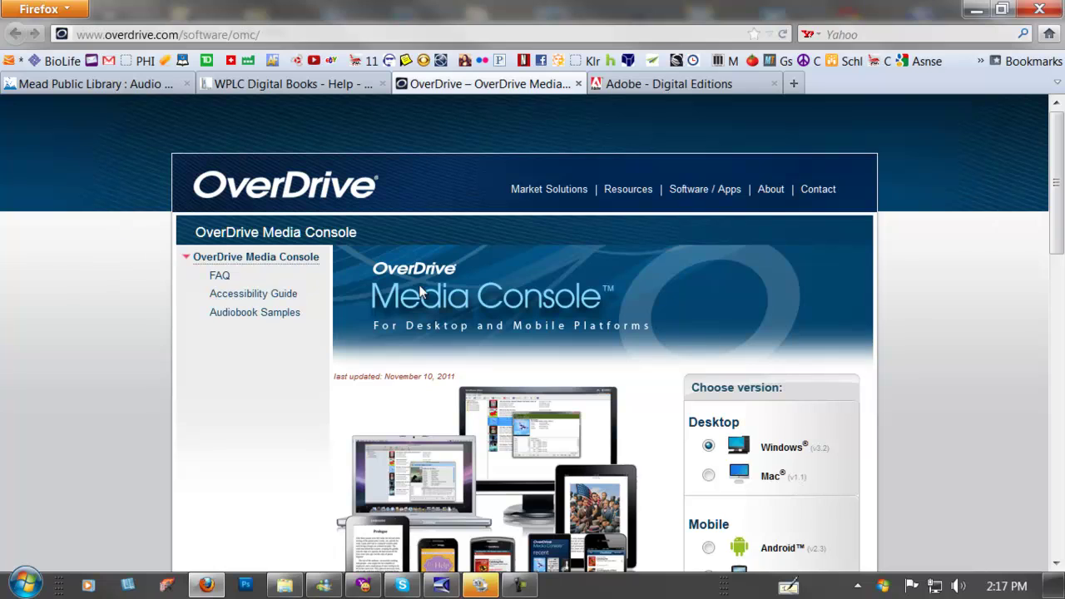
Download the Windows version of OverDrive Media Console and launch the saved ODMediaConsoleSetup.msi installer
scroll(865, 396, "down", 3)
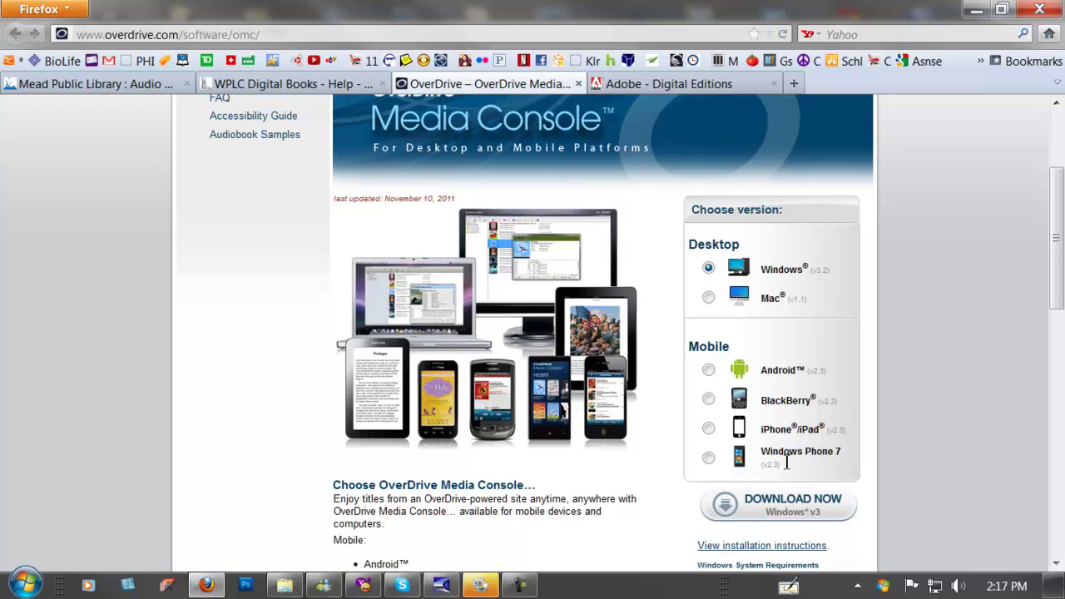
left_click(793, 501)
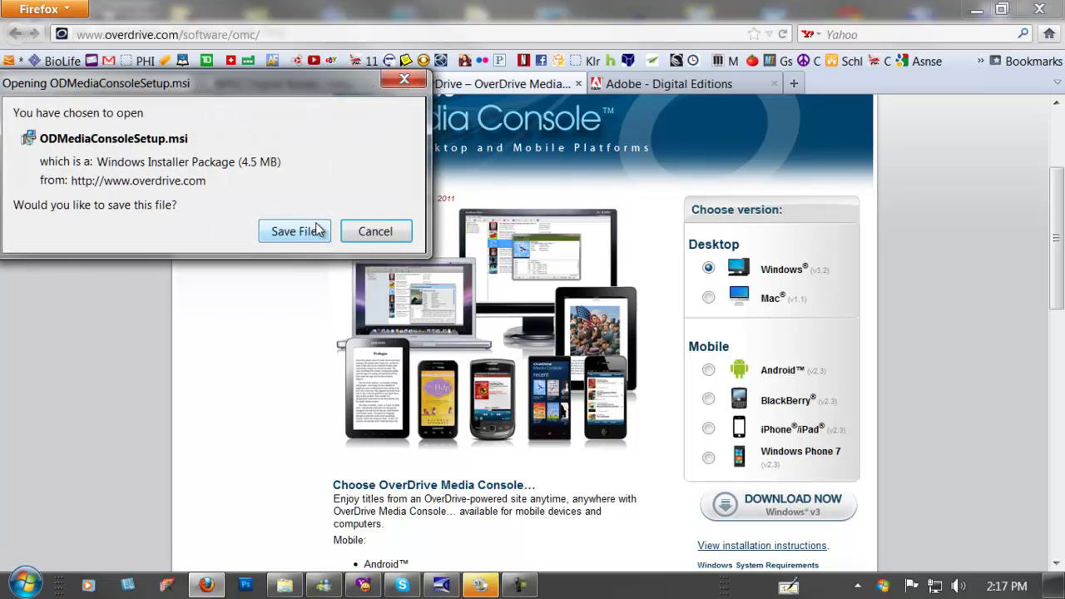
left_click(303, 231)
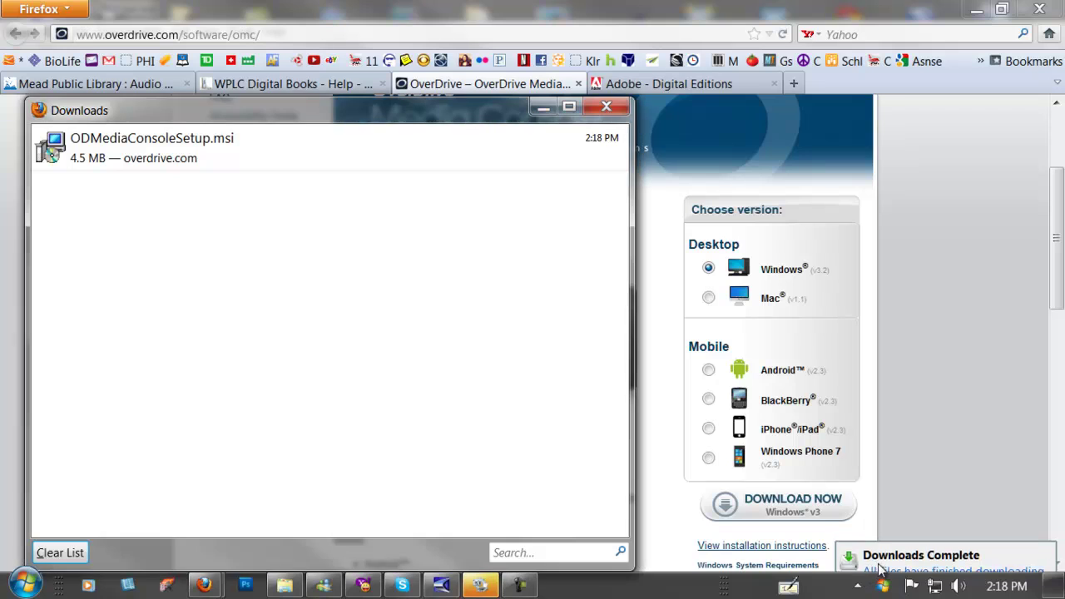
left_click(184, 144)
double_click(182, 143)
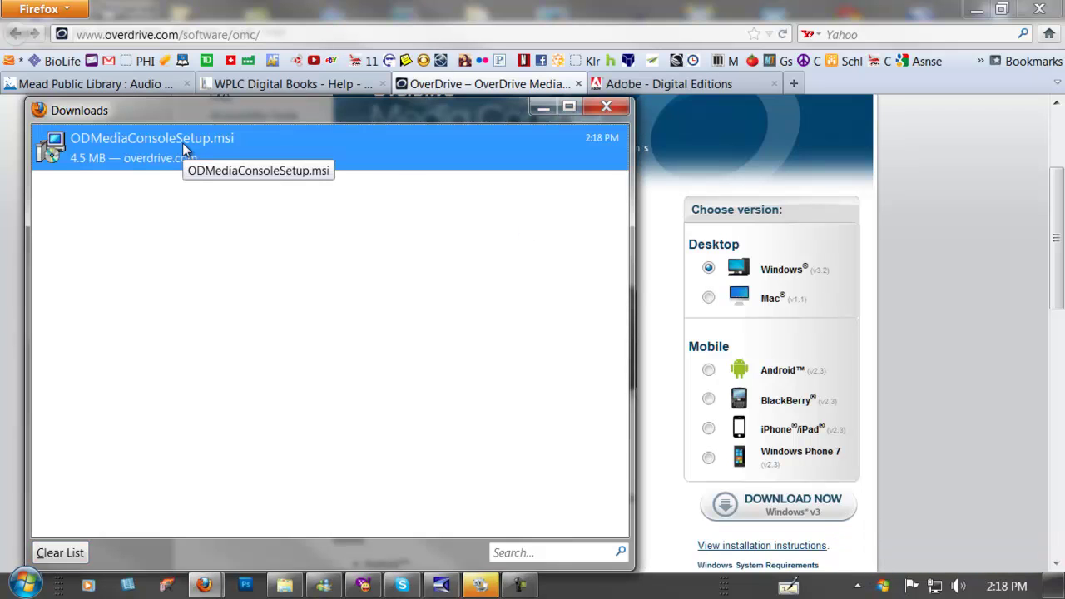
left_click(579, 310)
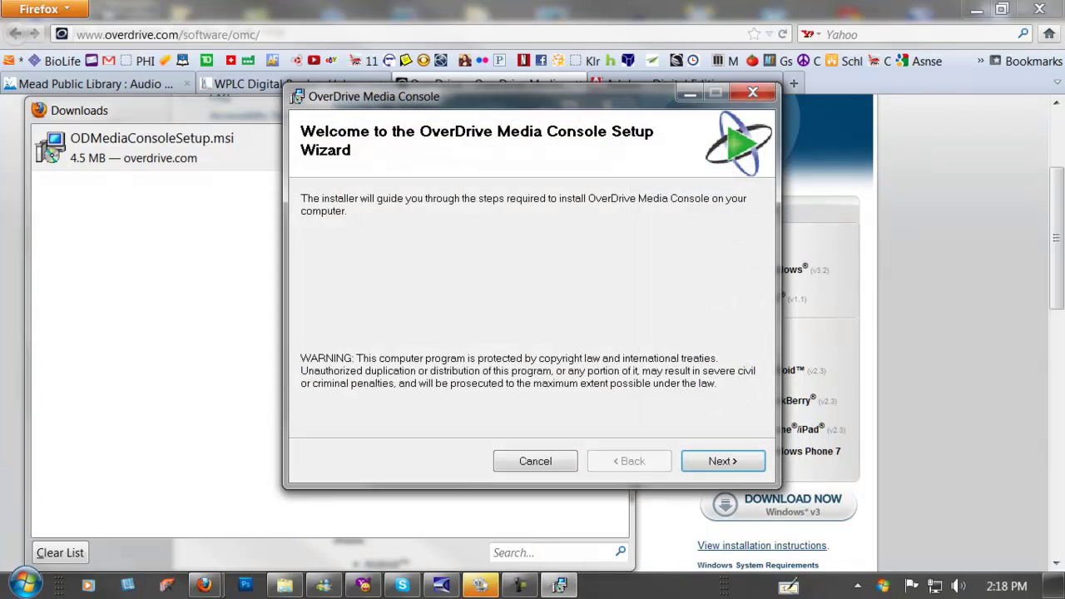
Accept the license, install OverDrive Media Console for everyone in C:\Program Files (x86)\OverDrive Media Console\, and close the installer and Downloads window
left_click(722, 461)
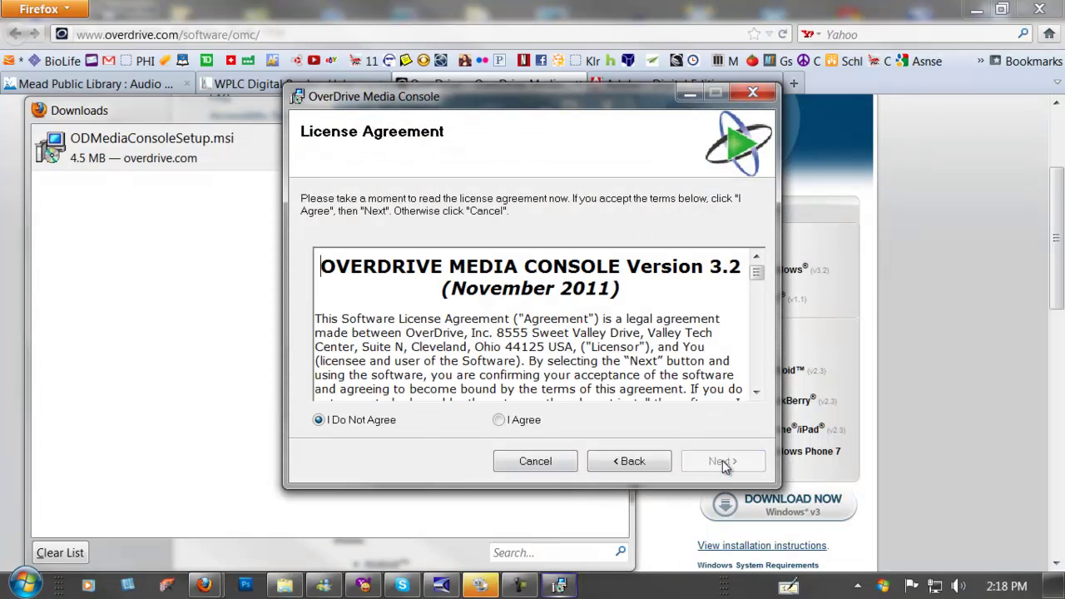
left_click(499, 420)
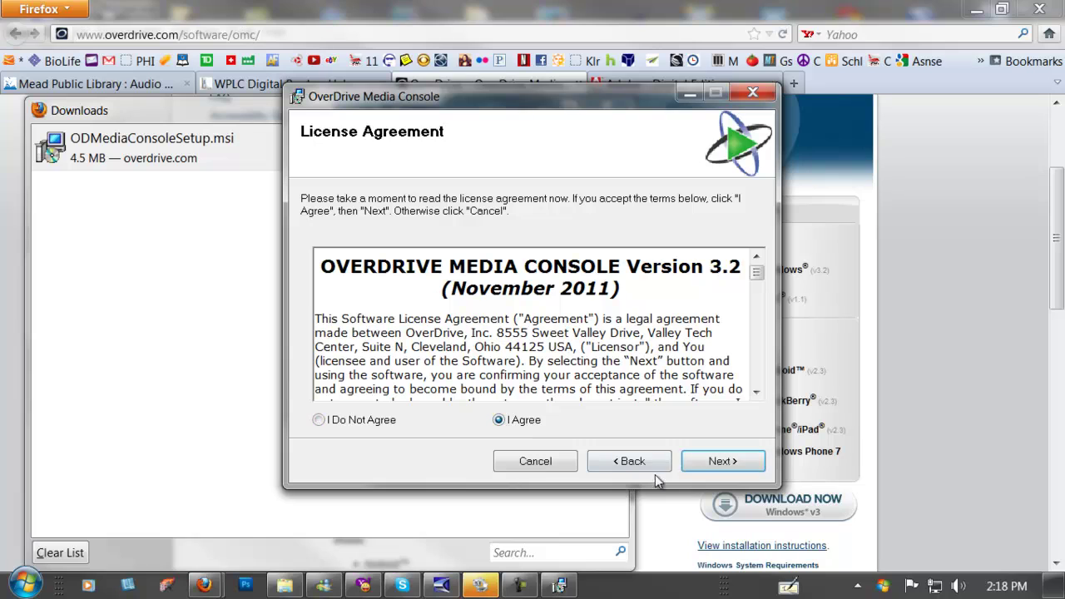
left_click(709, 464)
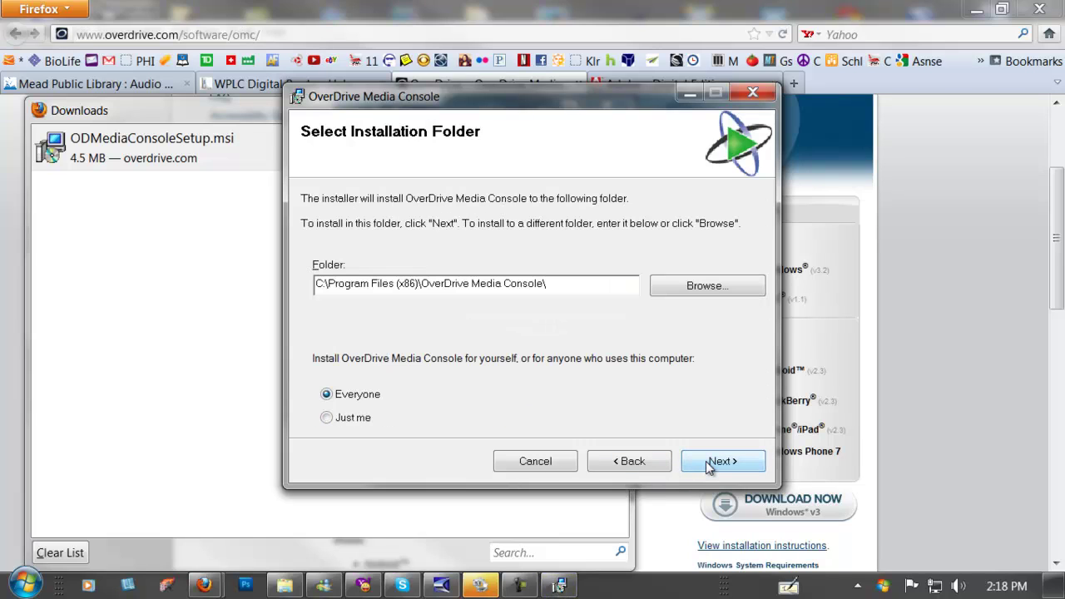
left_click(709, 463)
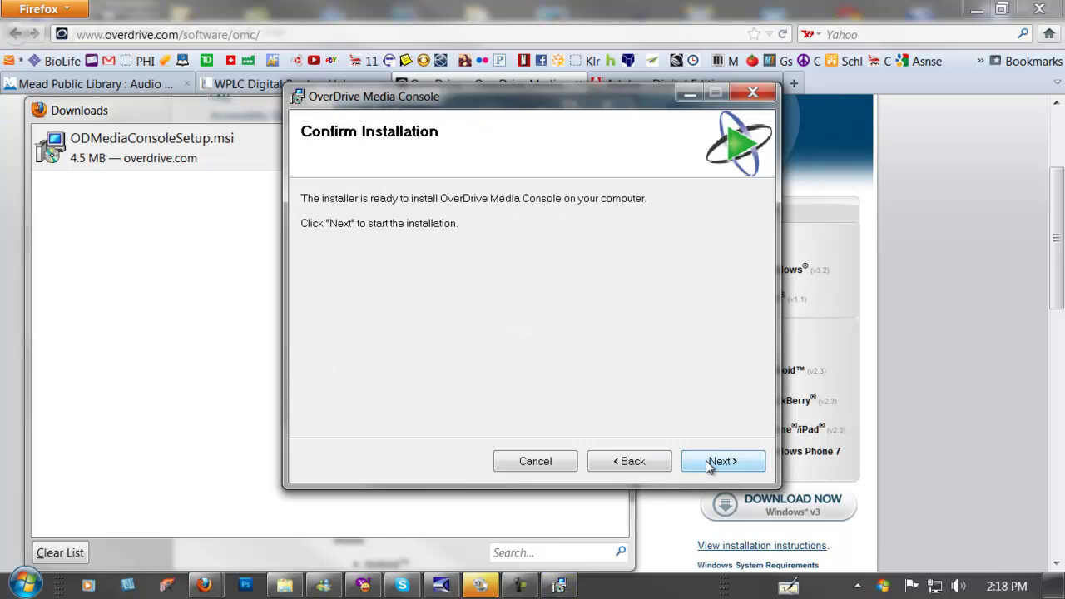
left_click(709, 463)
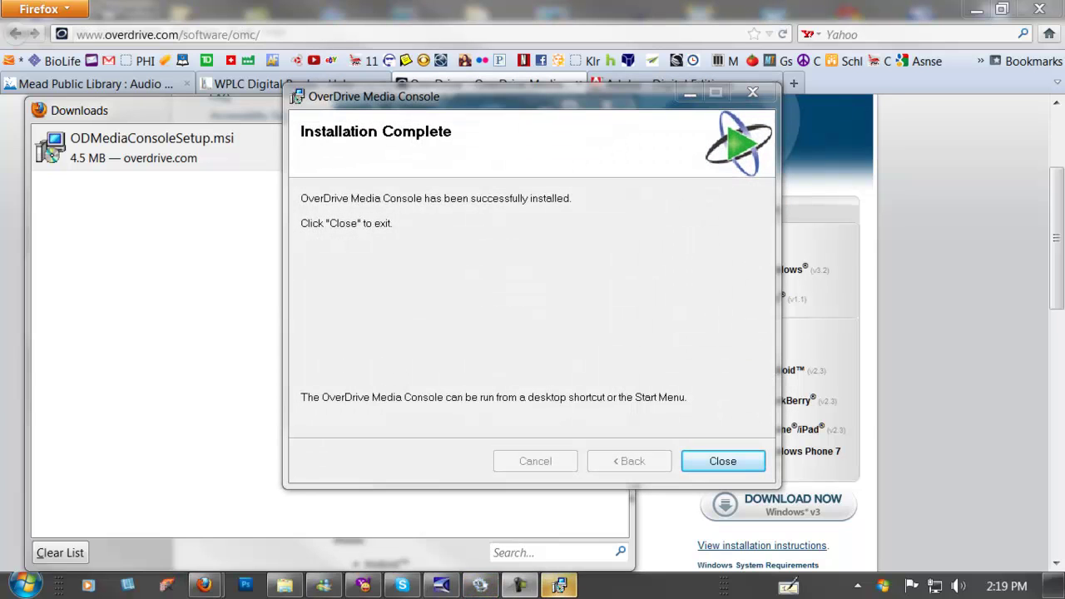
left_click(714, 468)
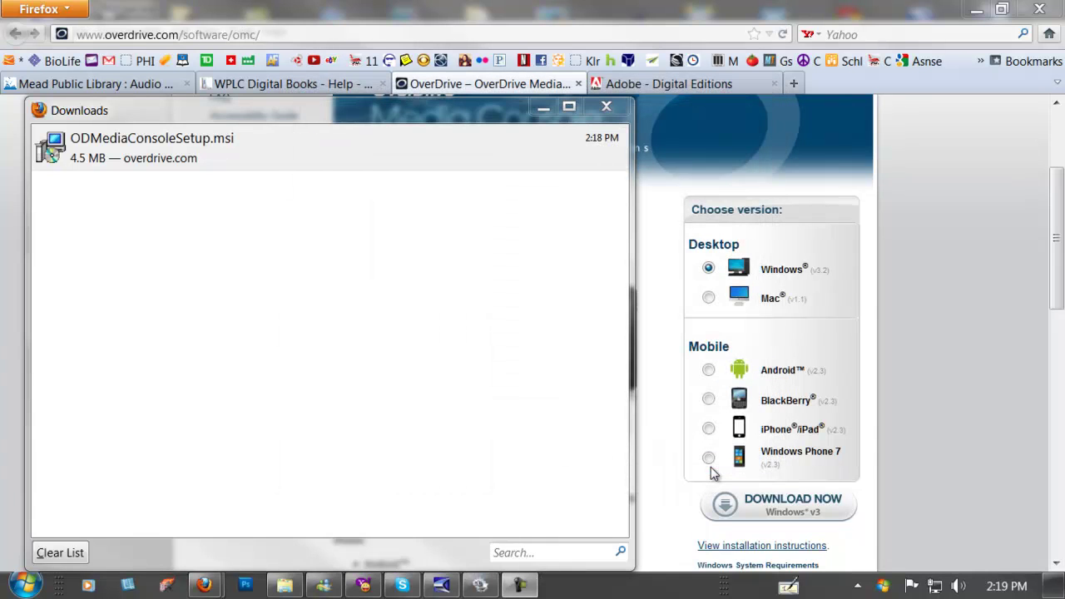
left_click(607, 107)
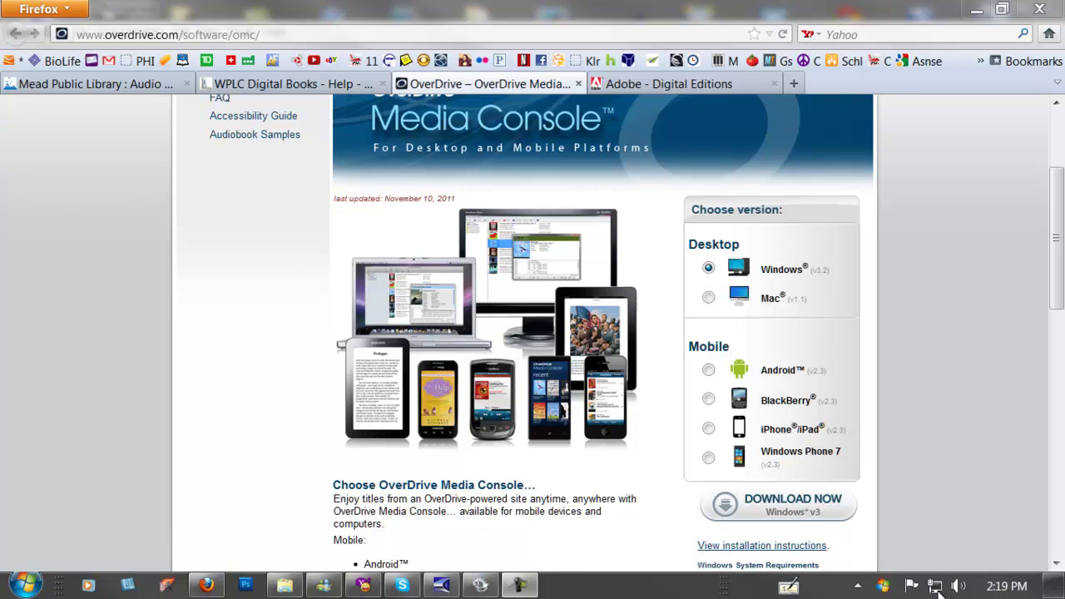
Launch OverDrive Media Console from the desktop and maximize its window
left_click(1056, 586)
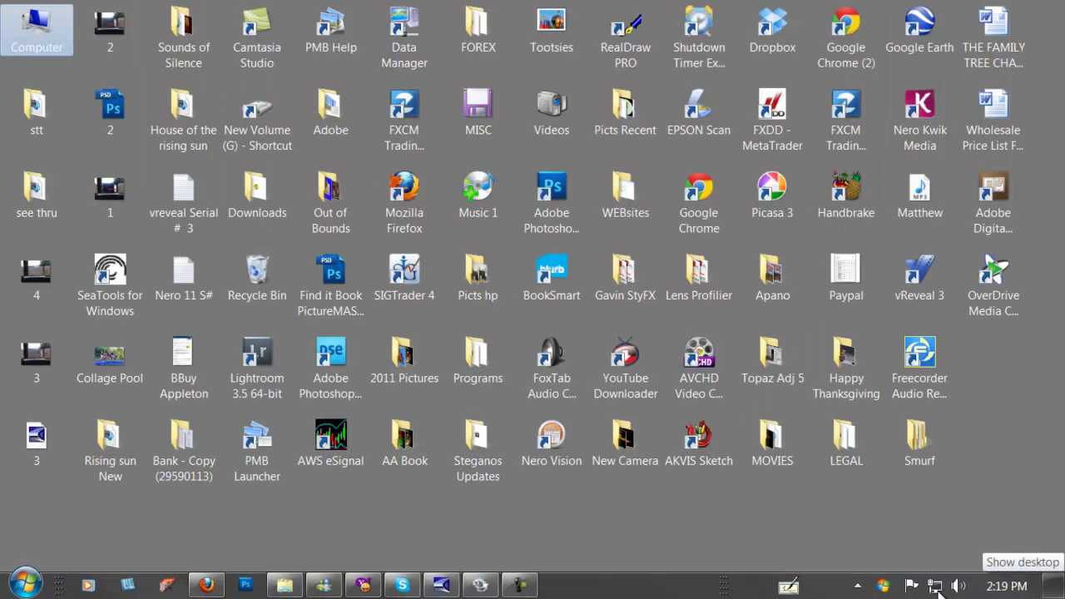
double_click(993, 285)
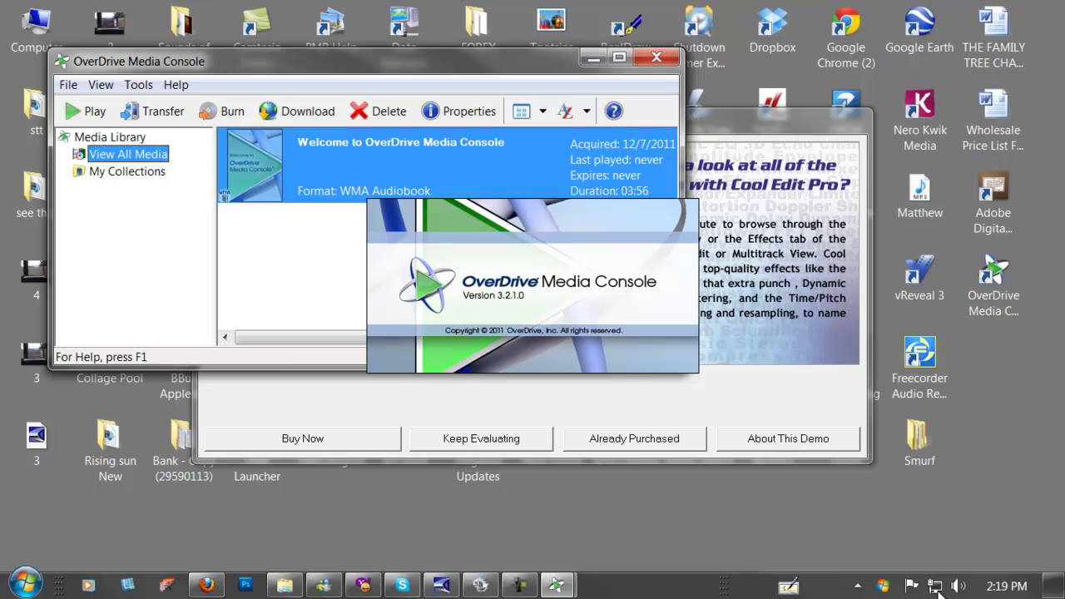
left_click(619, 58)
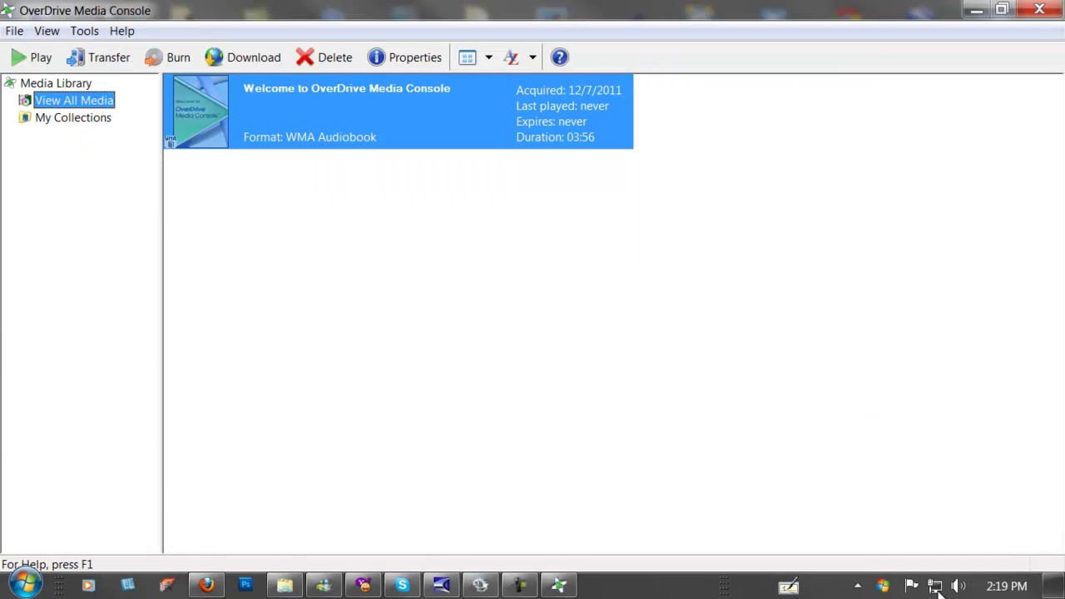
Run the Windows Media Player Security Upgrade from OverDrive Media Console and confirm it
left_click(84, 31)
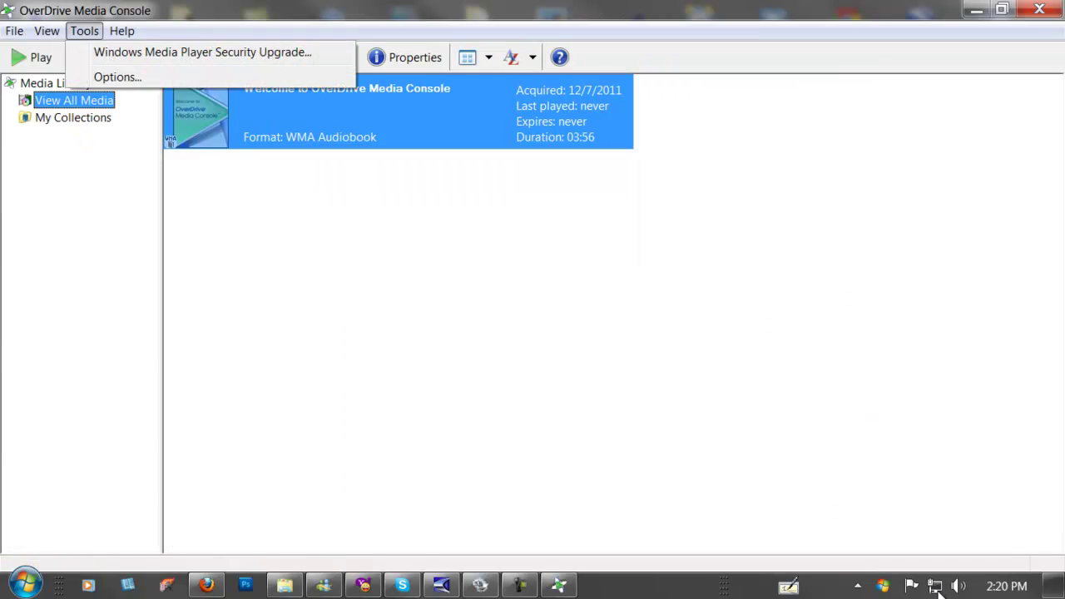
key("Down")
key("Return")
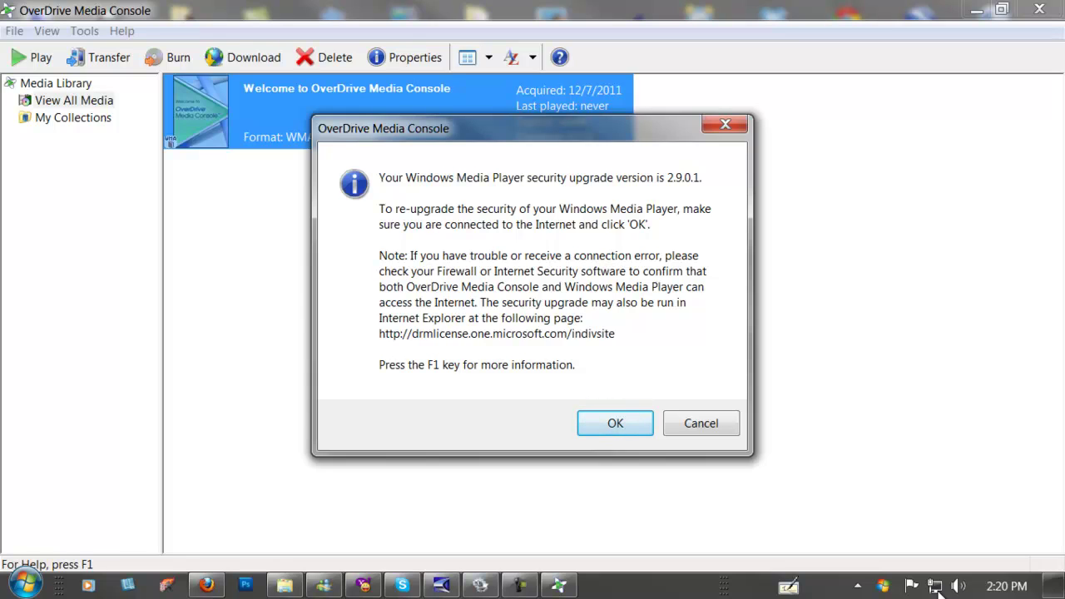
key("Return")
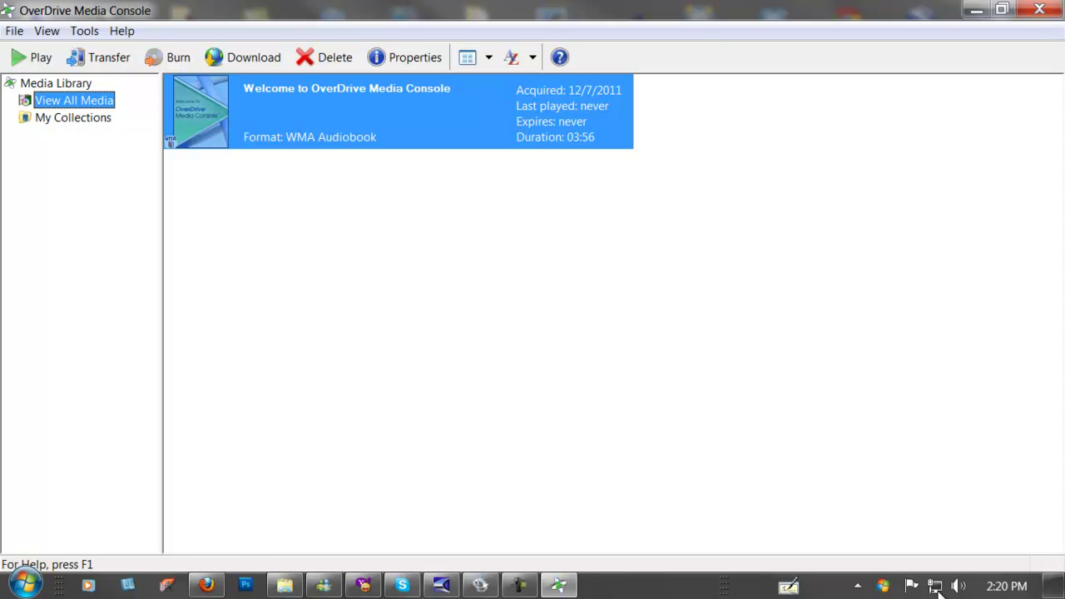
left_click(85, 32)
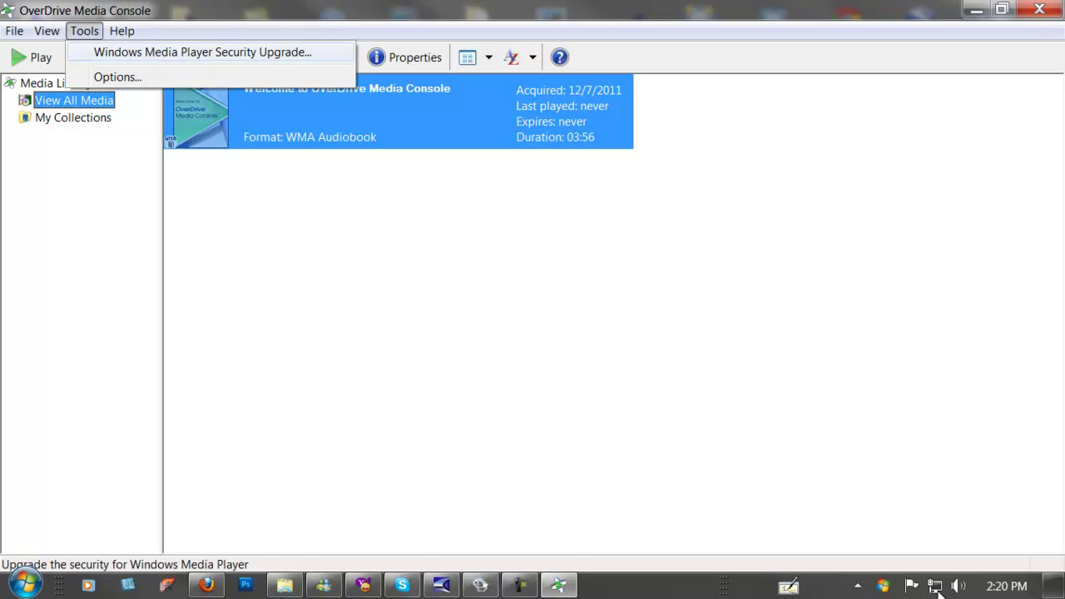
key("Return")
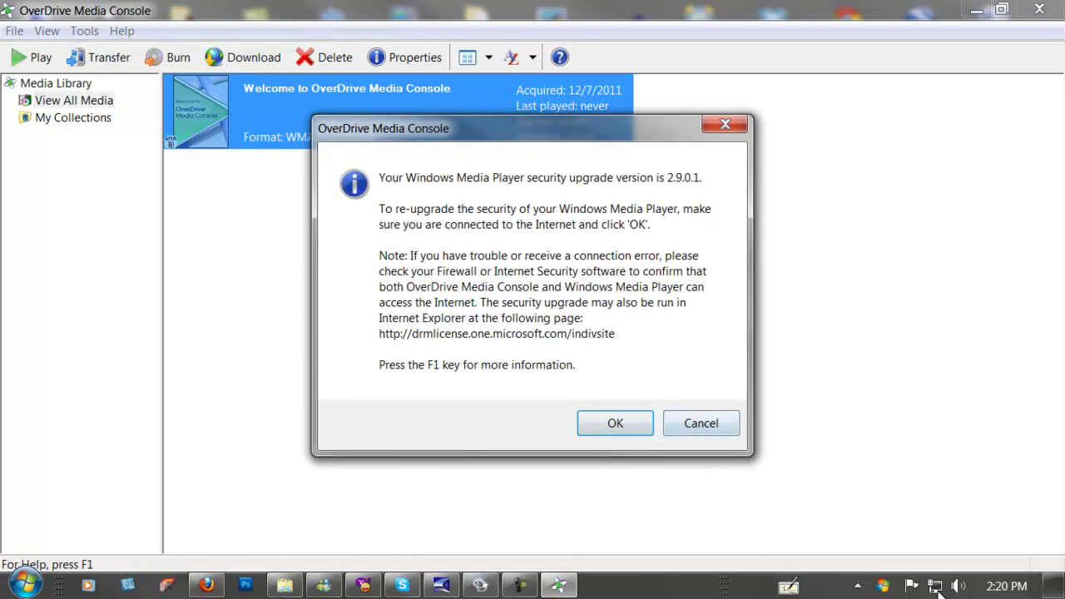
left_click(702, 423)
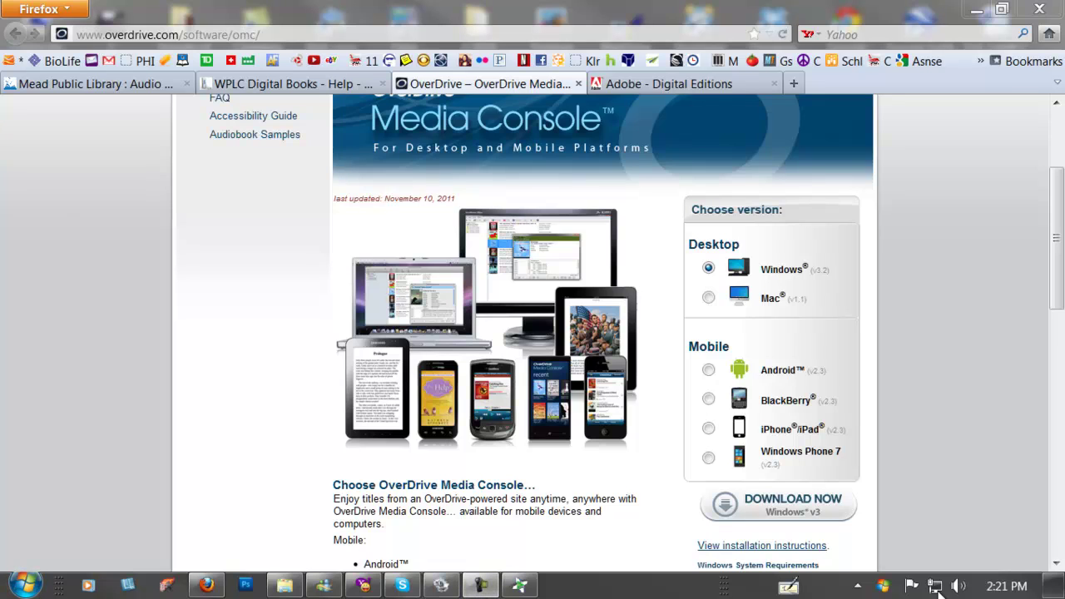
Return to the Mead Public Library downloads page in Firefox and open the account's Checked Out titles through the Wisconsin Public Library Consortium site
left_click(253, 83)
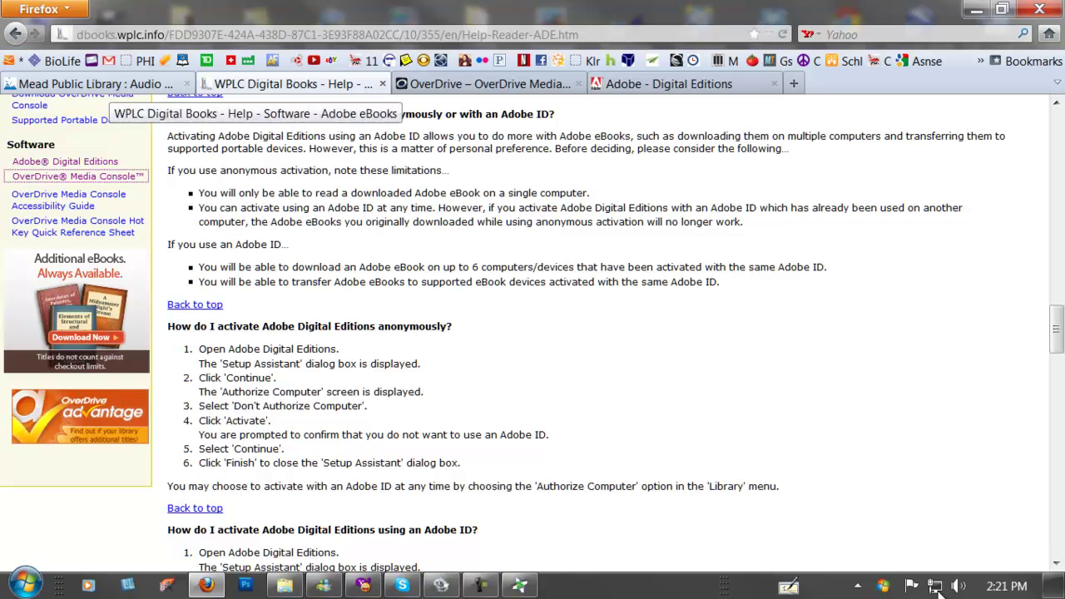
left_click(100, 84)
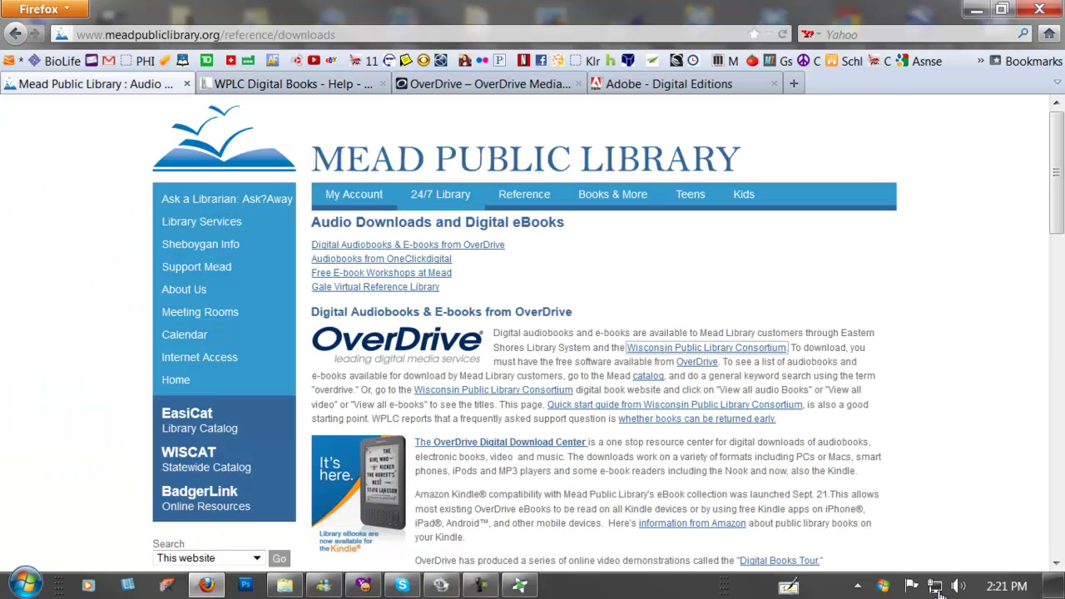
mouse_move(440, 194)
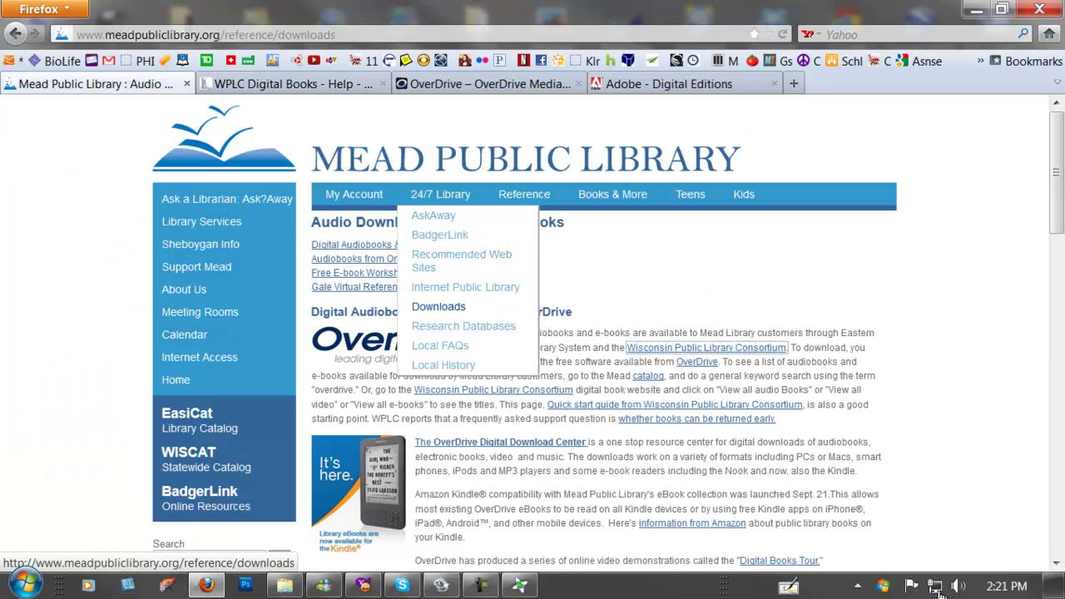
key("Return")
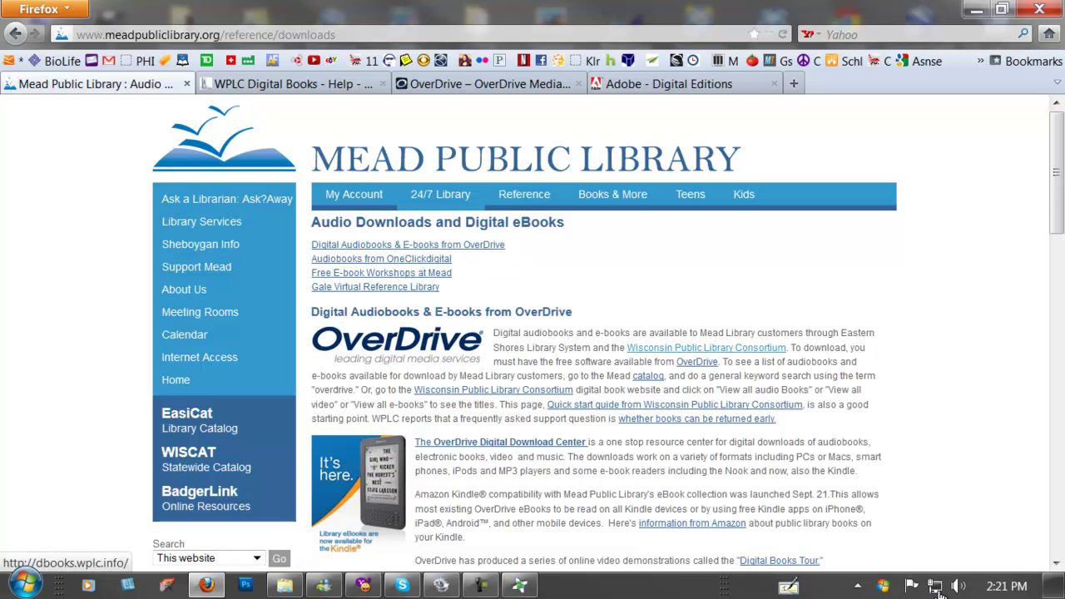
left_click(707, 348)
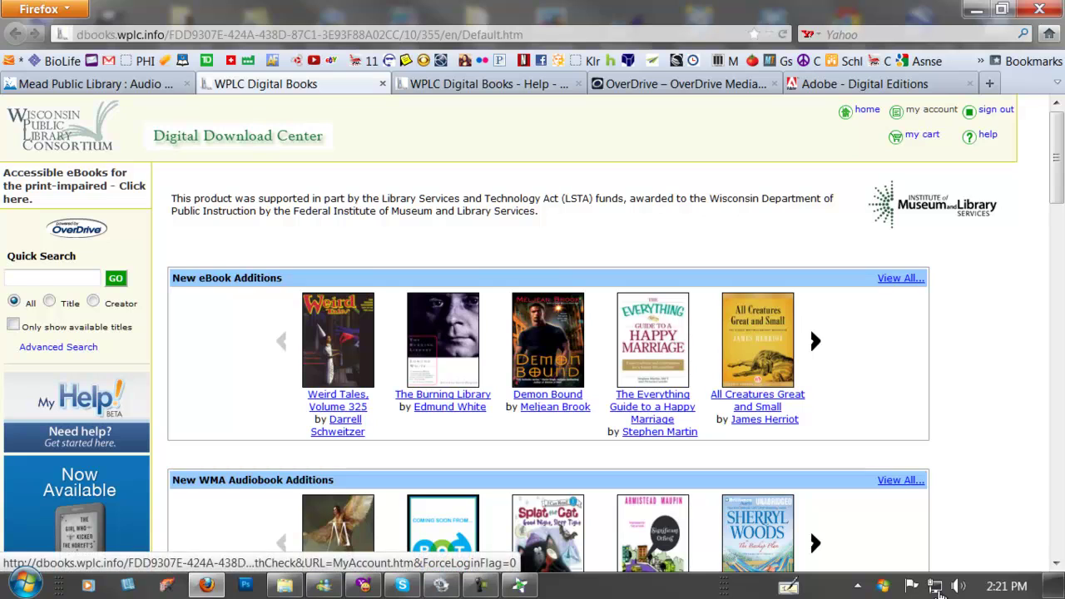
key("Return")
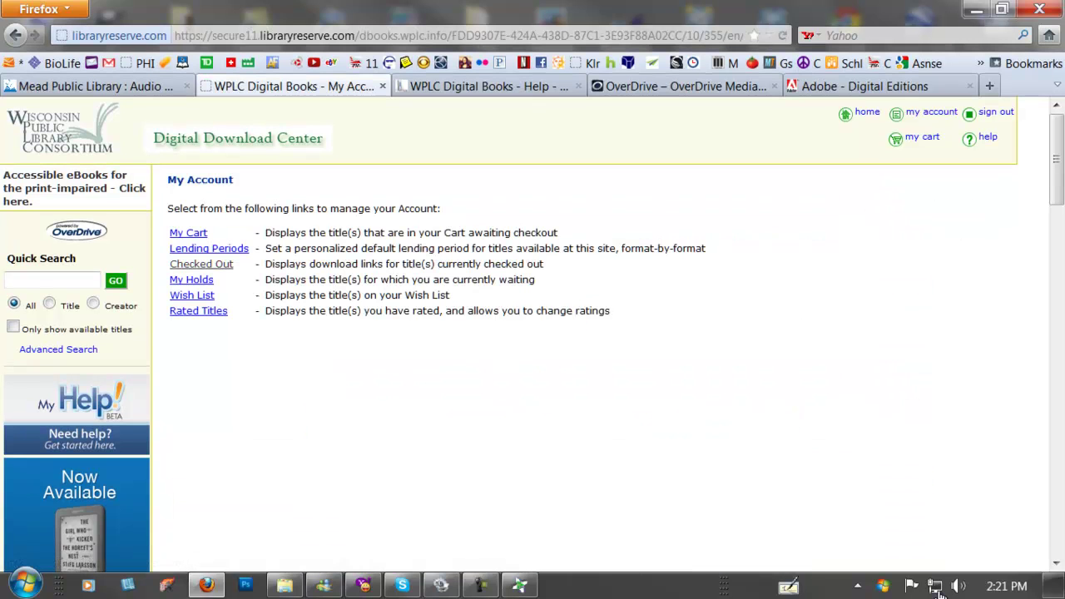
key("Return")
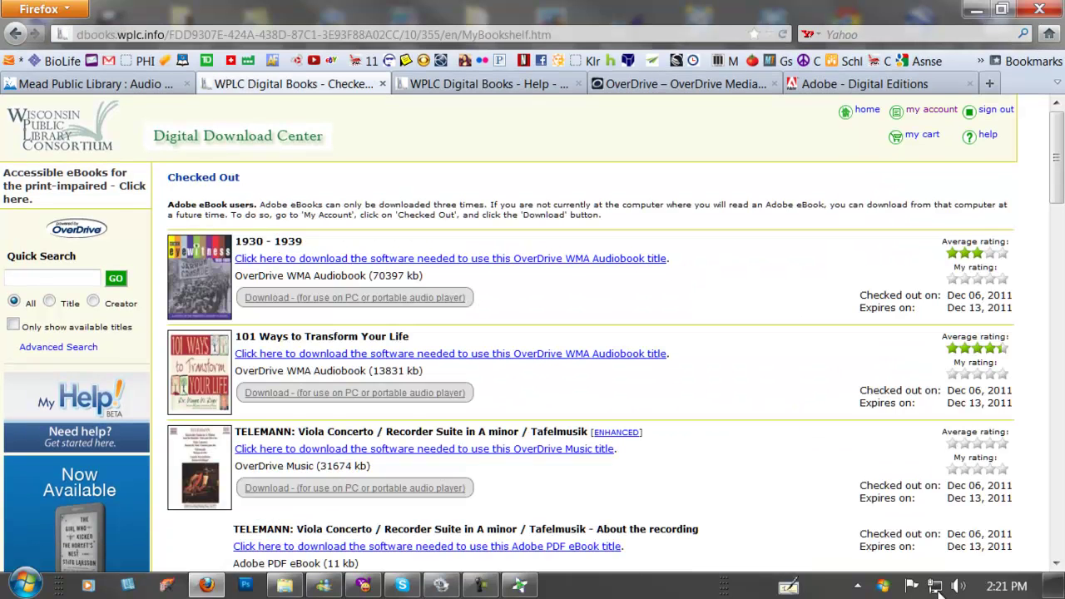
Download The 10-Minute Stress Manager WMA audiobook and open its .odm file with OverDrive Media Console, automatically for such files from now on
scroll(532, 333, "down", 5)
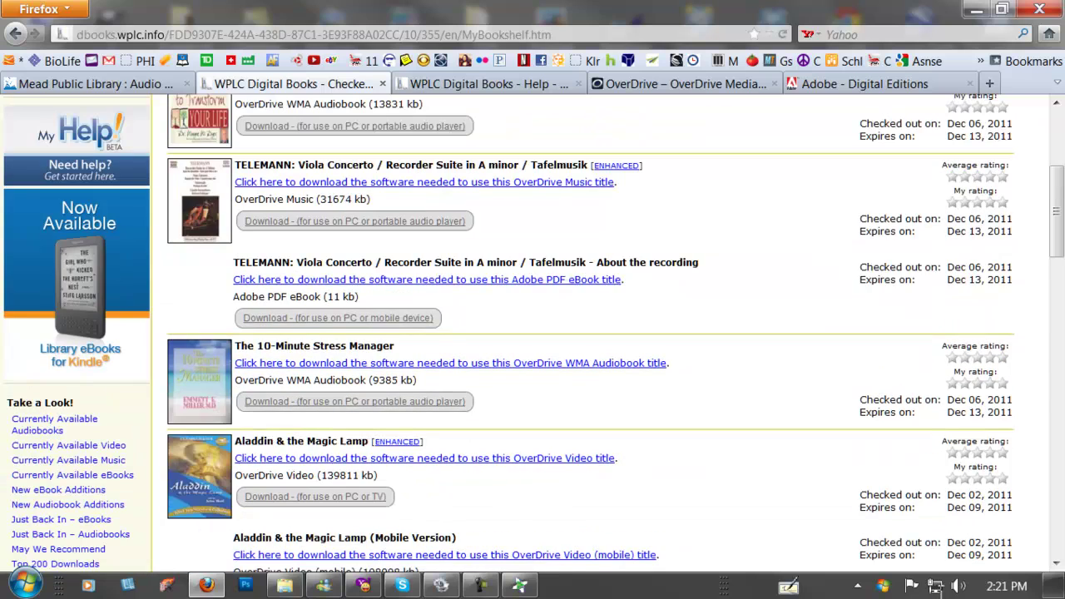
scroll(533, 333, "down", 1)
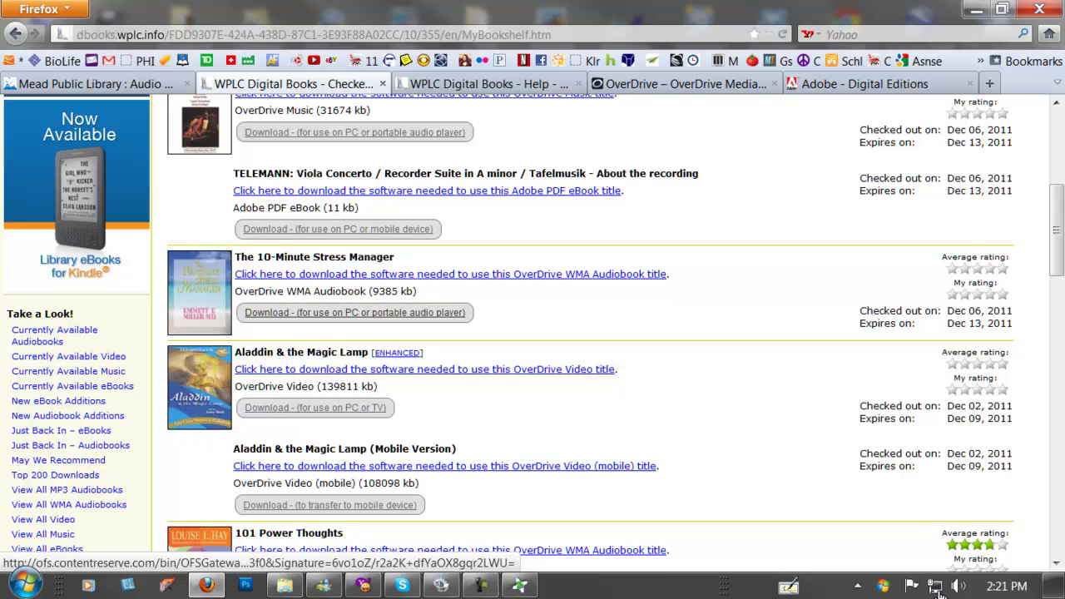
key("Return")
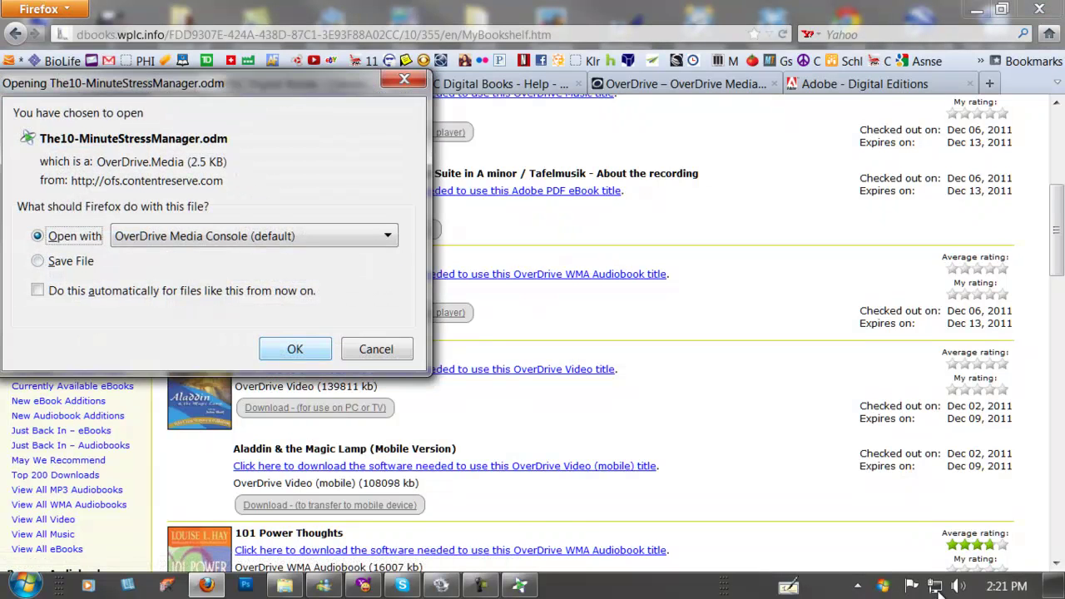
key("alt+a")
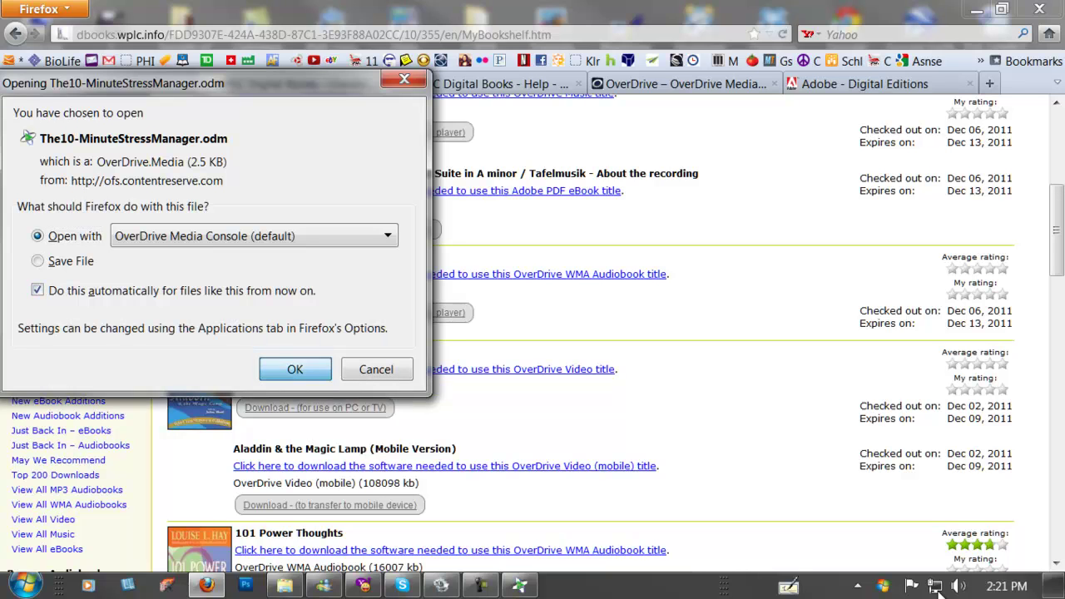
key("Return")
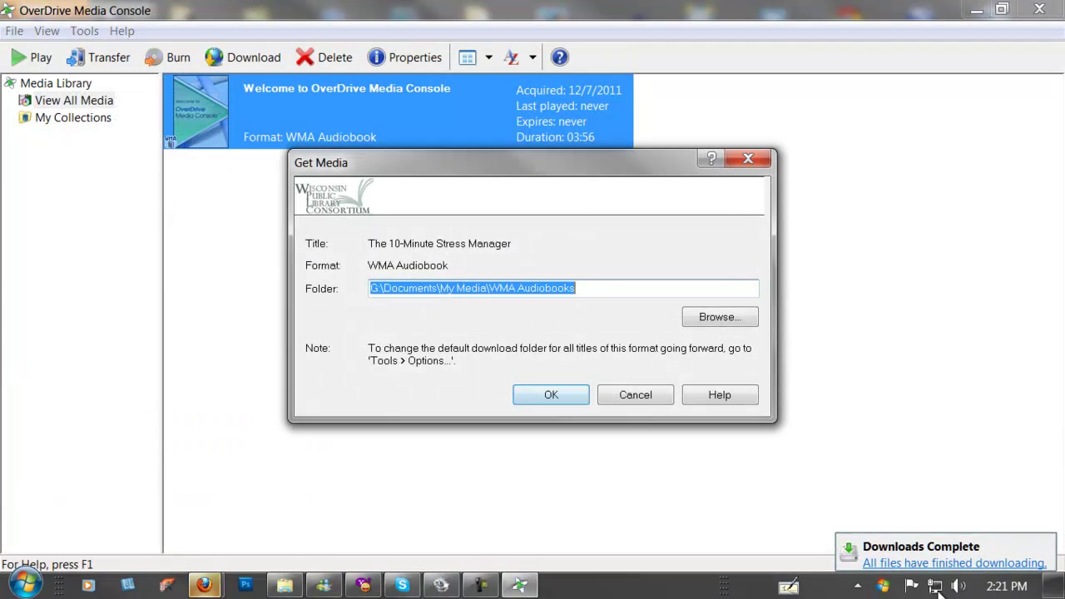
Accept G:\Documents\My Media\WMA Audiobooks as the download folder, create it, and download Part 1 of the audiobook
key("Return")
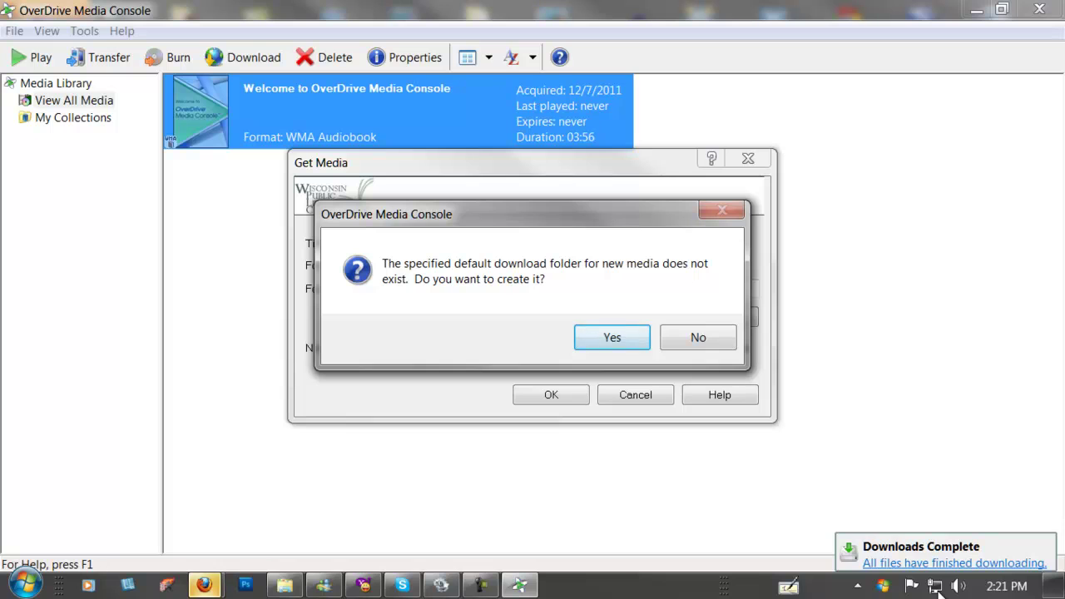
key("Return")
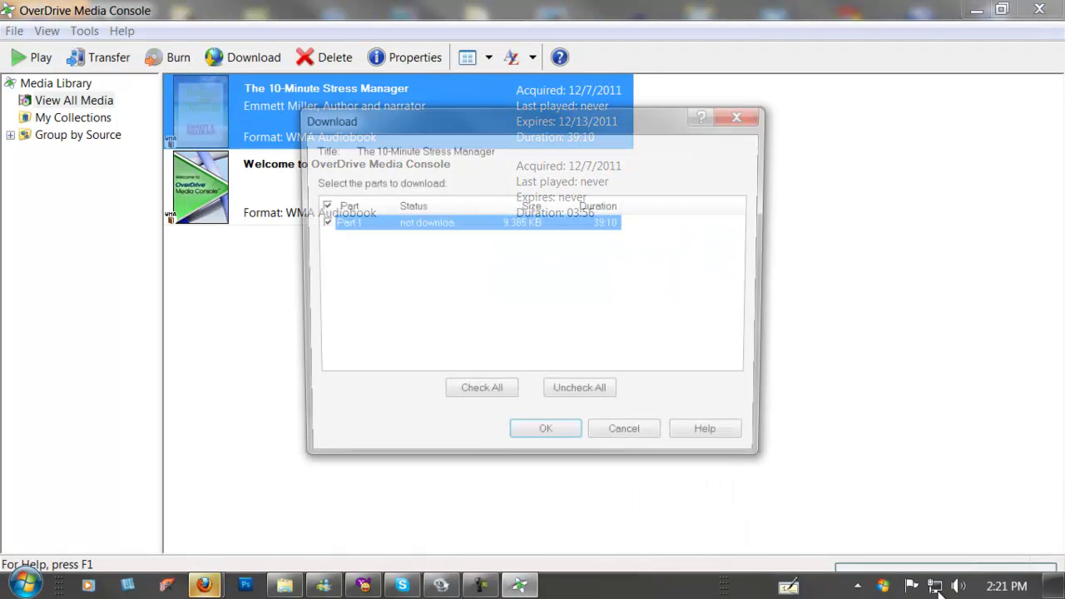
key("Return")
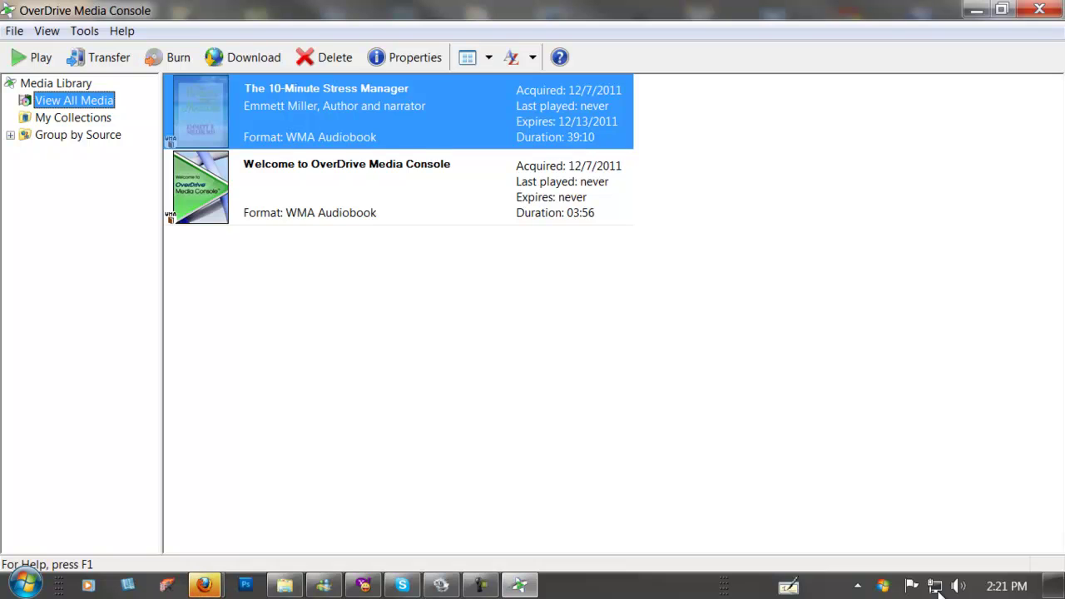
Select The 10-Minute Stress Manager in the list of all media and play it
key("Down")
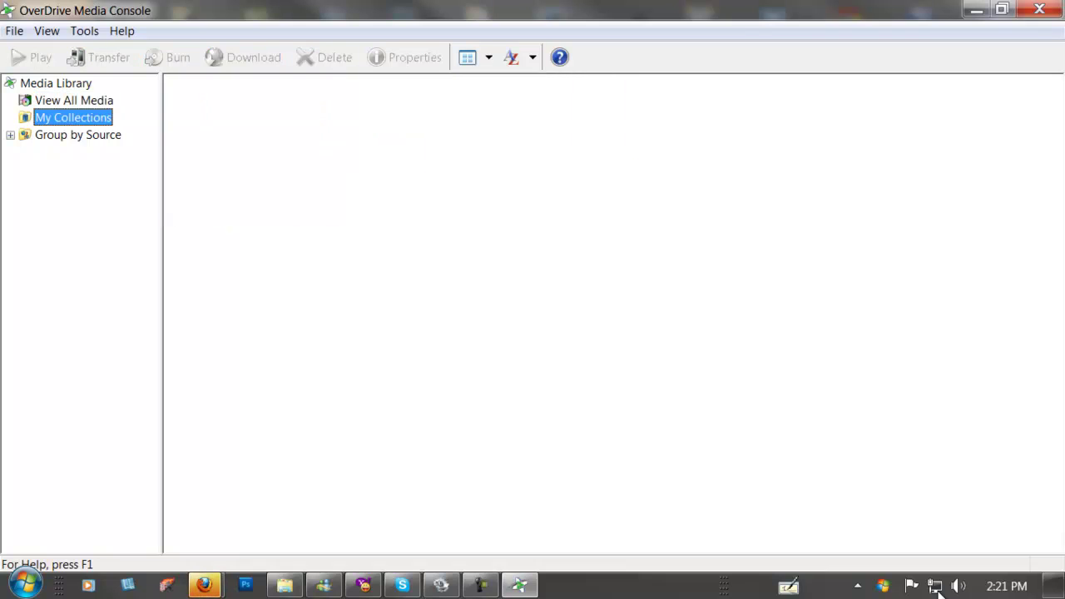
key("Up")
key("Tab")
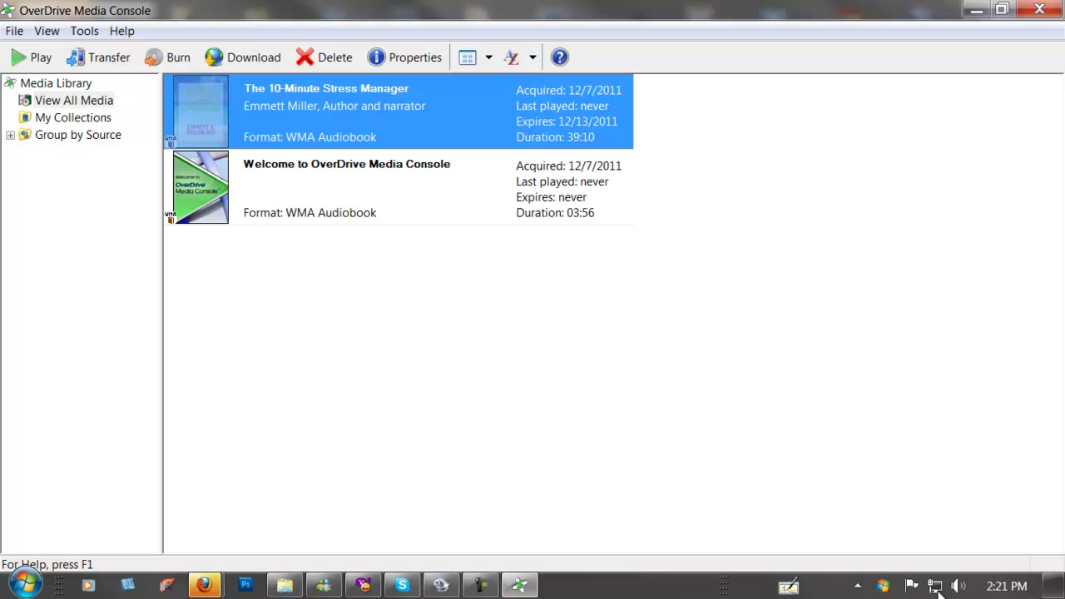
key("Return")
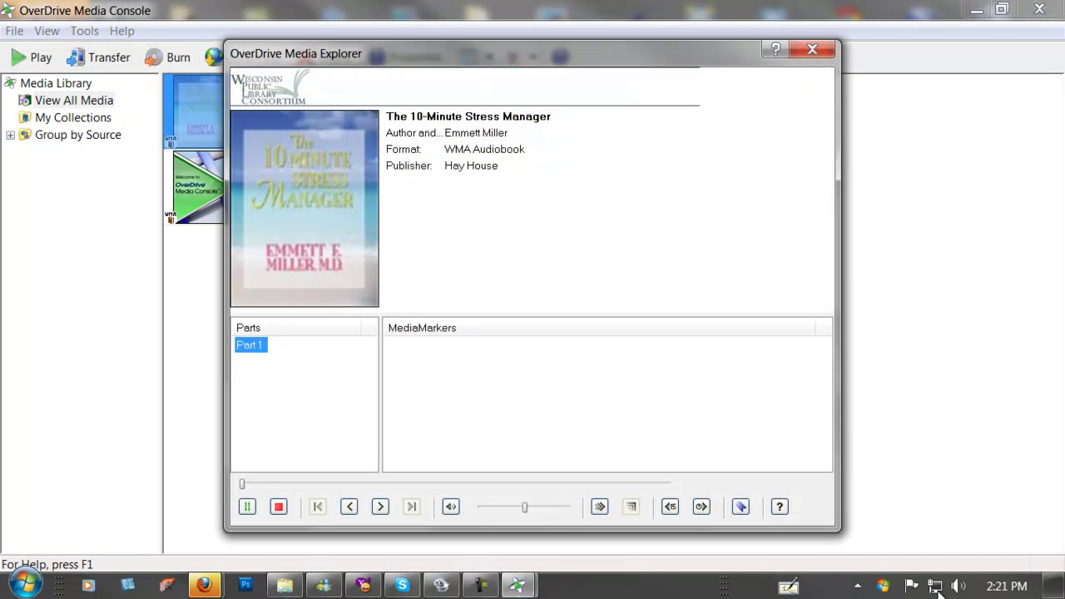
left_click(380, 507)
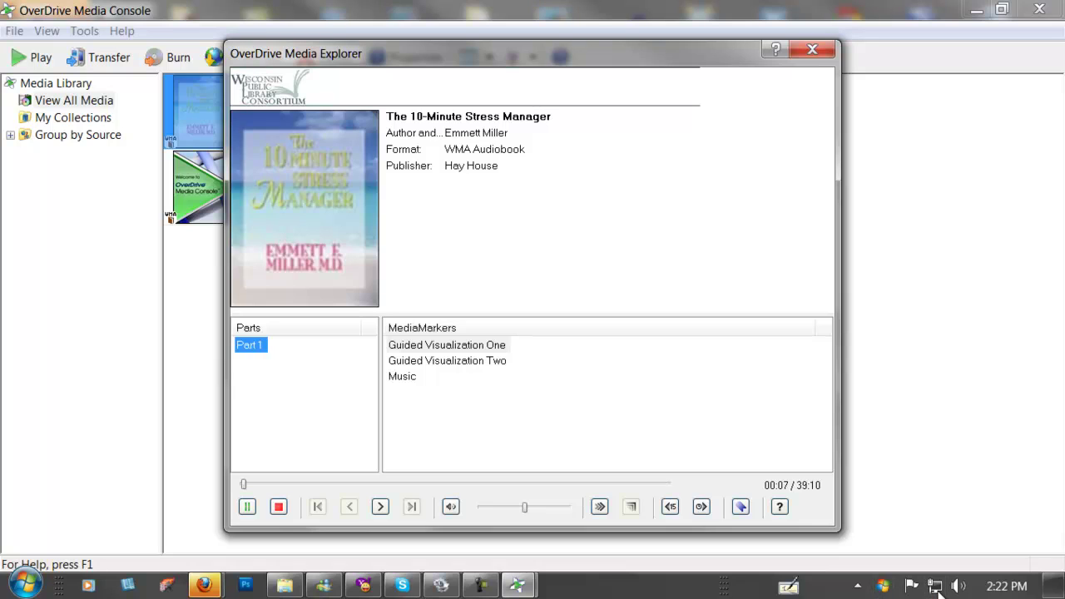
Raise the playback volume of The 10-Minute Stress Manager and skip ahead to about 7:33, closing the player when done
left_click_drag(524, 507, 543, 507)
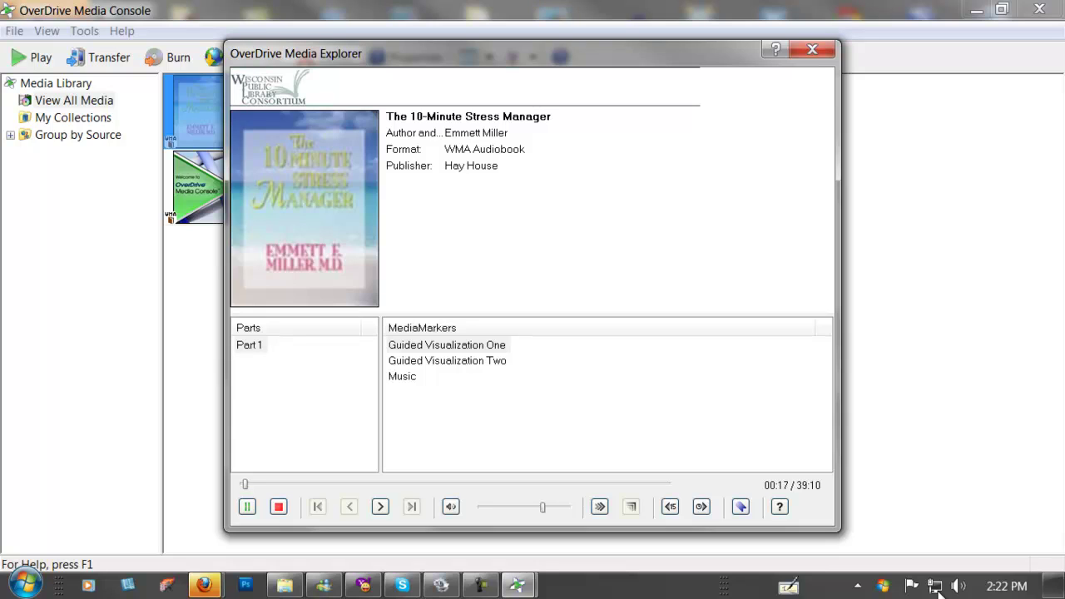
left_click(322, 484)
key("alt+F4")
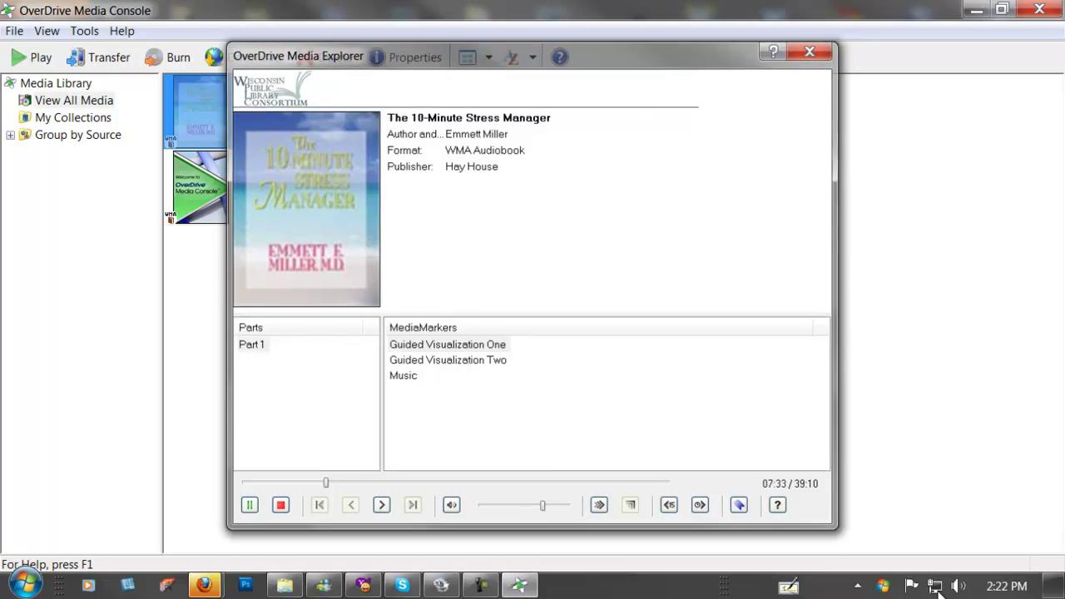
Return to the Mead Public Library downloads page in Firefox and sign in to the OneClickdigital site linked from it
left_click(977, 9)
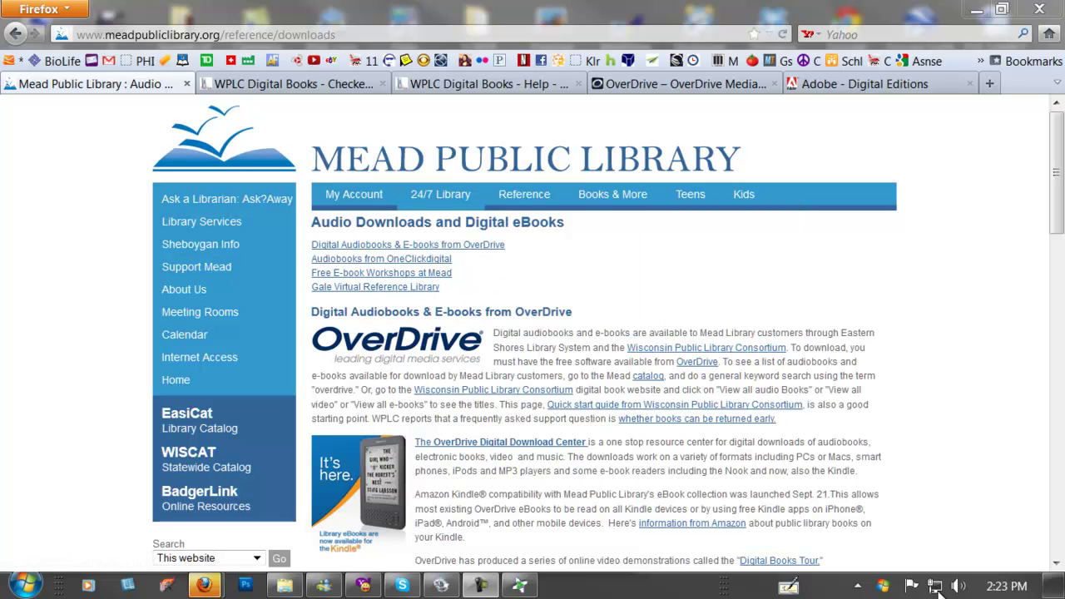
left_click_drag(1056, 172, 1056, 292)
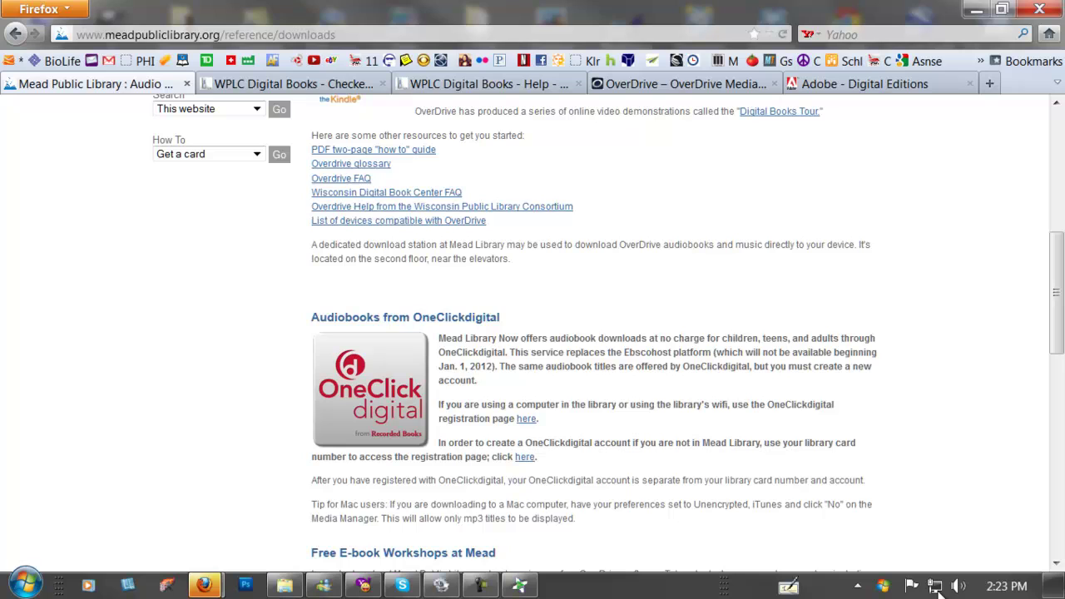
scroll(533, 333, "down", 4)
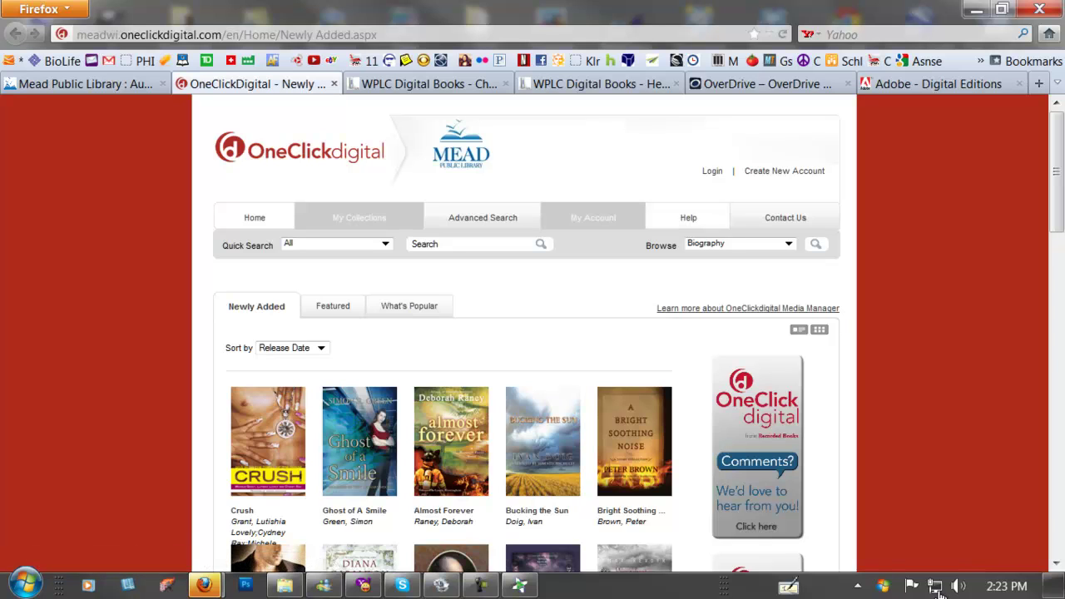
key("Return")
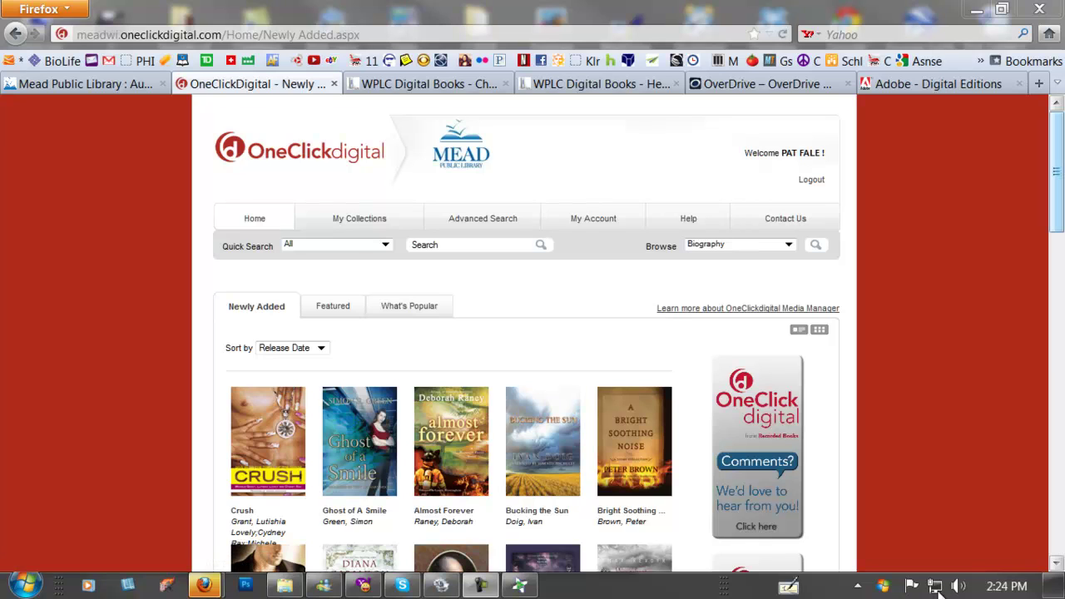
Browse the newly added audiobooks on the OneClickdigital home page down to the end of the list
scroll(938, 593, "down", 20)
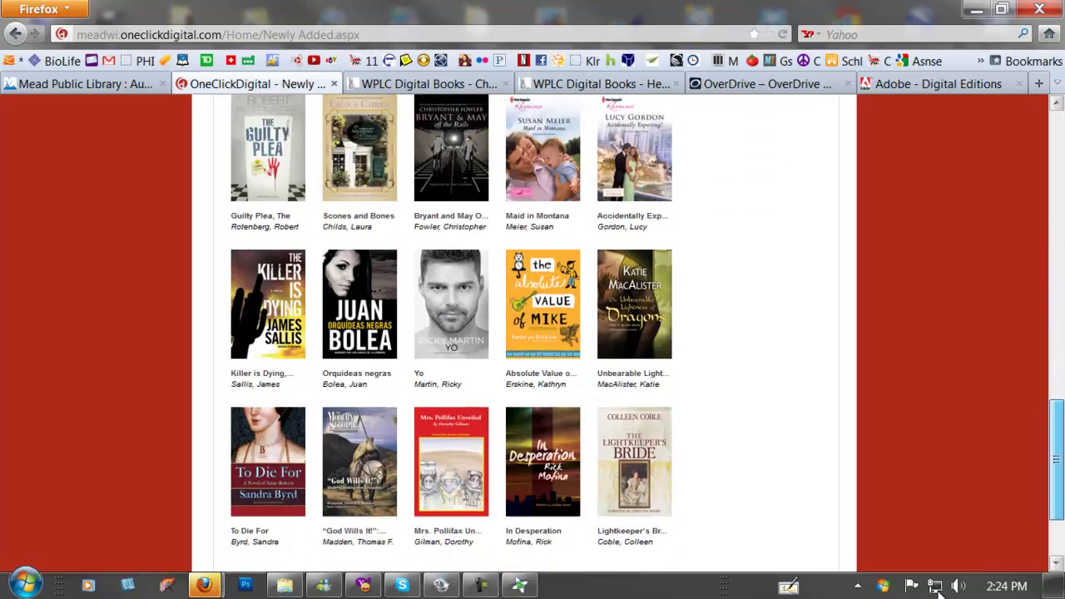
scroll(938, 592, "down", 3)
scroll(938, 593, "up", 20)
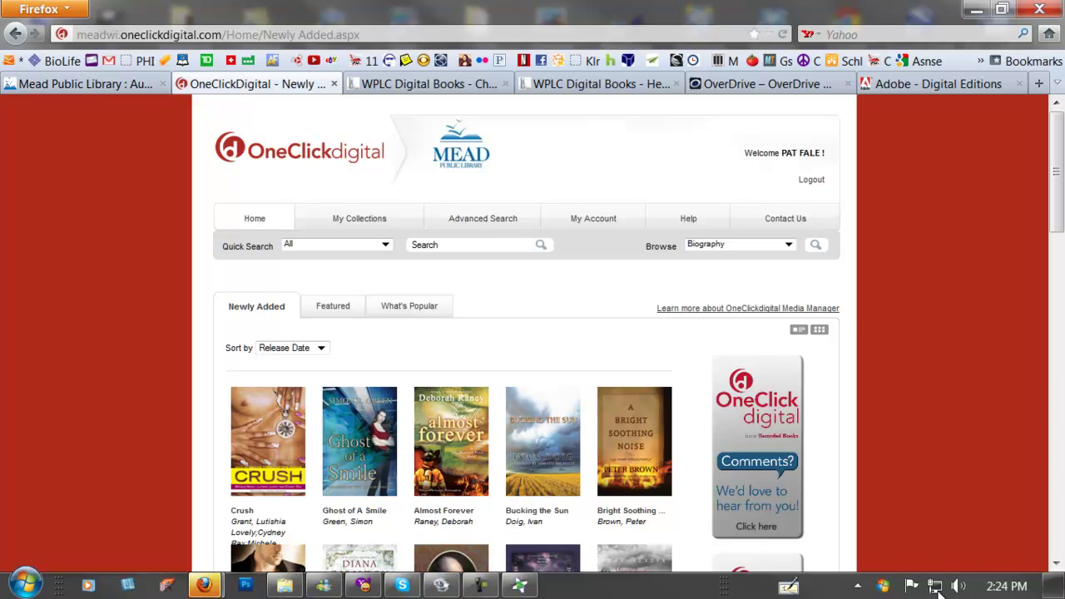
left_click(15, 34)
left_click(15, 34)
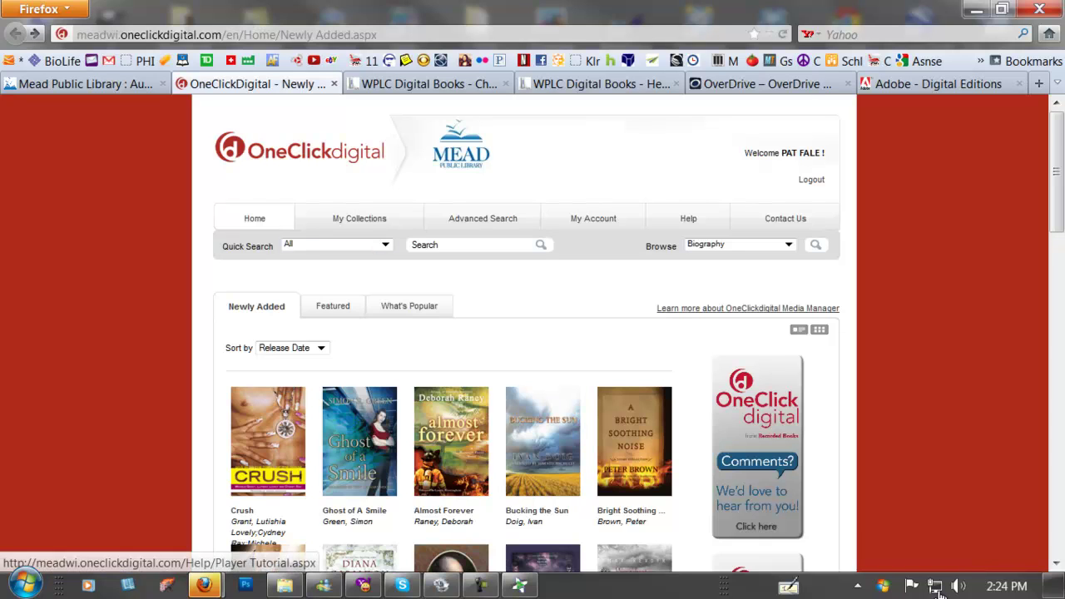
scroll(748, 308, "down", 12)
key("Page_Down")
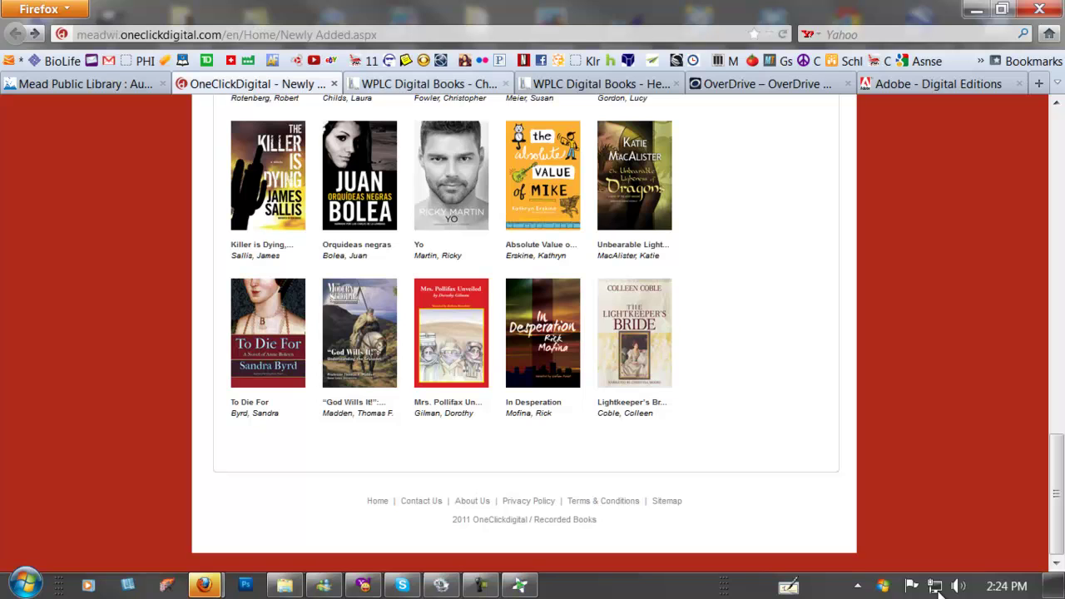
Open the OneClickdigital Product Evaluation feedback form from the Comments banner, view its questions and close it
scroll(729, 224, "up", 8)
middle_click(729, 224)
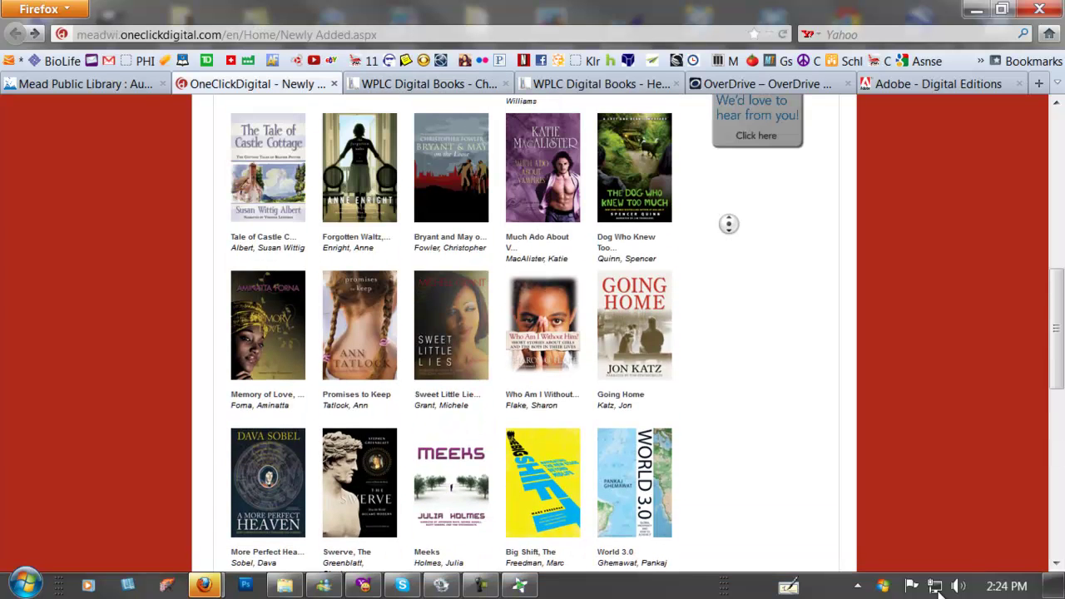
scroll(730, 224, "up", 2)
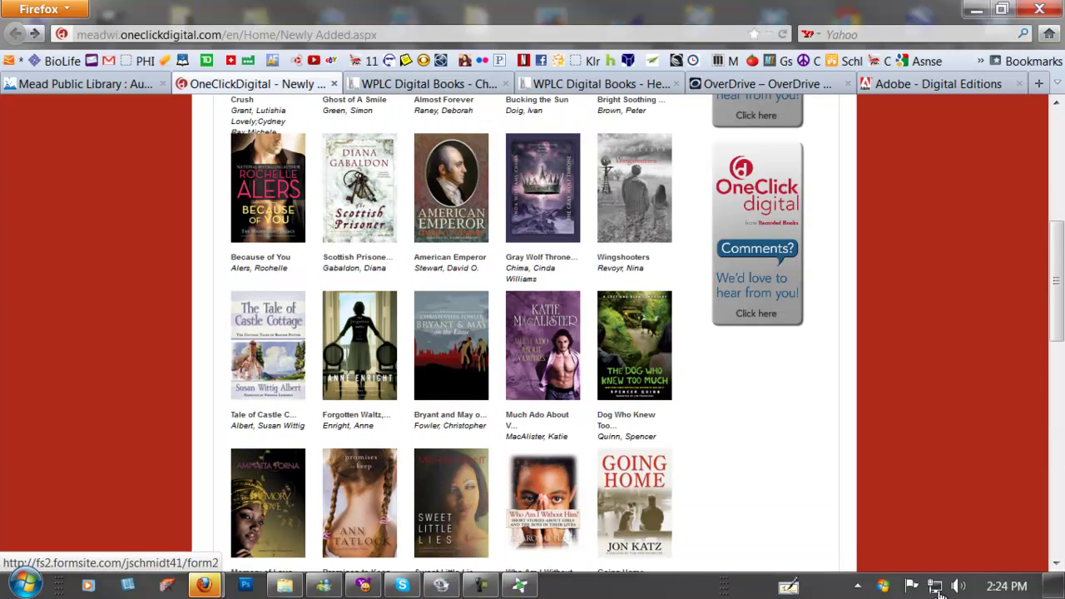
left_click(749, 242)
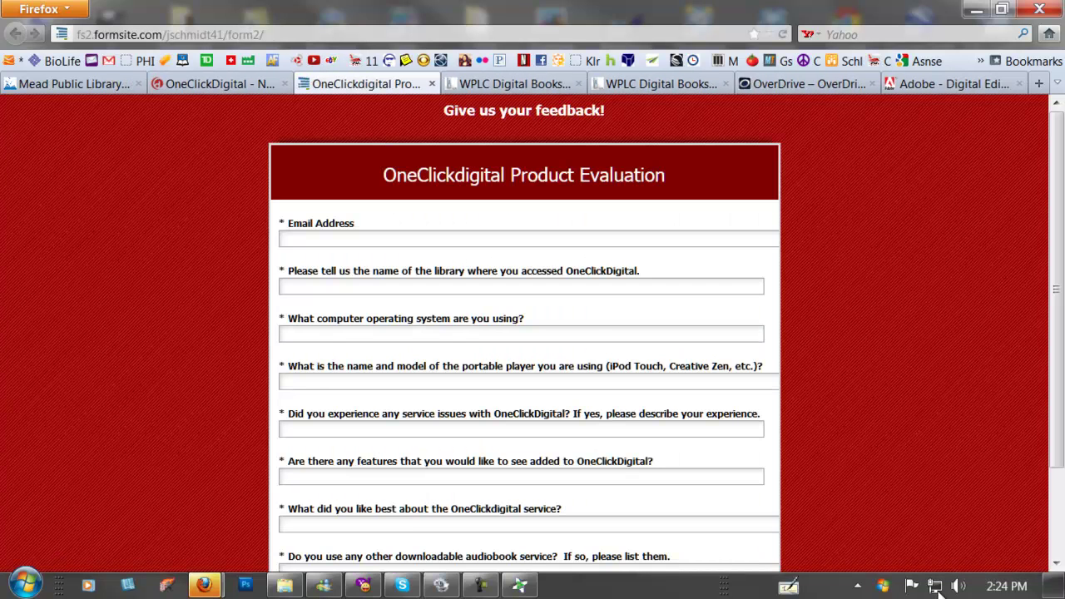
key("ctrl+w")
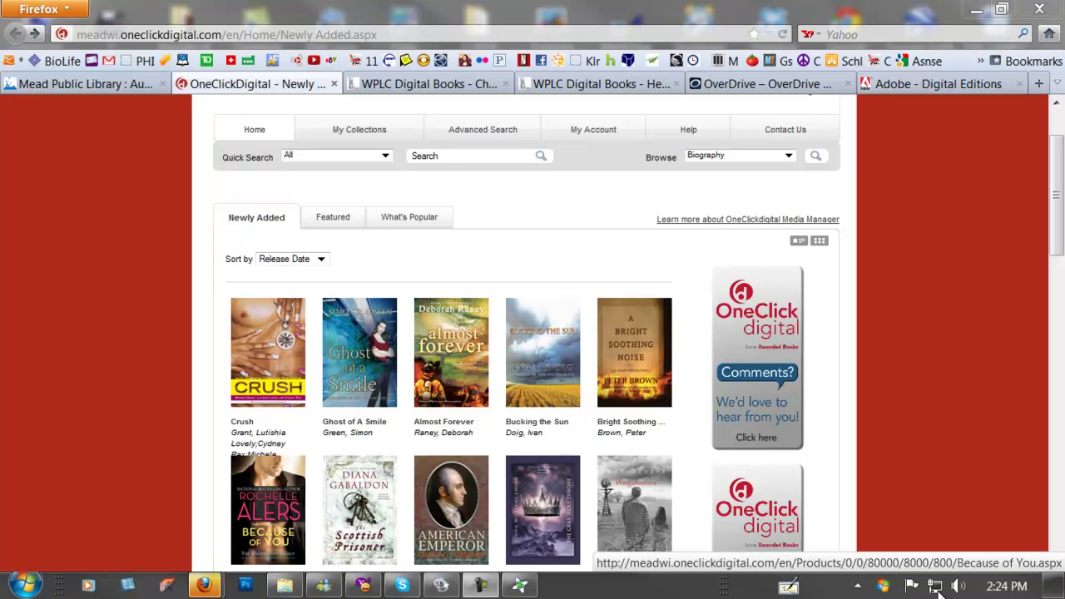
mouse_move(520, 586)
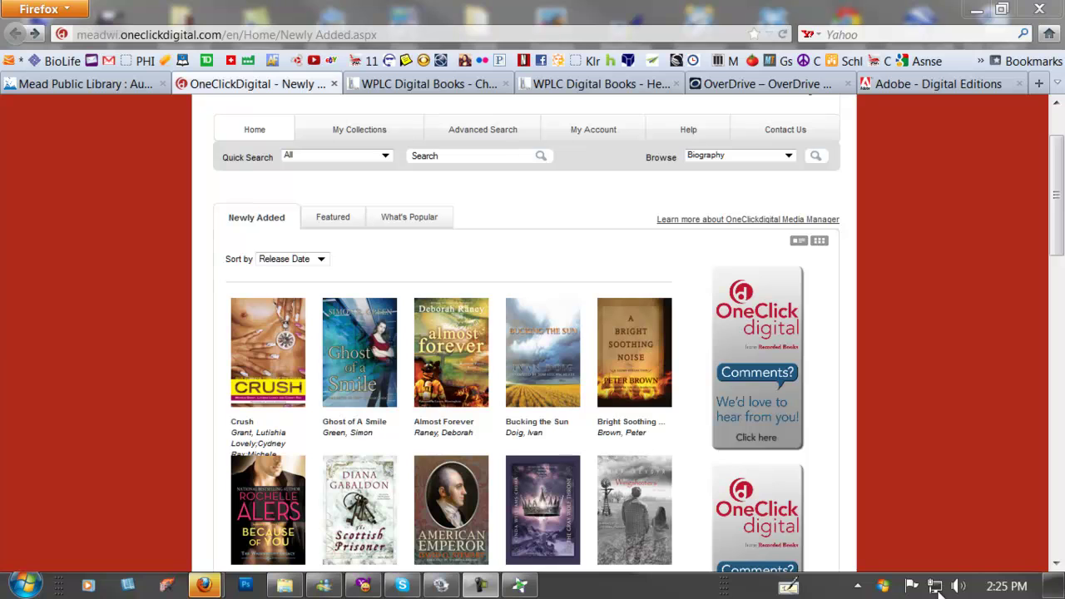
From the Tribulation Force title page, download and save OneClickdigital Media Manager Installer.exe
mouse_move(1056, 195)
left_mouse_down()
mouse_move(1057, 212)
mouse_move(1057, 196)
left_mouse_up()
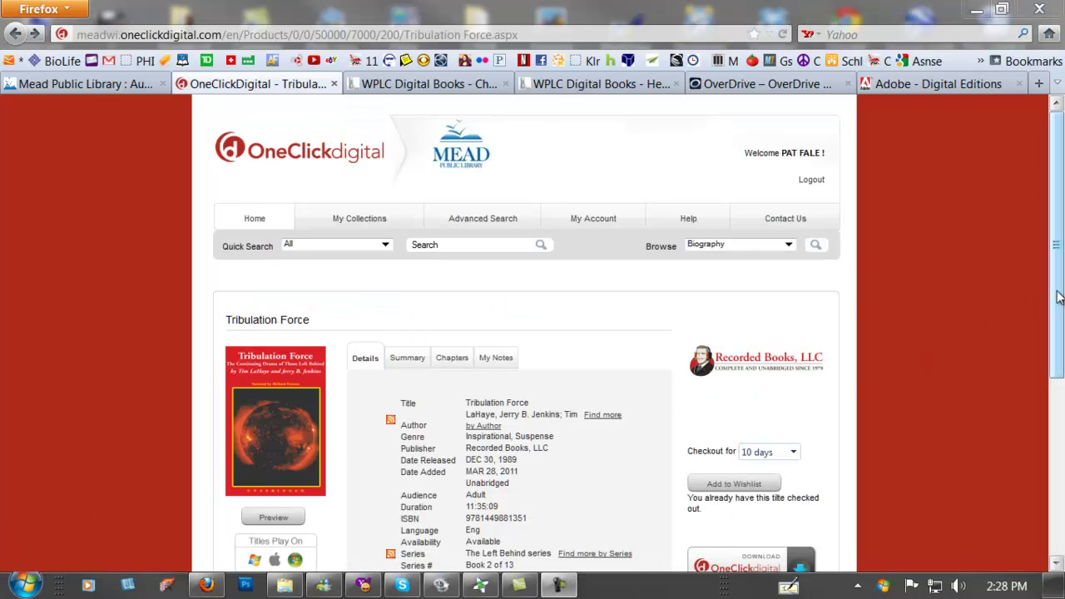
mouse_move(1057, 297)
left_mouse_down()
mouse_move(1057, 343)
mouse_move(1042, 289)
left_mouse_up()
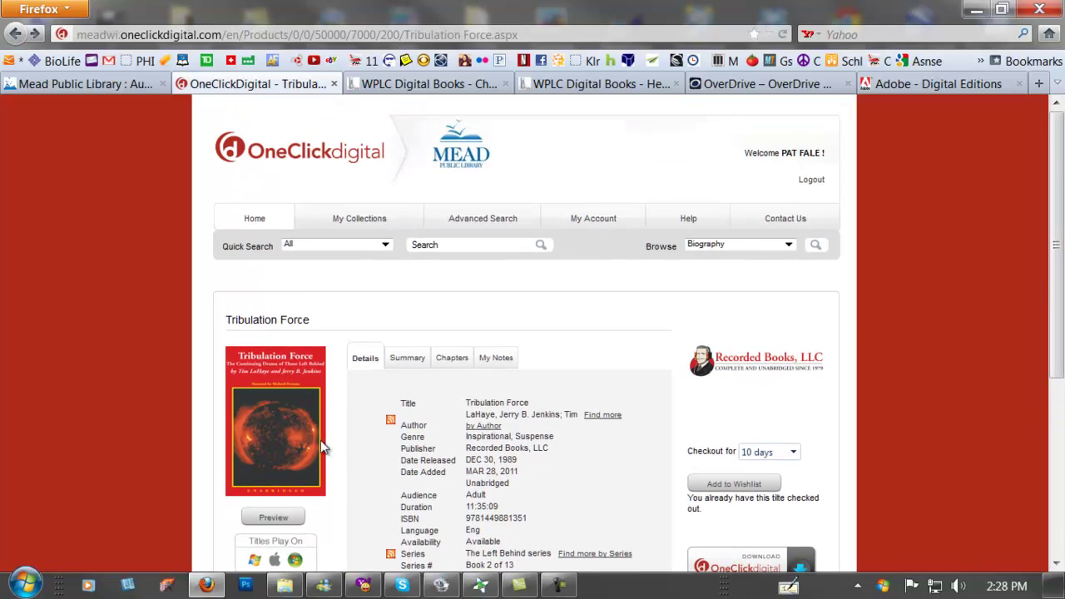
scroll(387, 378, "down", 4)
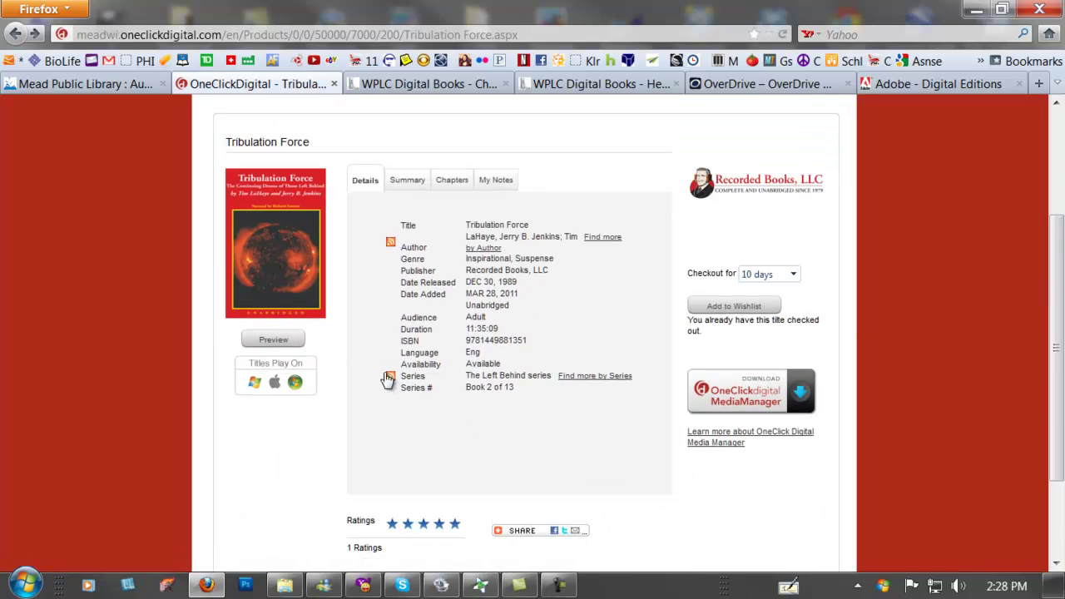
left_click(745, 395)
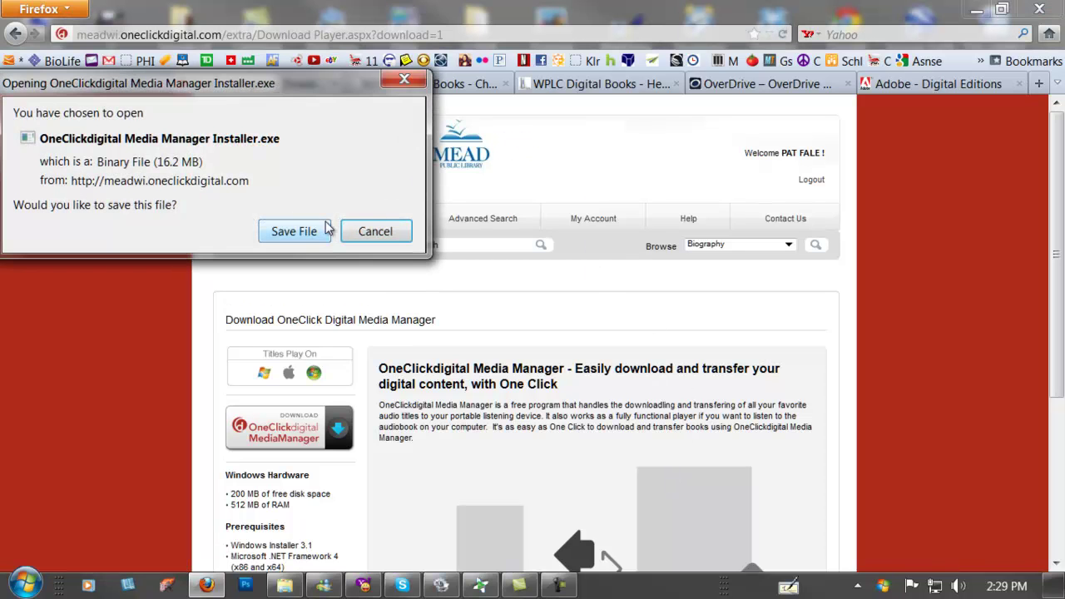
left_click(304, 233)
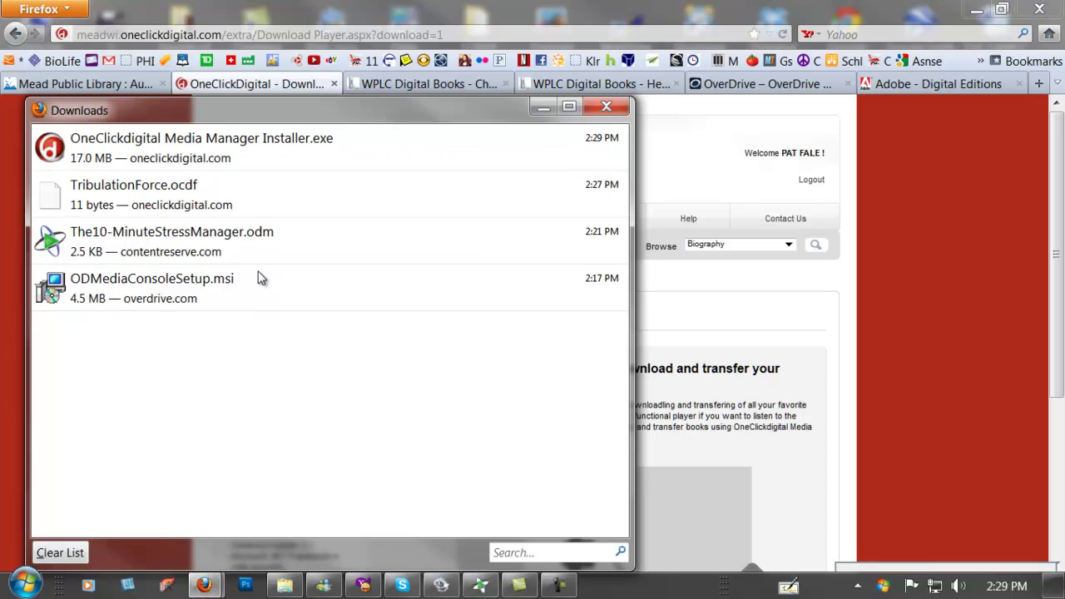
Run the downloaded OneClickdigital Media Manager installer and install the required Microsoft .NET Framework 4.0 Full
double_click(191, 143)
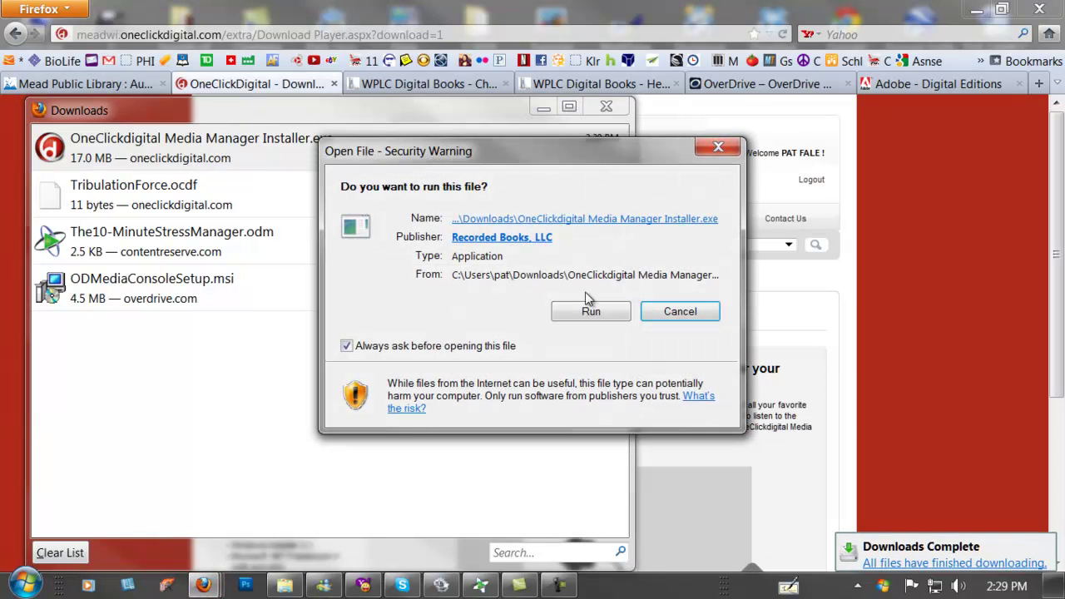
left_click(590, 309)
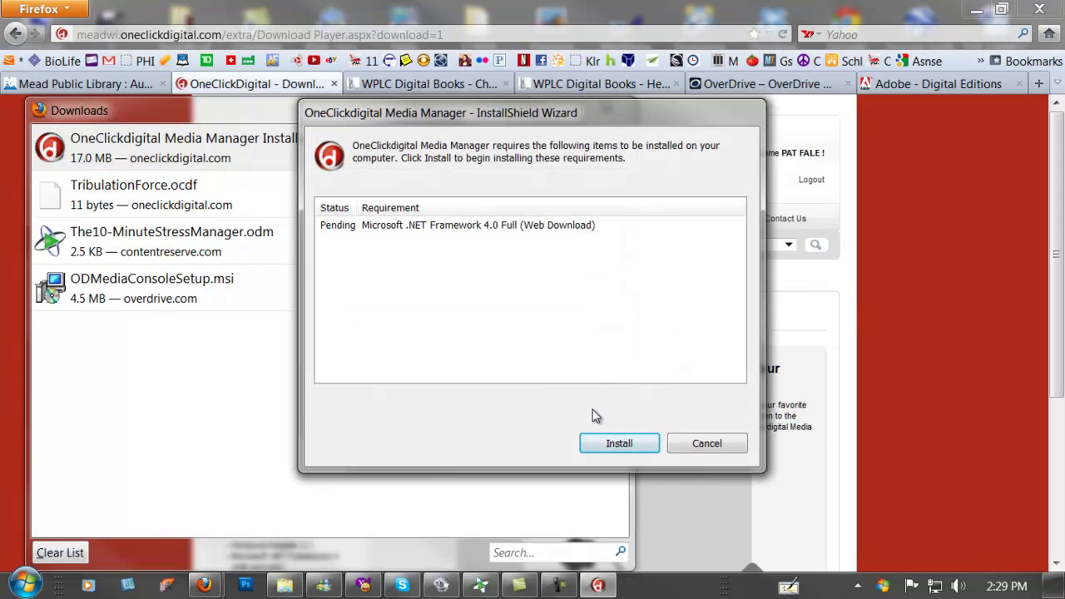
left_click(616, 445)
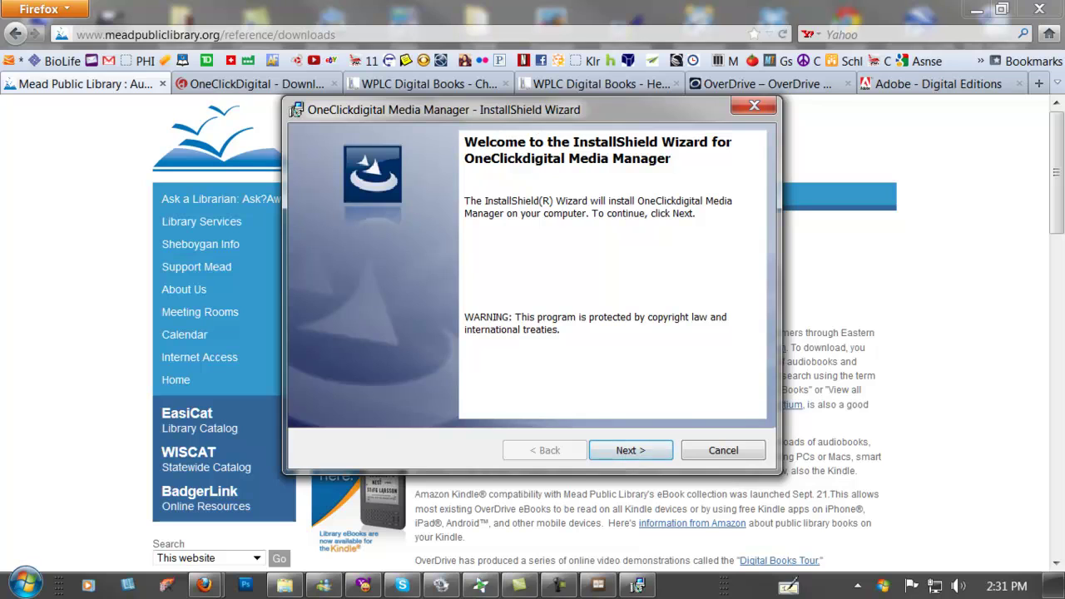
Accept the license agreement in the OneClickdigital Media Manager setup wizard and start the installation
left_click(559, 585)
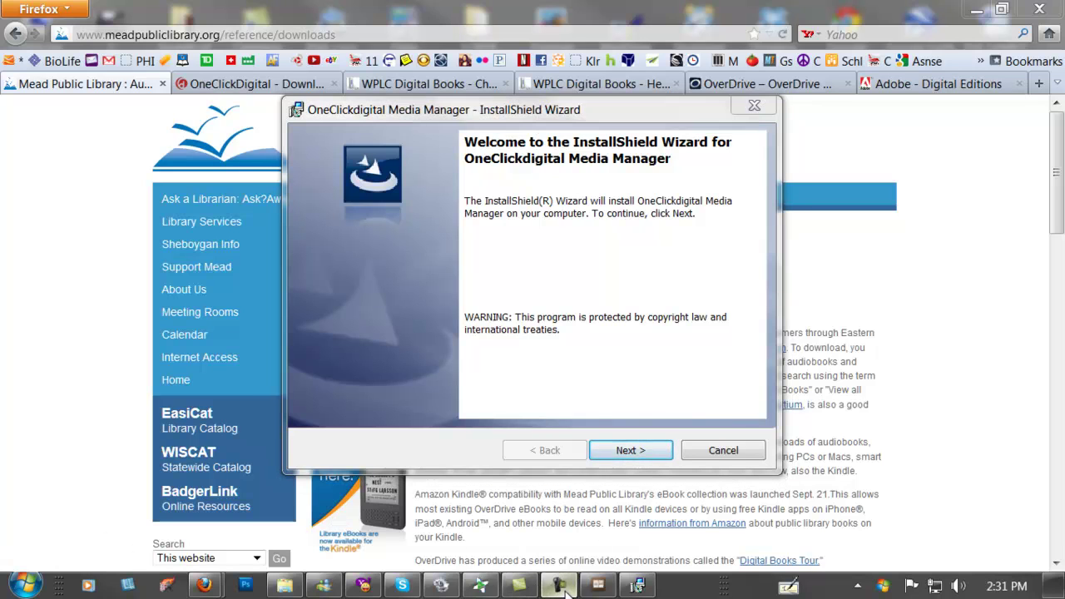
left_click(628, 450)
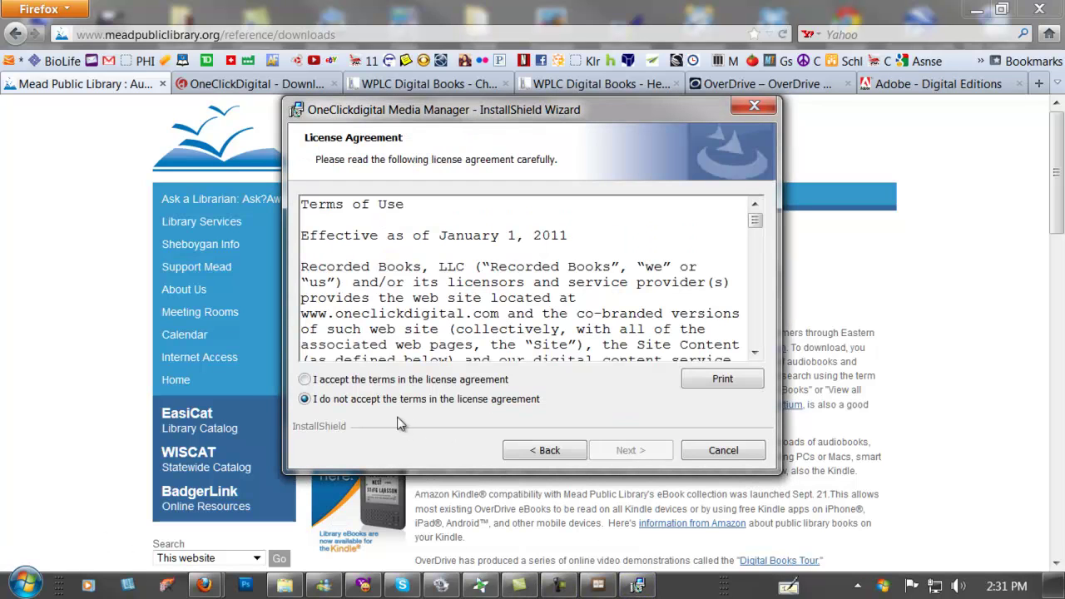
left_click(398, 381)
left_click(630, 450)
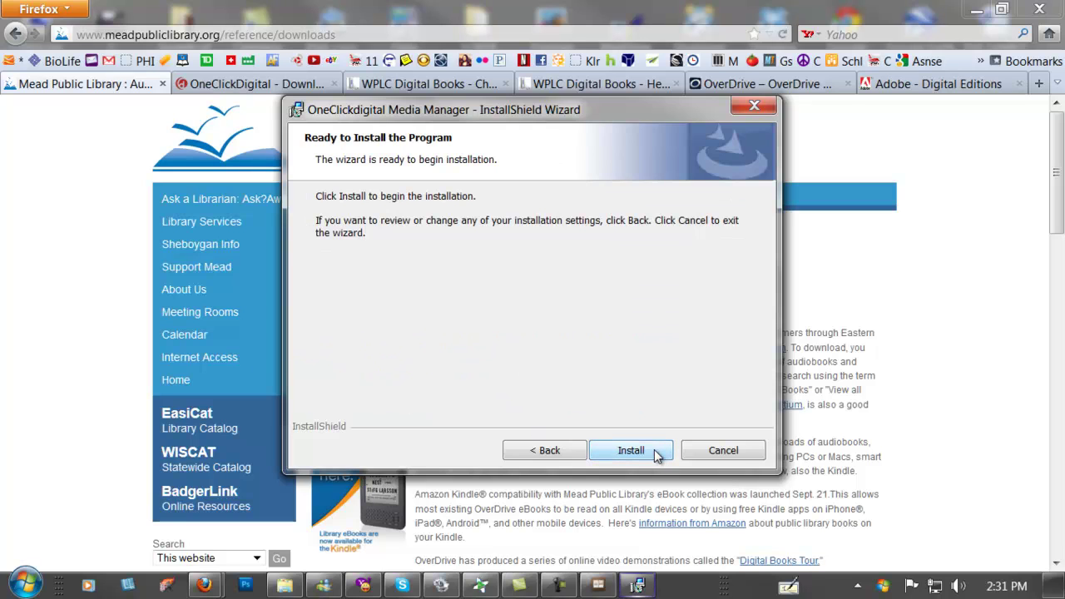
left_click(654, 450)
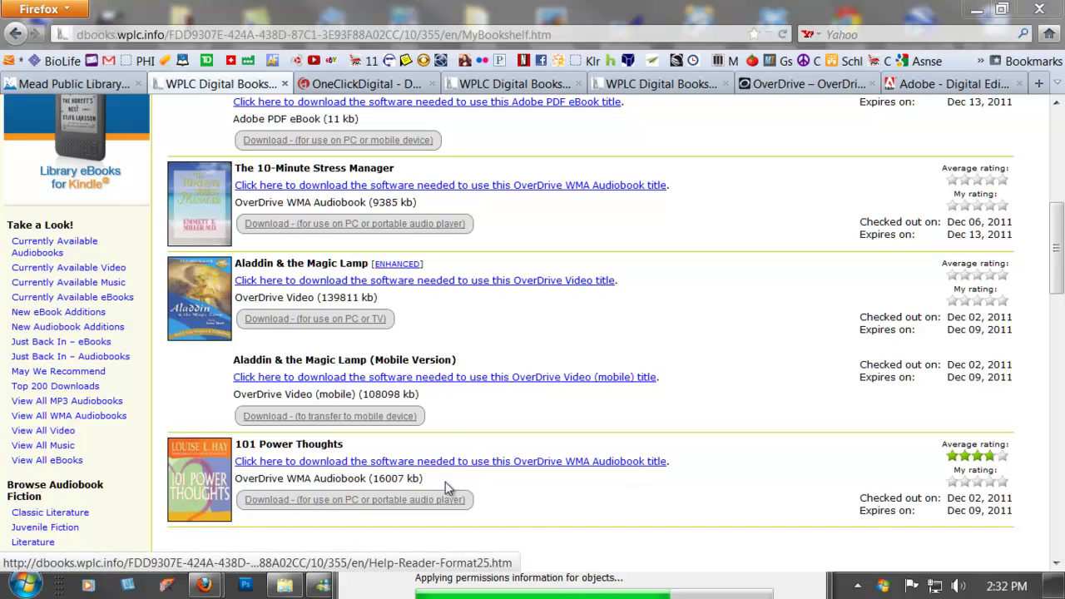
Download Part 1 of the checked-out 101 Power Thoughts WMA audiobook into G:\Documents\My Media\WMA Audiobooks
left_click(376, 503)
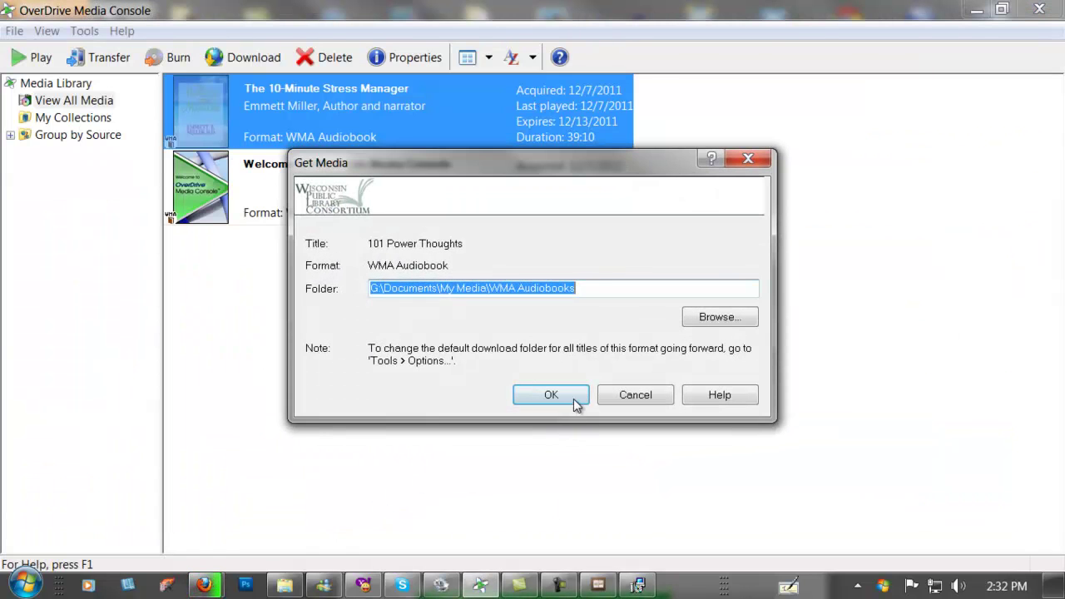
left_click(567, 397)
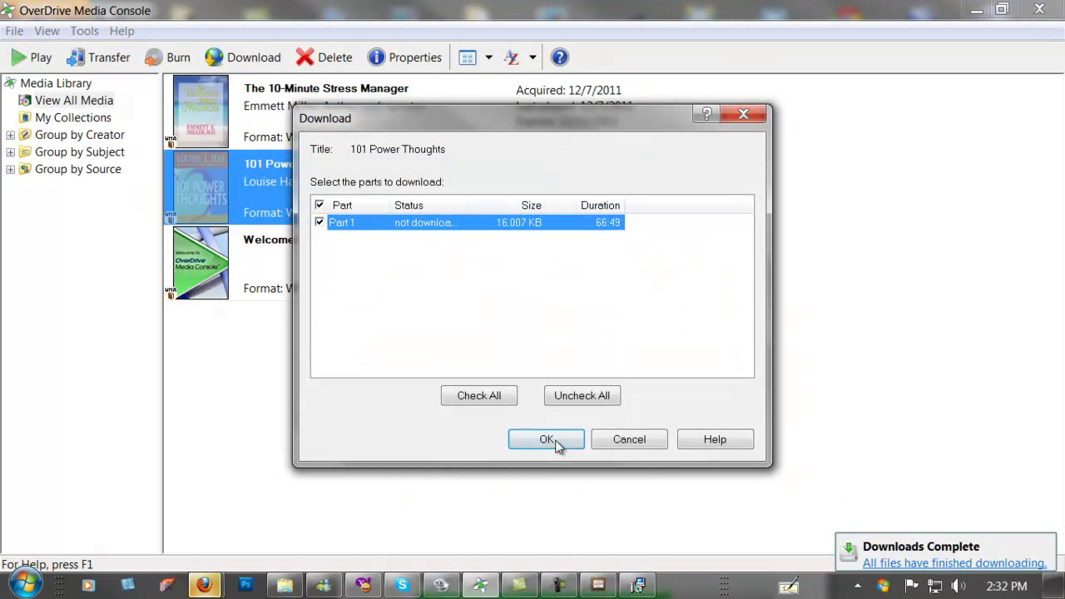
left_click(549, 443)
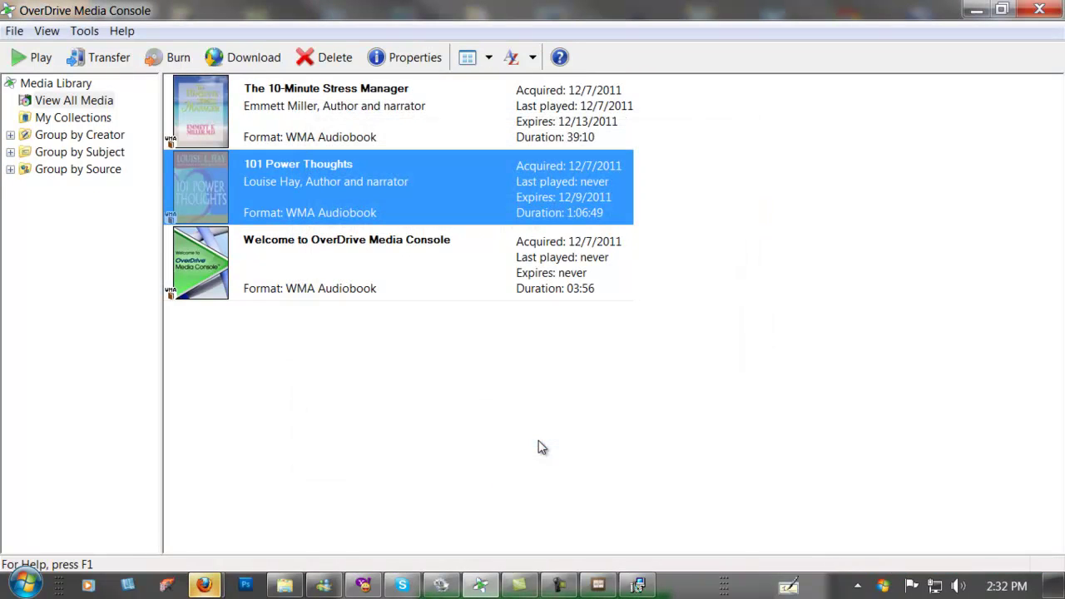
Look at the Borrowed bookshelf in Adobe Digital Editions and check the installation progress of OneClickdigital Media Manager
left_click(608, 590)
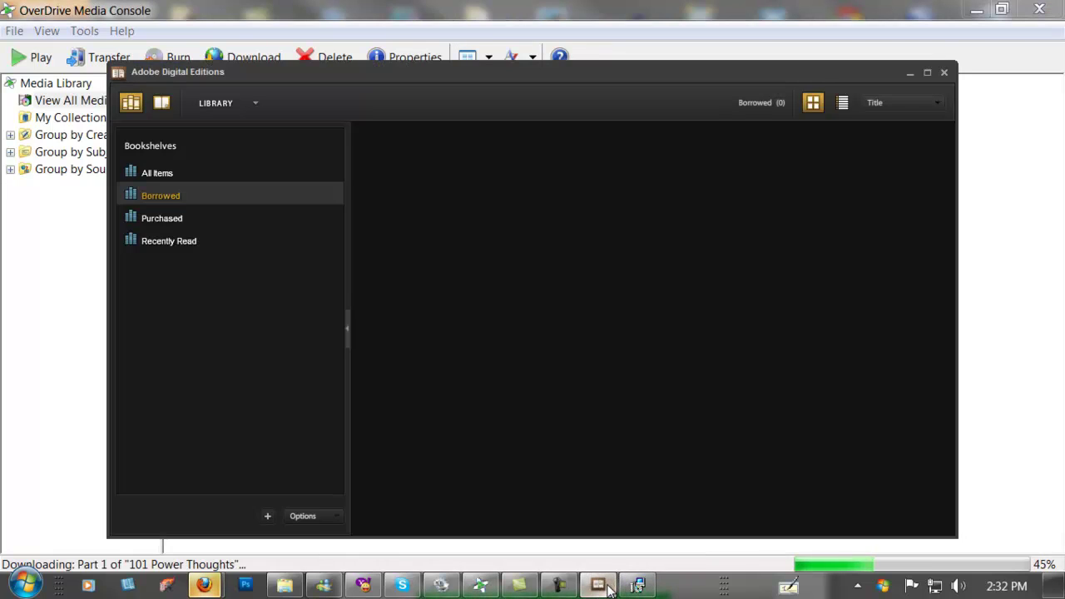
left_click(638, 586)
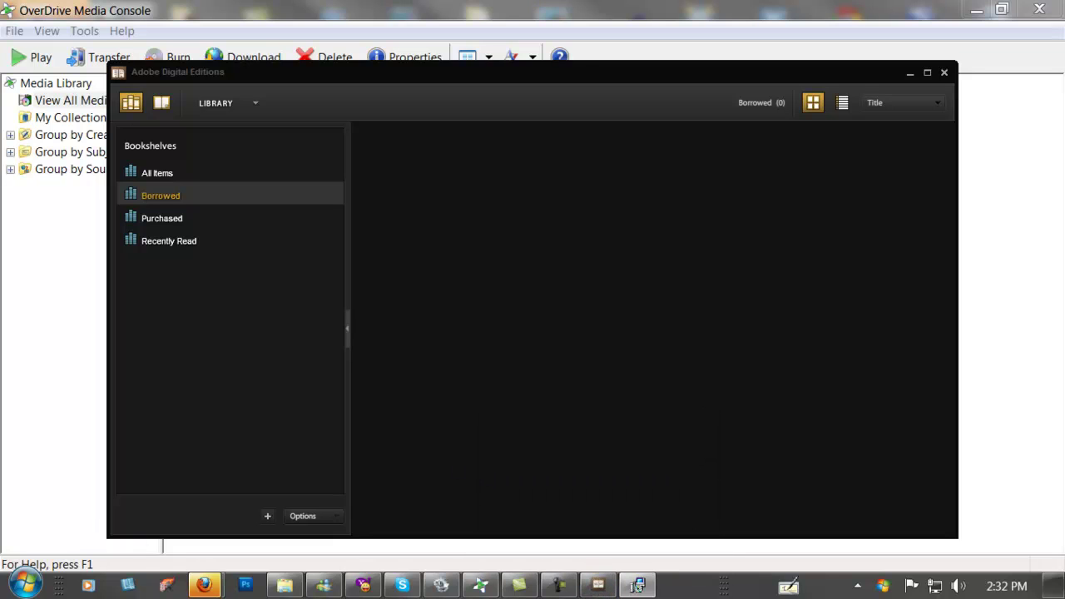
left_click_drag(0, 98, 506, 56)
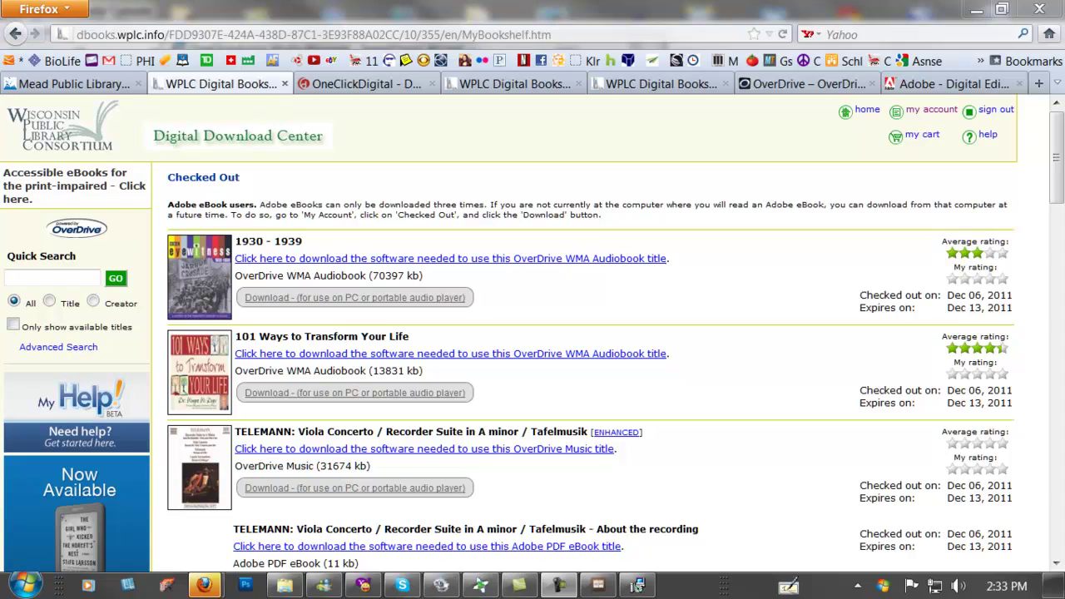
mouse_move(480, 585)
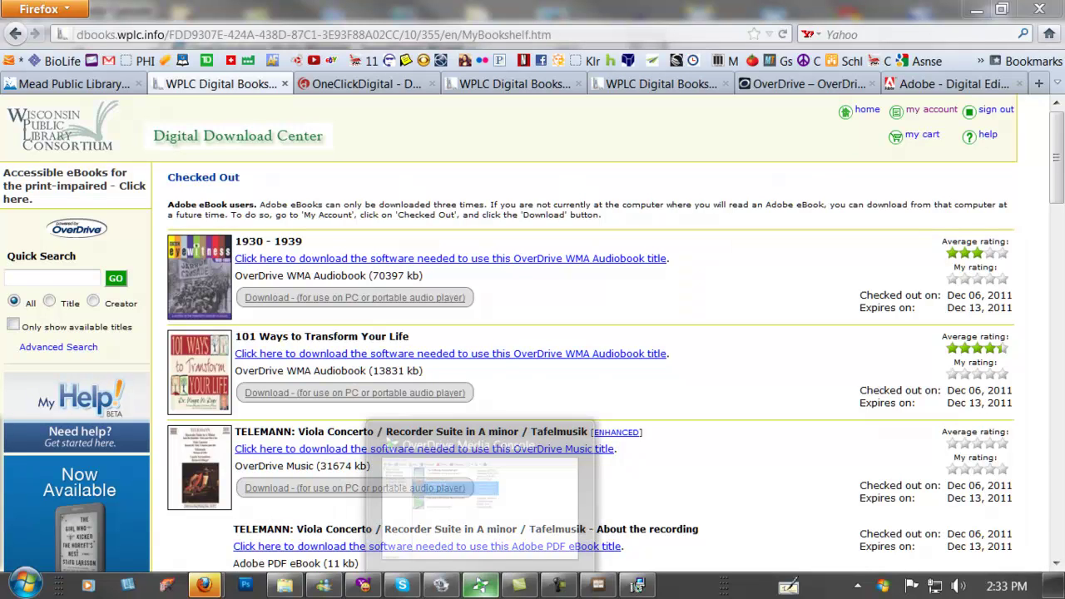
left_click(637, 585)
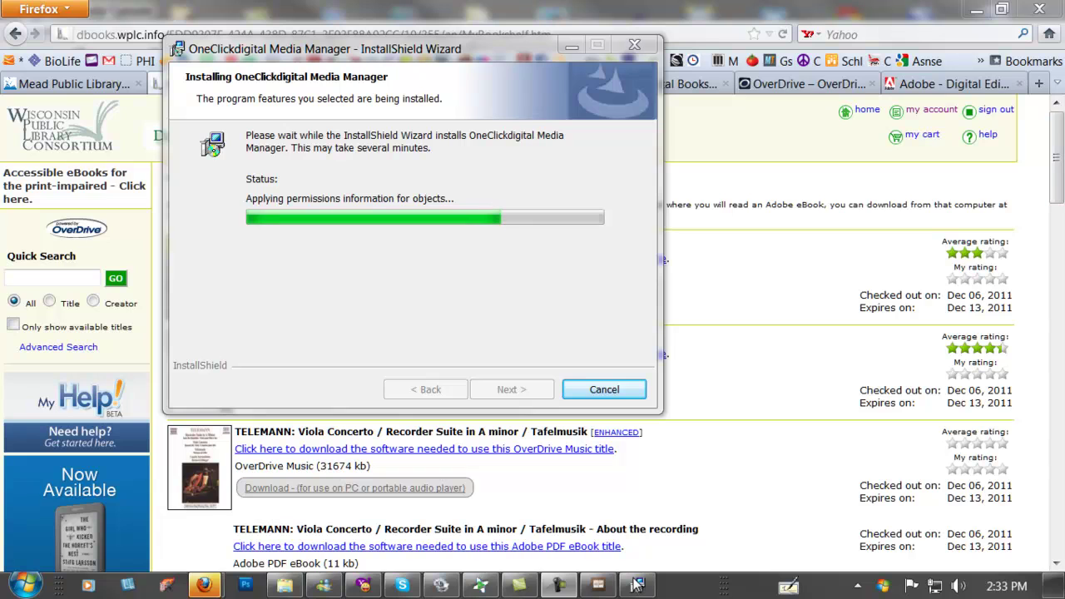
Minimize the OneClickdigital installer and open the Downloads page of the Mead Public Library website
left_click(637, 585)
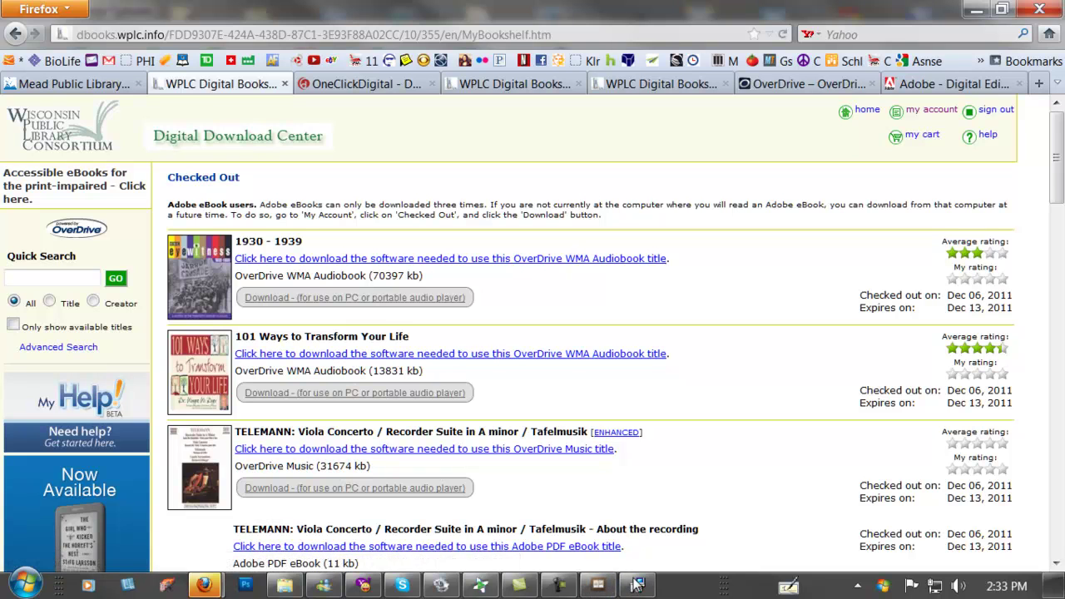
mouse_move(1056, 157)
left_mouse_down()
mouse_move(1056, 167)
mouse_move(1056, 157)
left_mouse_up()
left_click(73, 84)
mouse_move(440, 195)
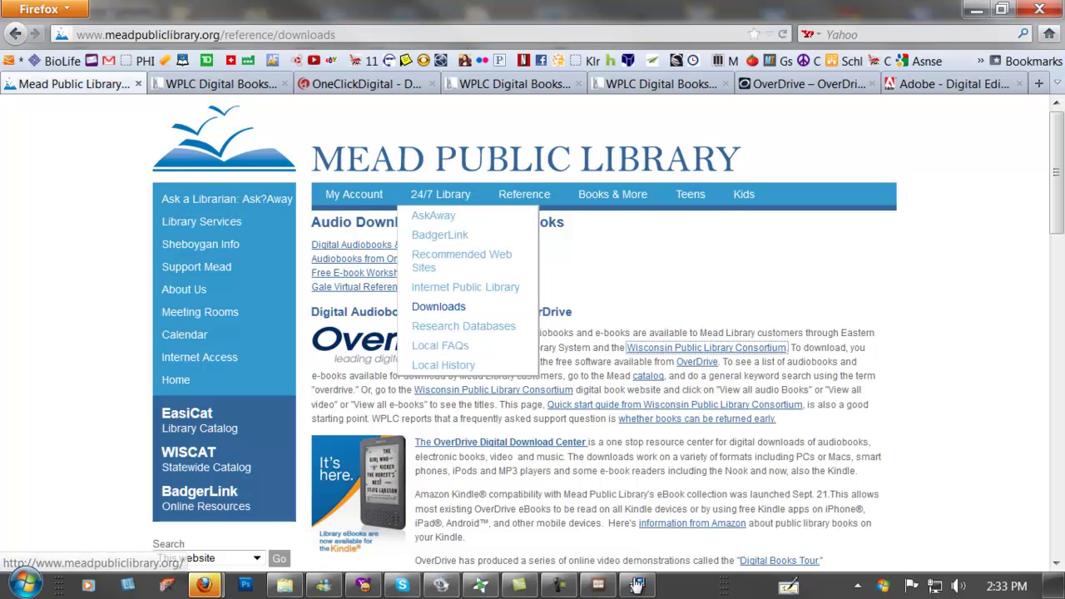
left_click(439, 308)
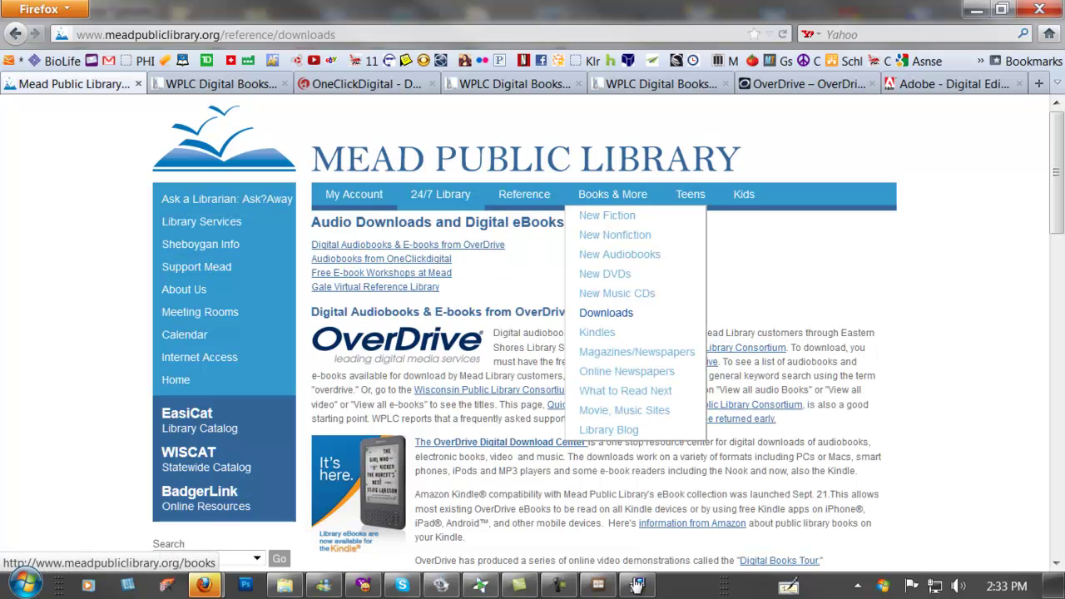
Open the Wisconsin Public Library Consortium digital book website from the library's OverDrive section
scroll(552, 287, "down", 10)
scroll(552, 288, "up", 8)
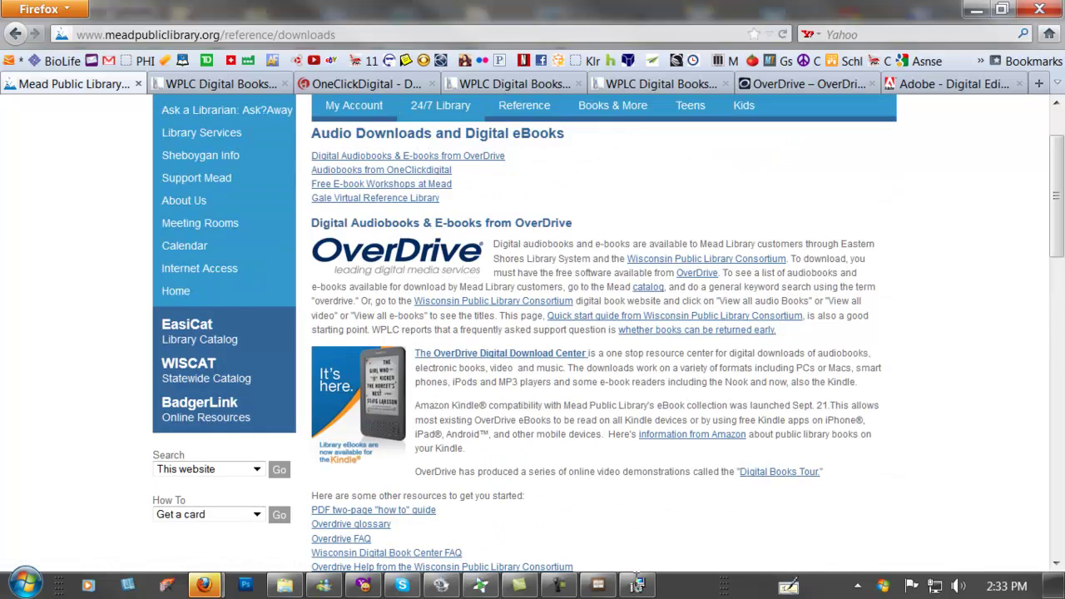
scroll(552, 288, "up", 2)
mouse_move(441, 194)
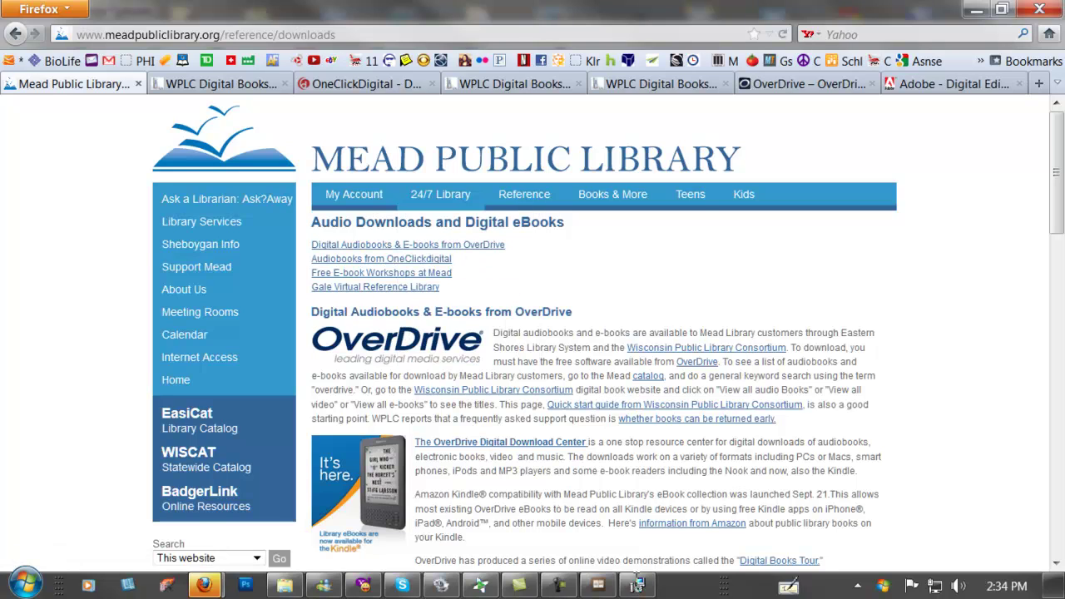
left_click(706, 348)
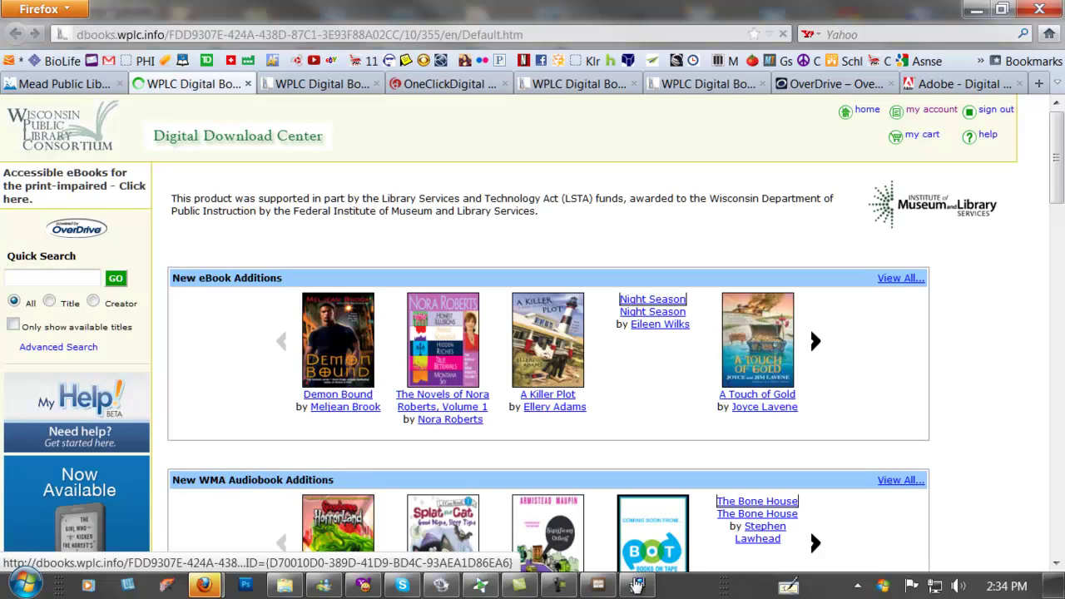
Look at the details page of the MP3 audiobook The Blessed and return to the download center home page
left_click(638, 585)
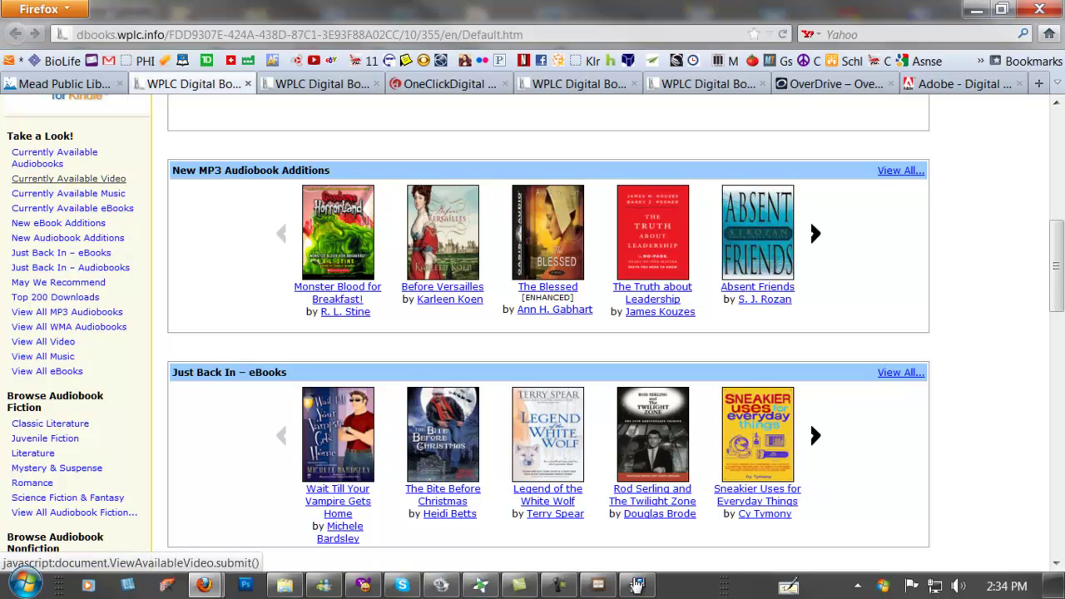
left_click(72, 209)
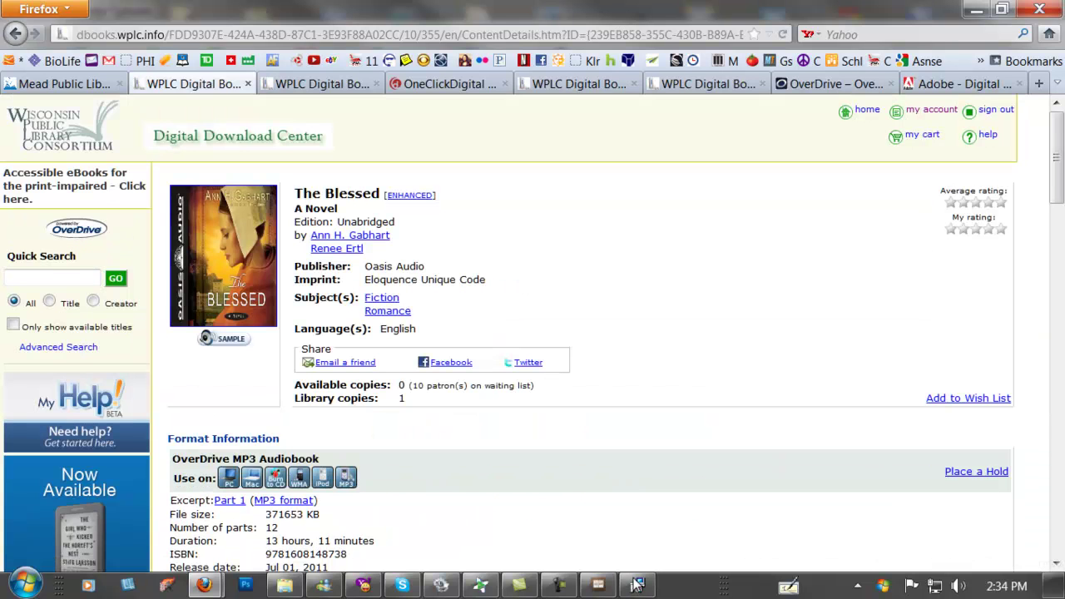
left_click(15, 34)
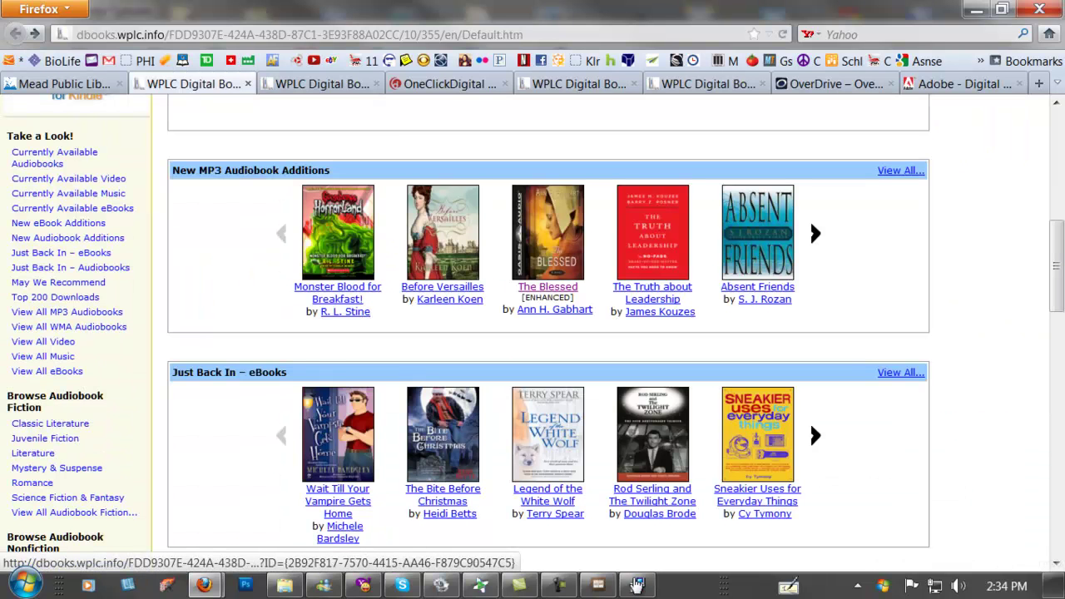
Examine the available formats of the eBook Wait Till Your Vampire Gets Home and open its compatible devices information
left_click(338, 501)
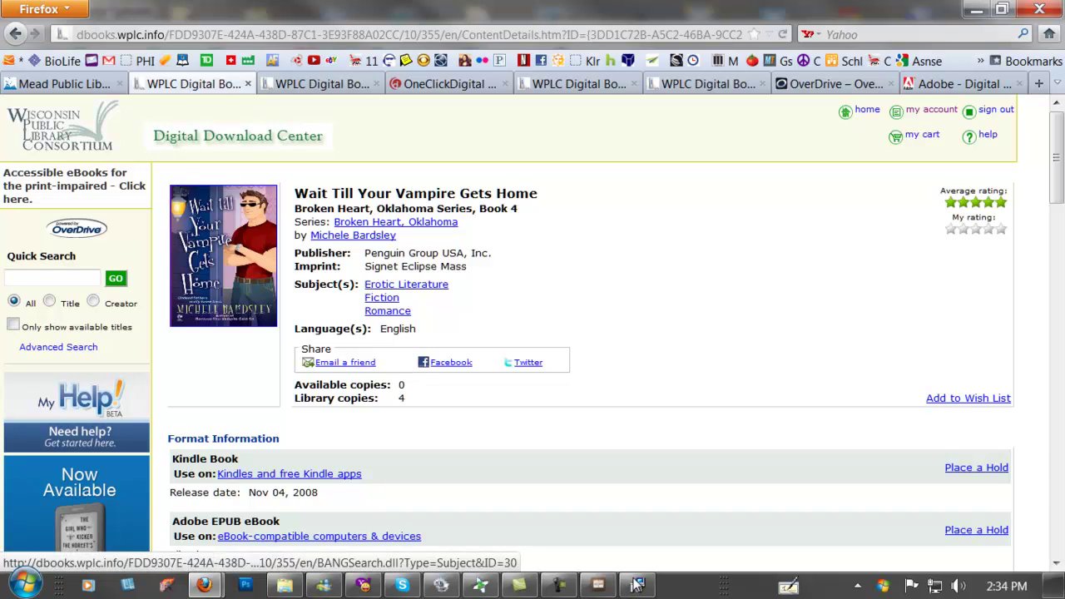
scroll(533, 333, "down", 2)
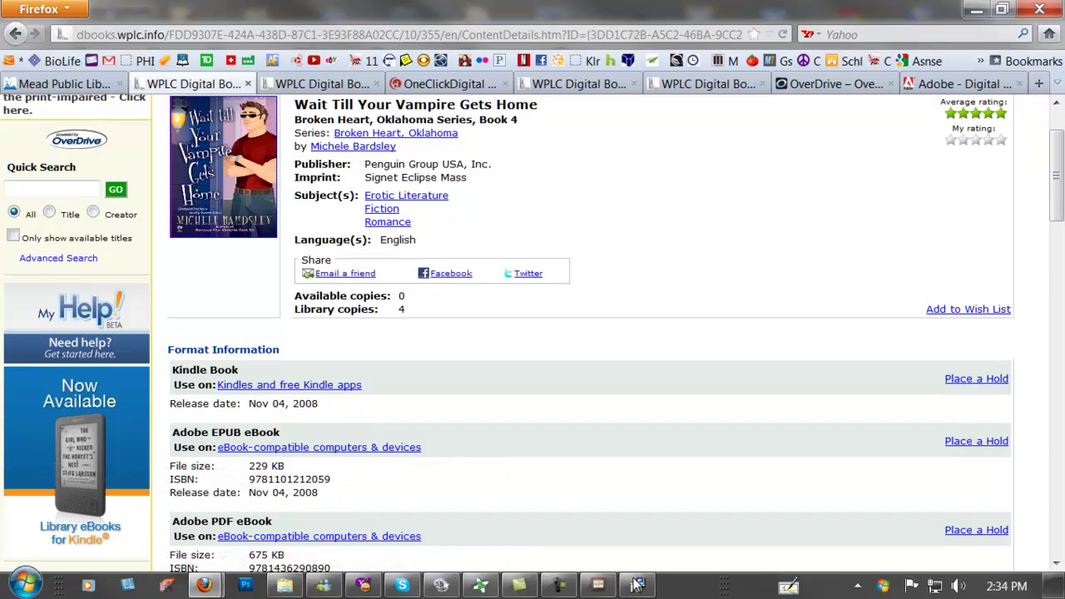
scroll(636, 585, "up", 2)
scroll(637, 585, "down", 8)
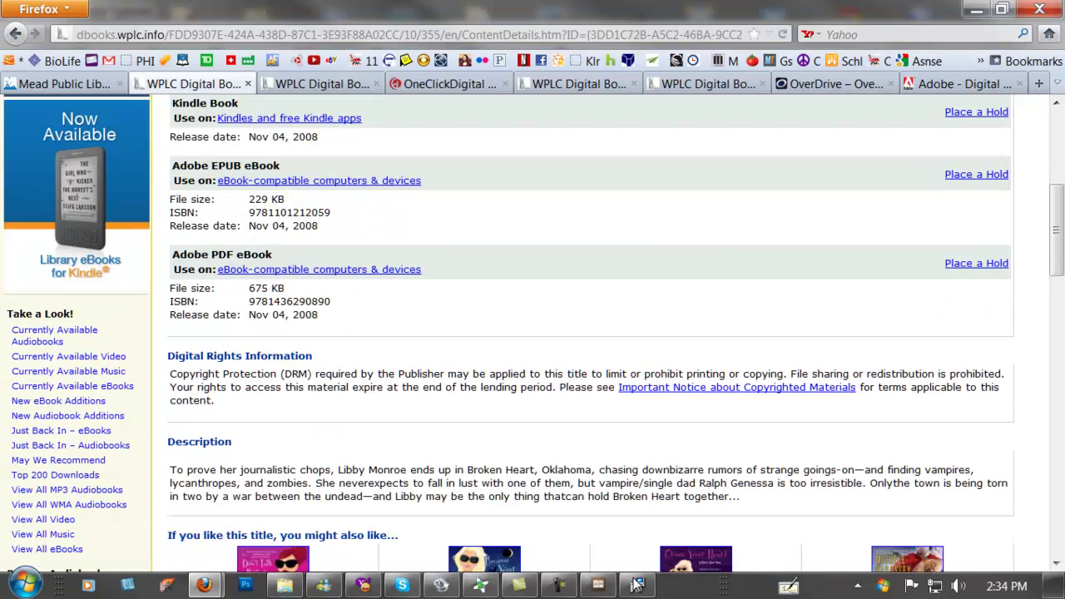
scroll(637, 585, "up", 4)
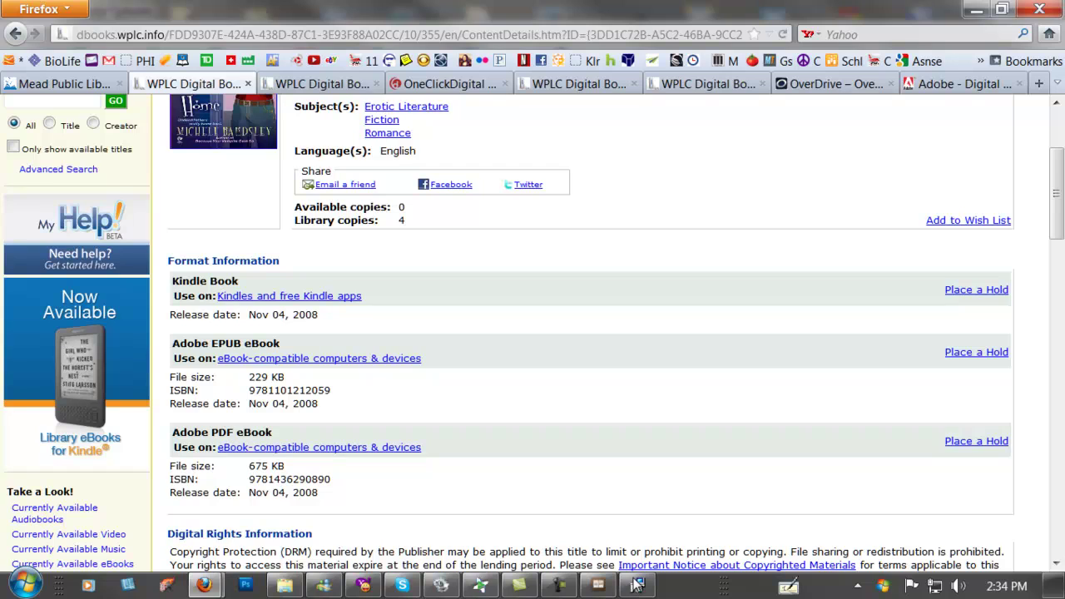
scroll(637, 585, "down", 2)
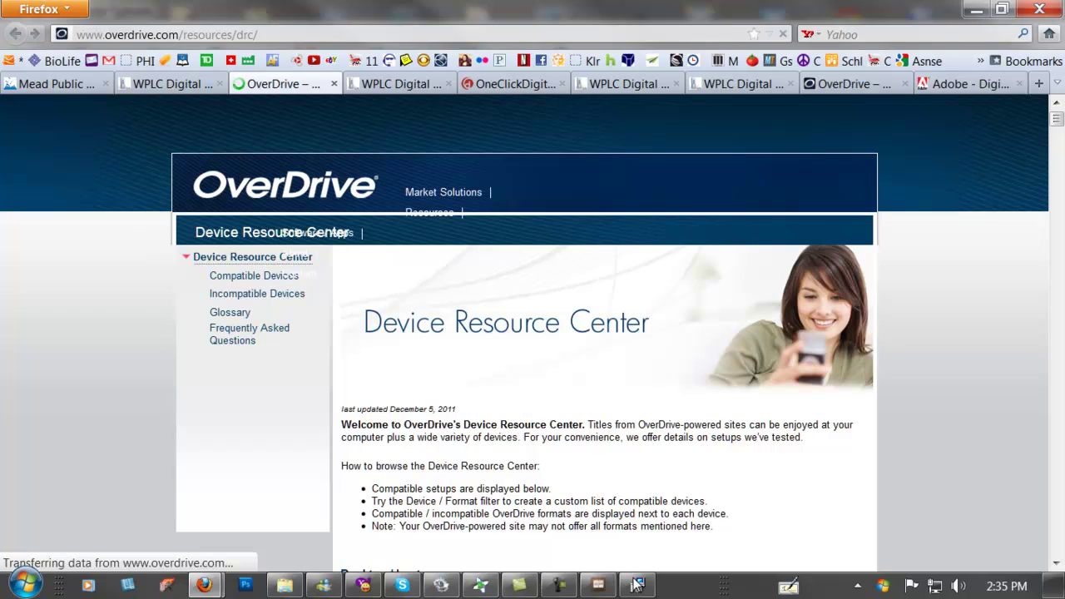
Check the OneClickdigital installation progress, then look through OverDrive's Device Resource Center and close that page
left_click(636, 585)
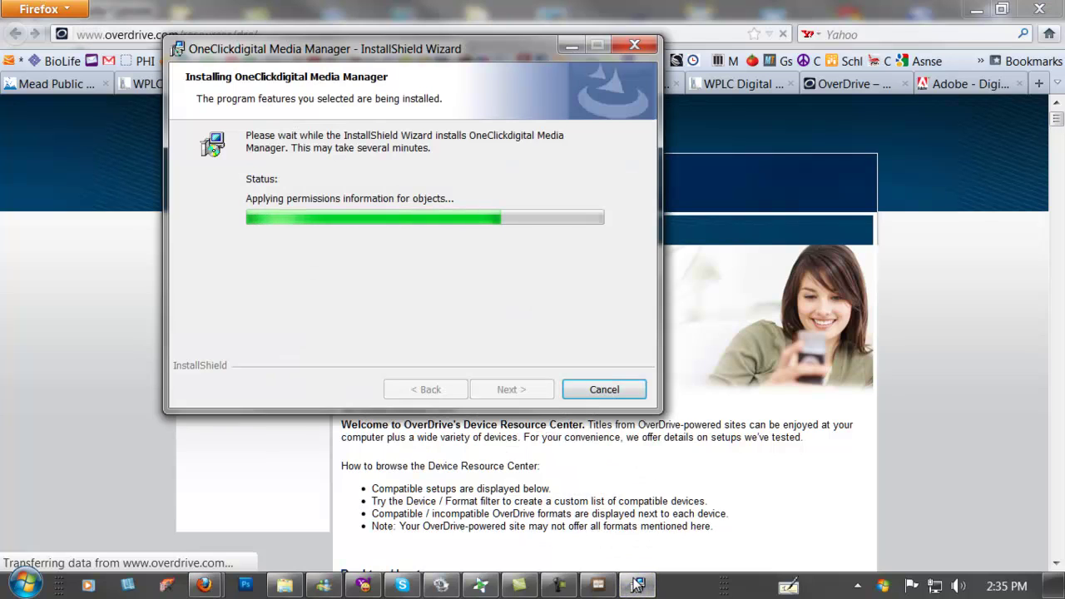
left_click(636, 585)
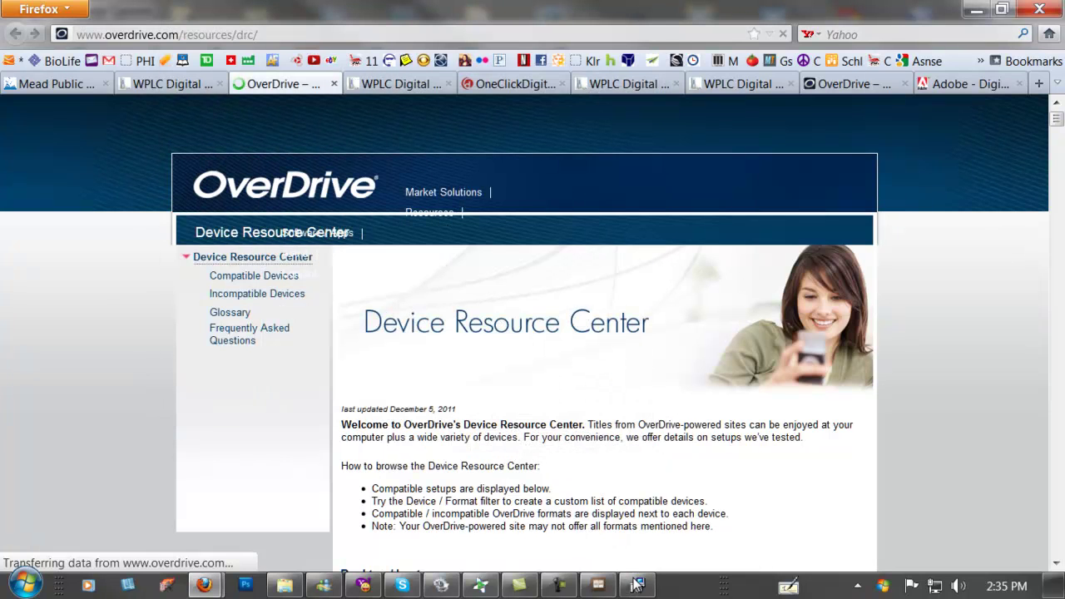
scroll(636, 574, "down", 10)
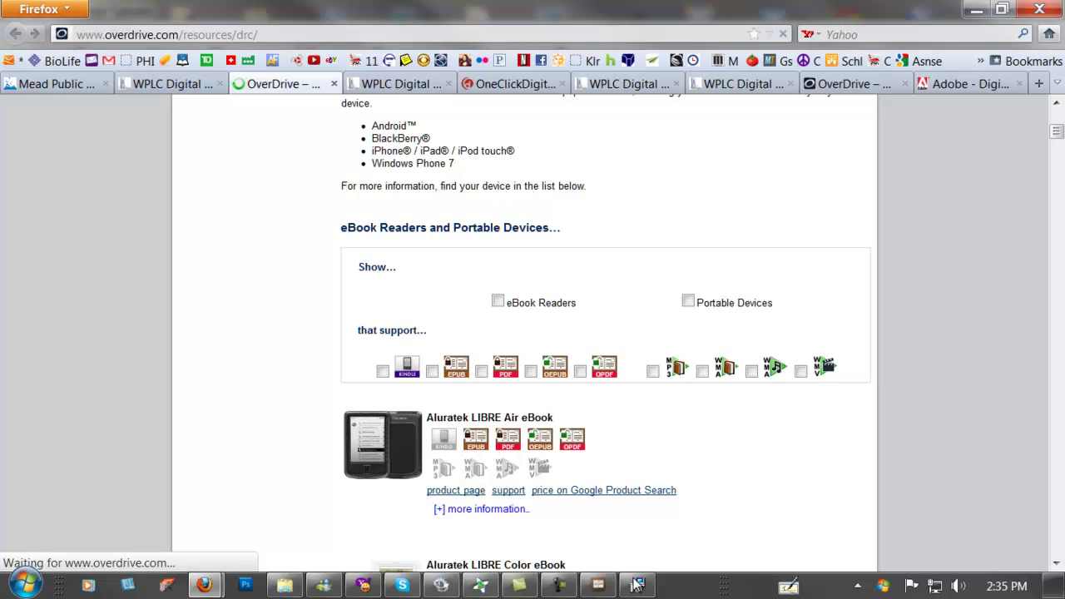
scroll(636, 585, "up", 6)
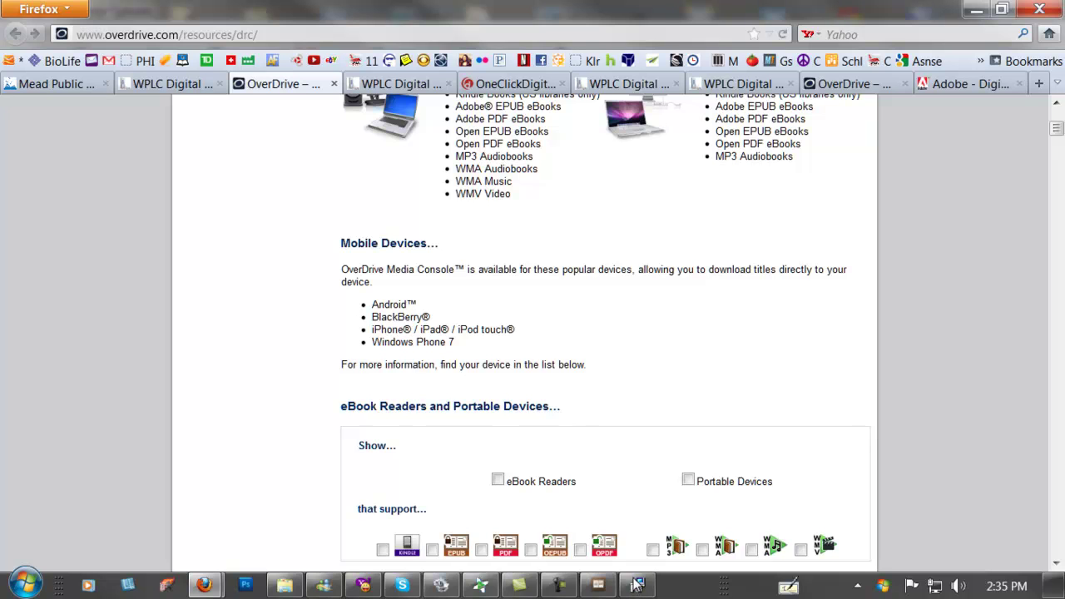
key("ctrl+w")
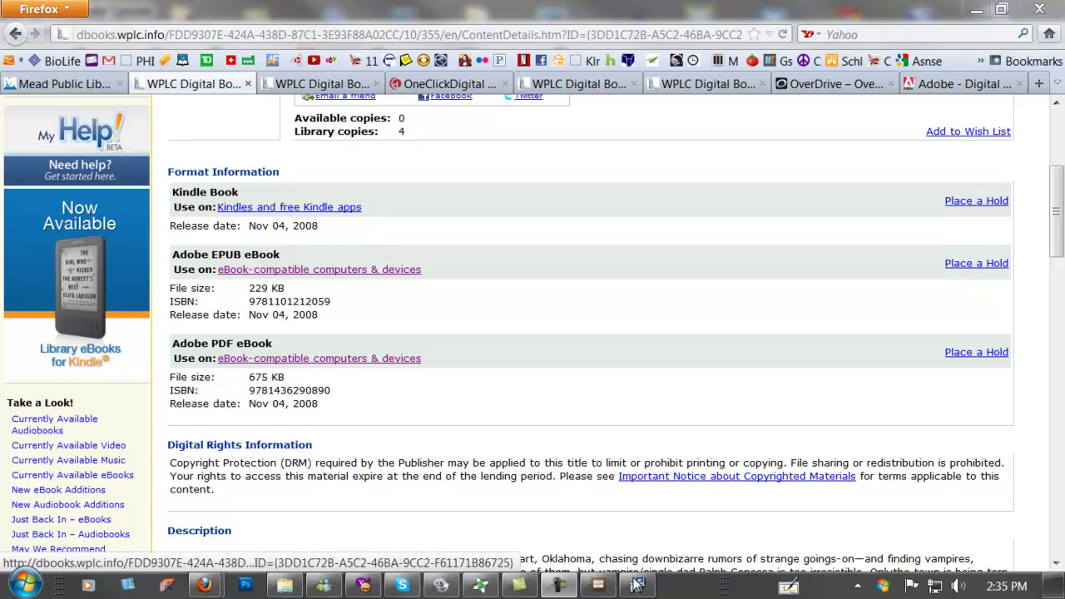
Return to the download center home page and look through its title collections and browsing categories
left_click(15, 34)
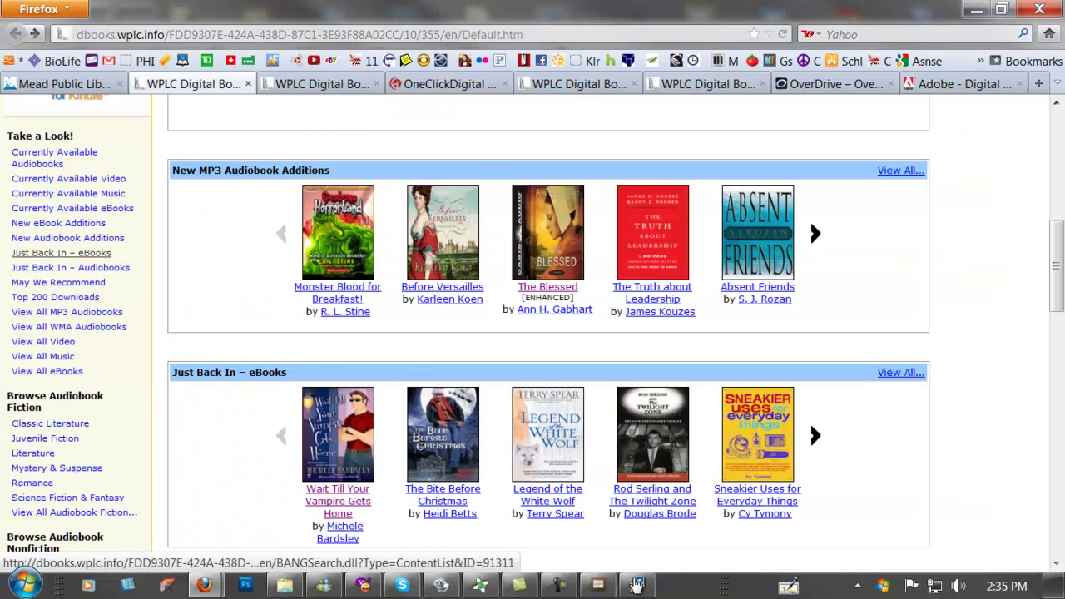
scroll(66, 260, "down", 5)
key("Tab")
key("Tab")
key("Tab")
key("Tab")
key("Tab")
key("Tab")
key("Tab")
key("Tab")
key("Tab")
key("Tab")
key("Tab")
key("Tab")
key("Tab")
key("Tab")
key("Tab")
key("Tab")
key("Tab")
key("Tab")
key("Tab")
key("Tab")
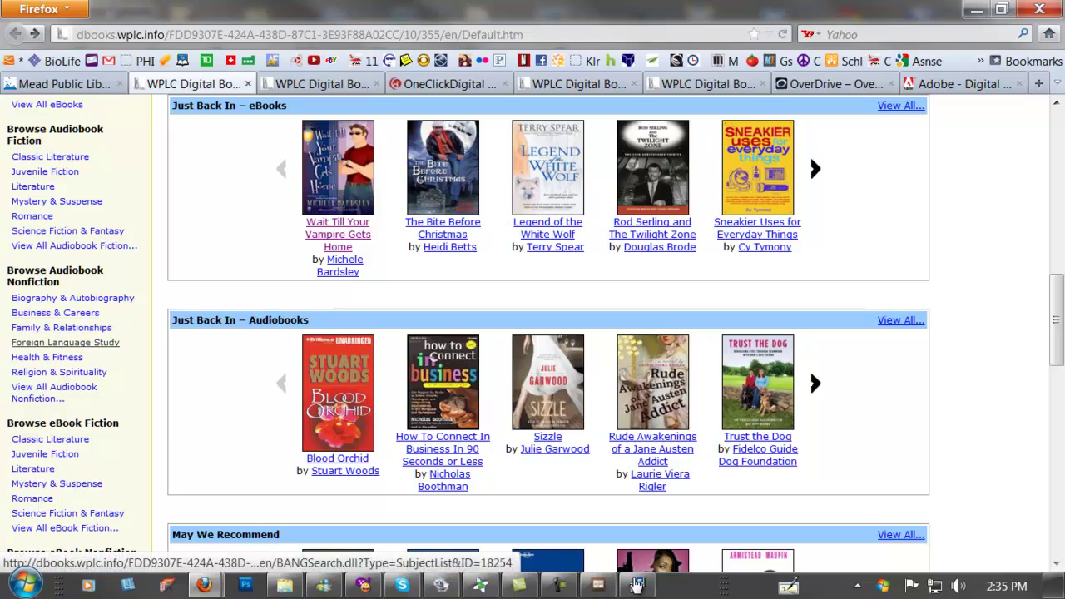
scroll(59, 256, "down", 4)
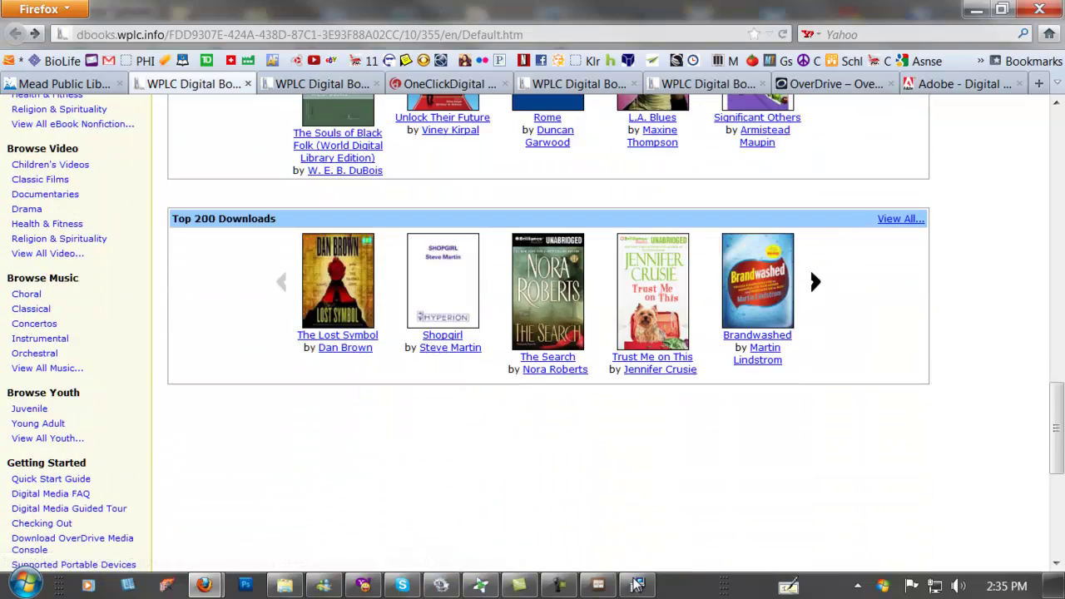
scroll(65, 340, "up", 9)
scroll(65, 342, "up", 8)
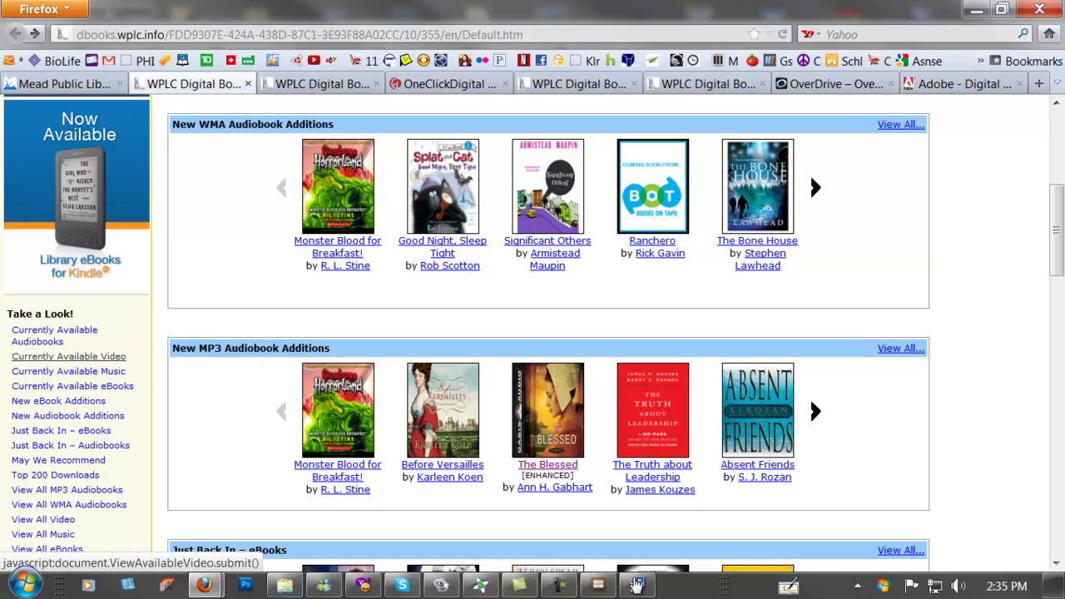
Look at the New eBook Additions list and return to the download center home page
key("Tab")
key("Tab")
key("Tab")
key("Tab")
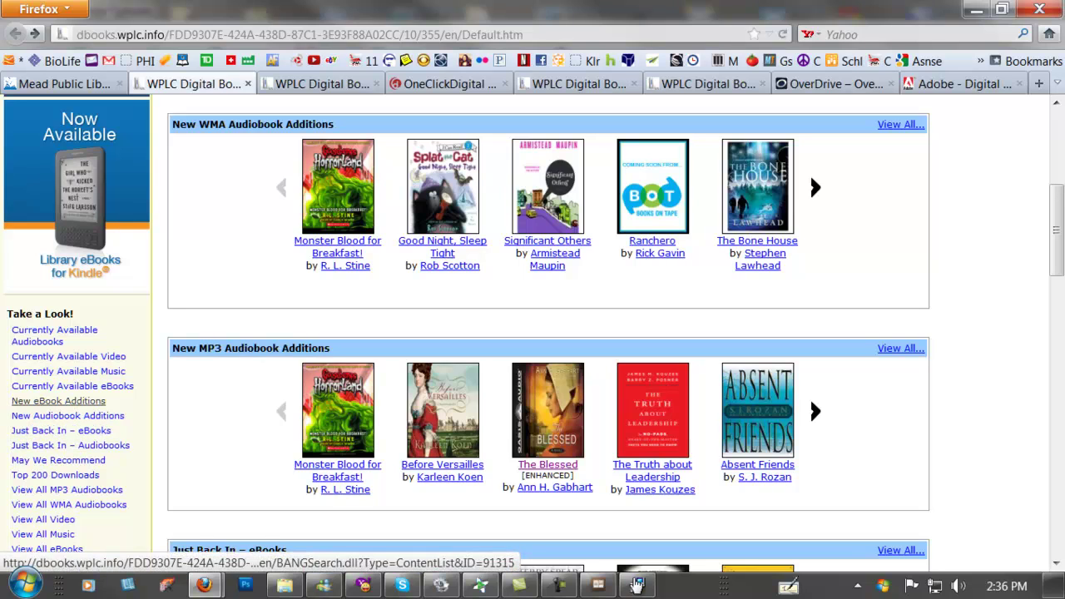
key("Return")
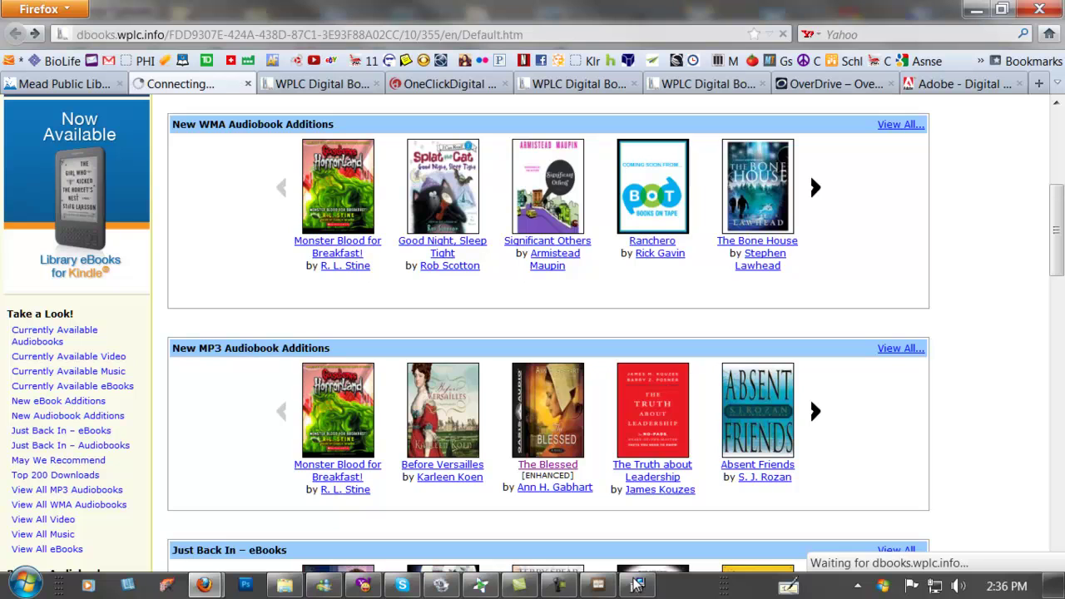
scroll(638, 585, "down", 4)
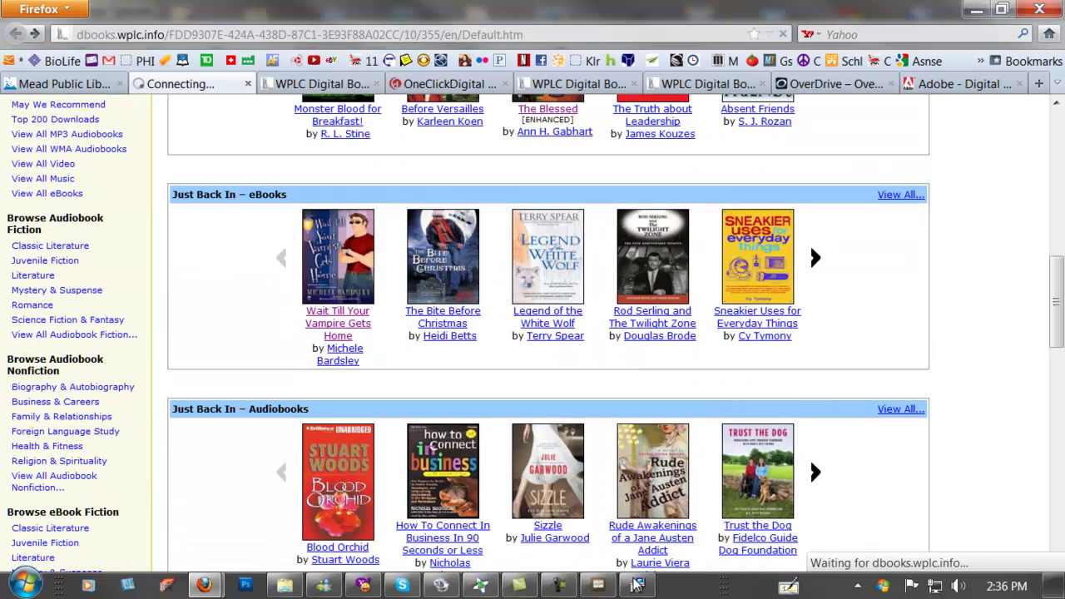
scroll(638, 585, "down", 3)
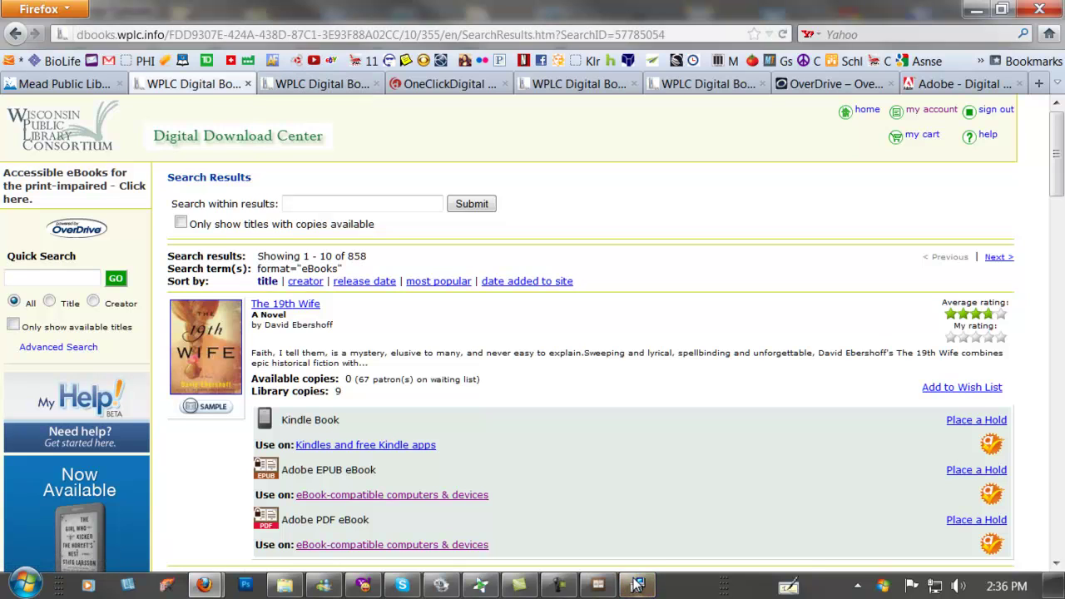
left_click(15, 34)
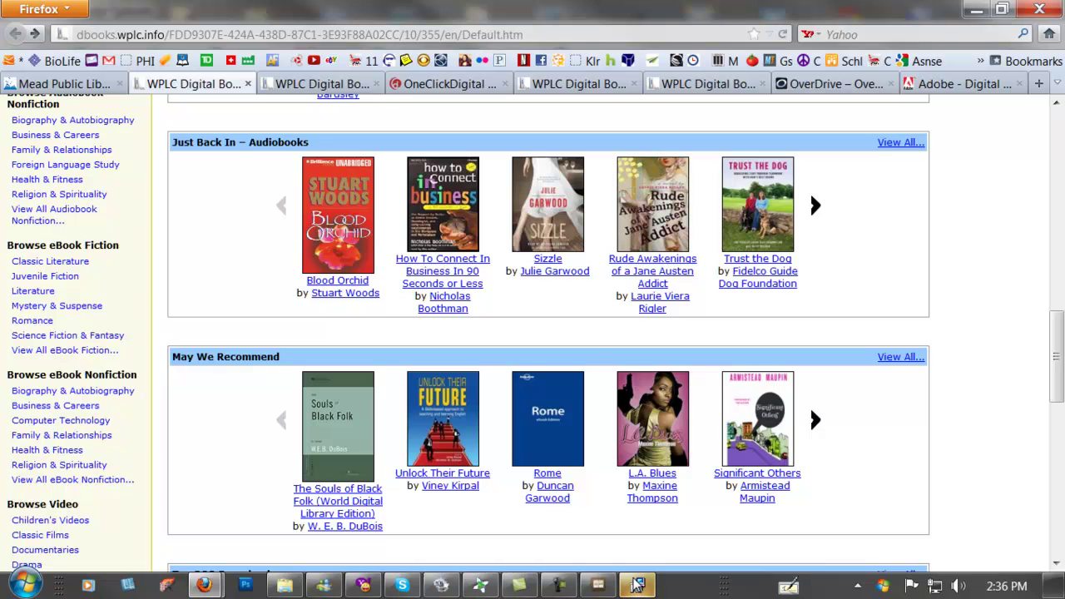
Open the list of Currently Available eBooks from the download center home page
scroll(636, 585, "up", 6)
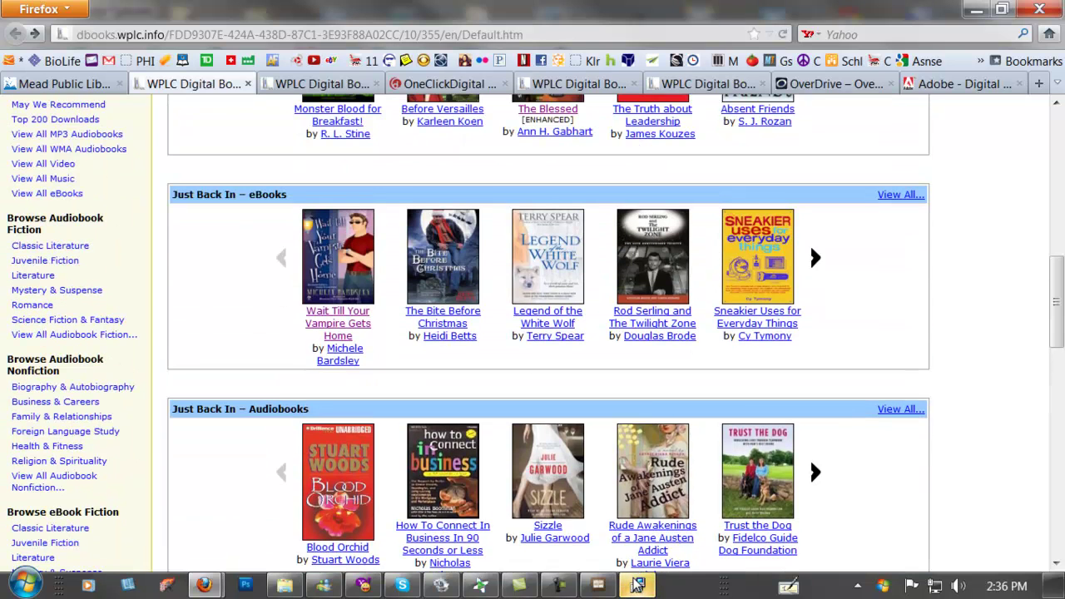
scroll(637, 585, "up", 5)
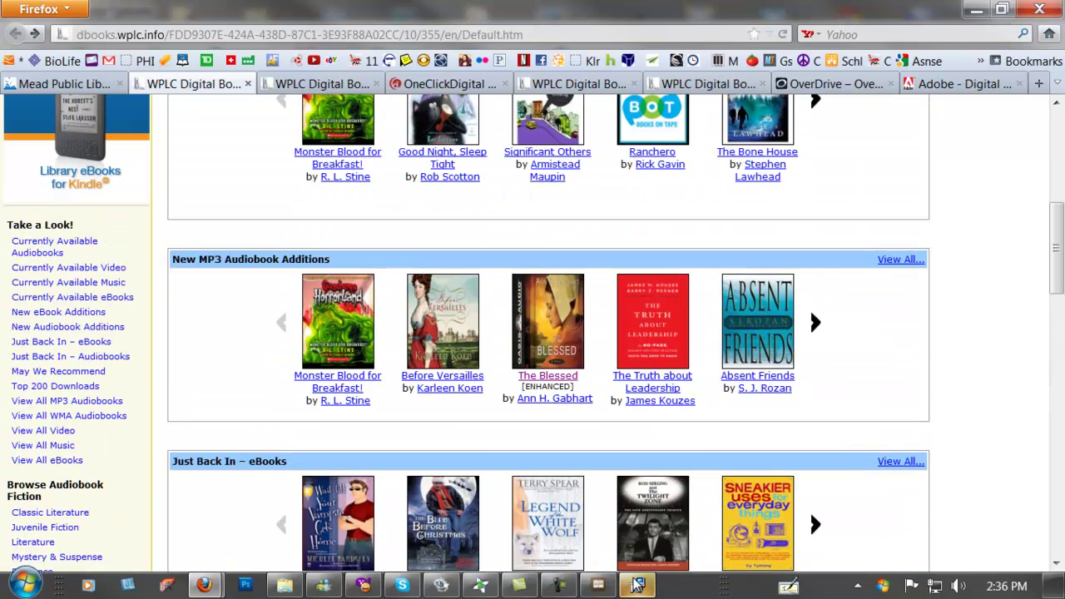
scroll(636, 584, "up", 5)
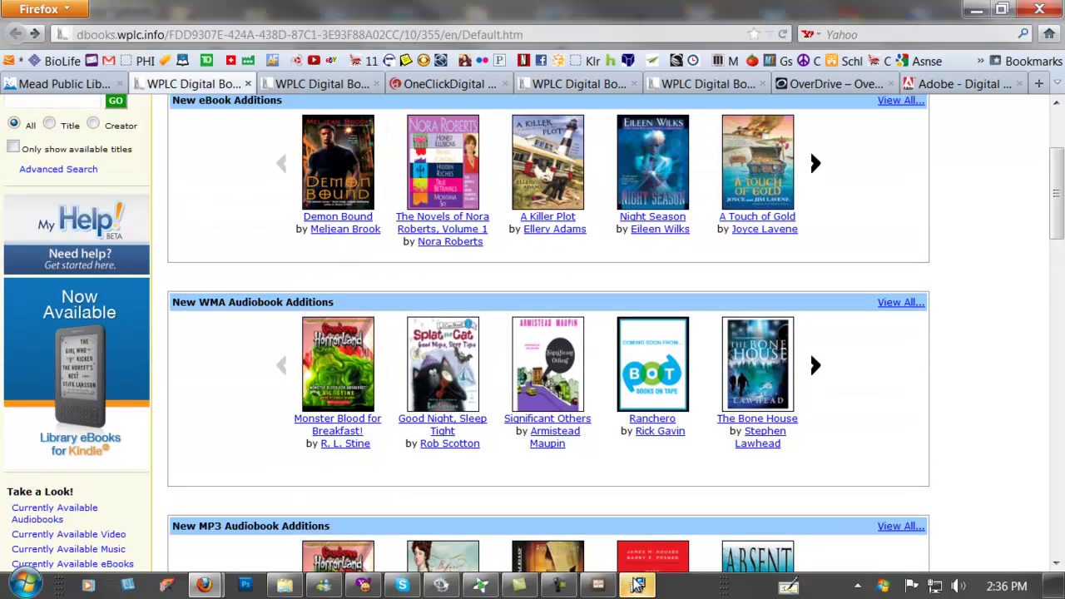
scroll(637, 585, "up", 3)
scroll(637, 585, "down", 7)
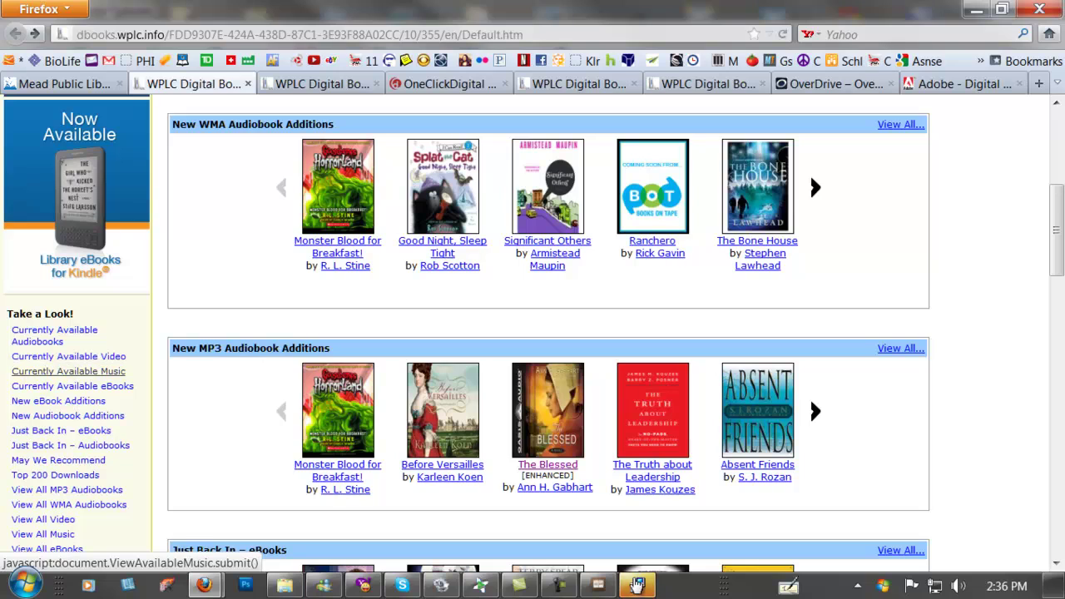
left_click(72, 386)
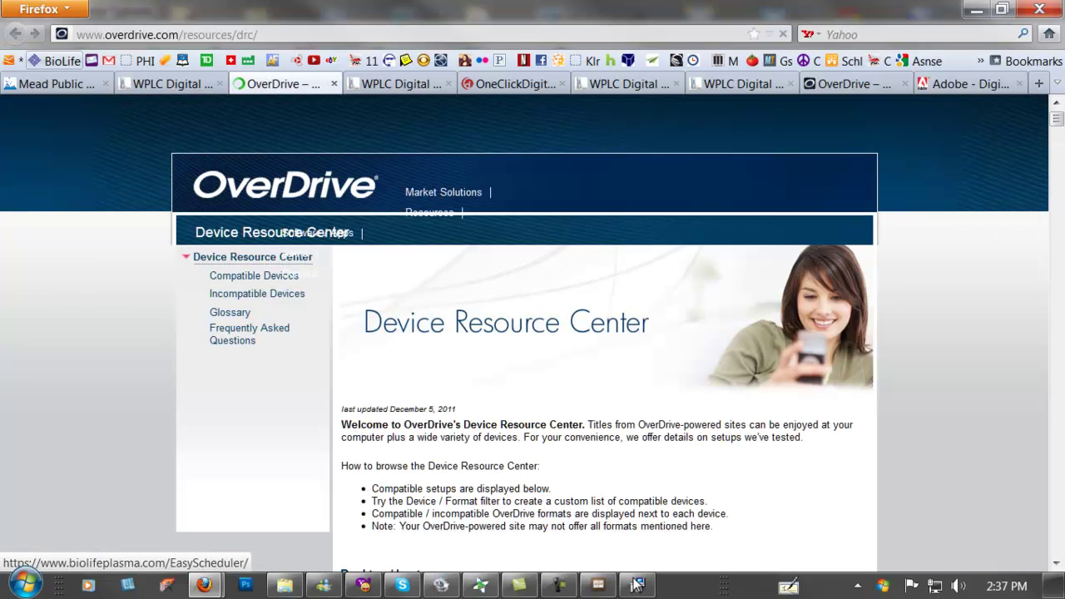
Return to the eBook results and add the Adobe PDF eBook of The Amazing Life of Cats to the cart
key("ctrl+shift+Tab")
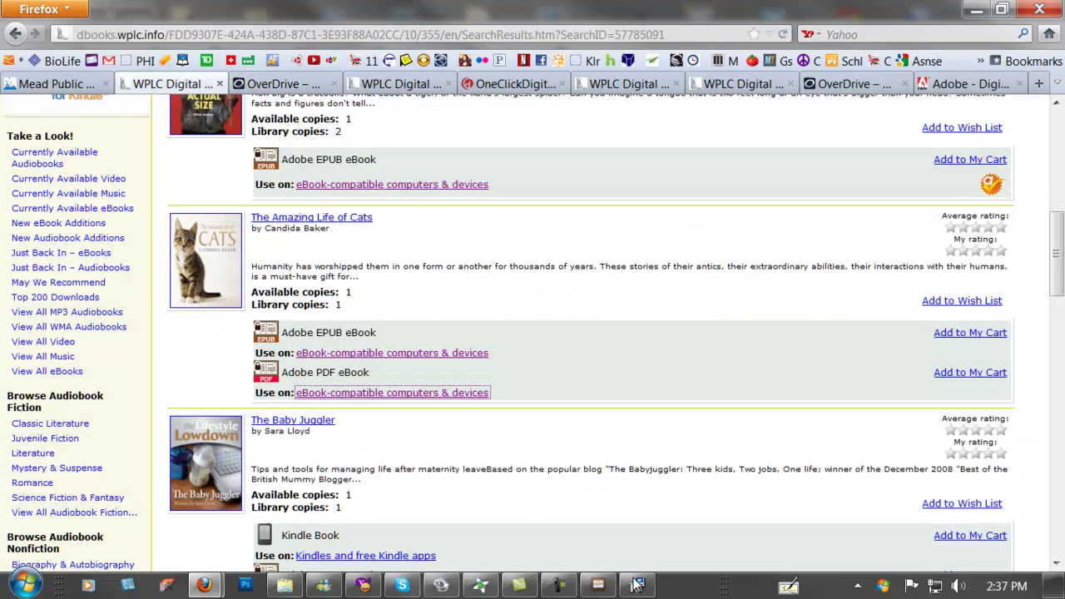
left_click(971, 373)
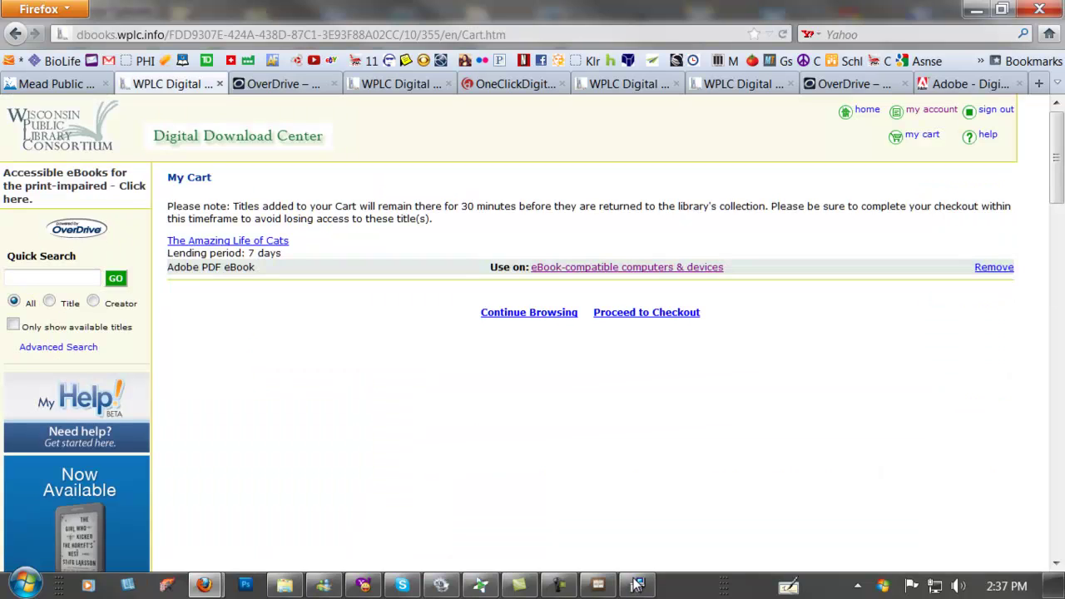
Check out the Adobe PDF eBook of The Amazing Life of Cats and download it into Adobe Digital Editions
left_click(647, 313)
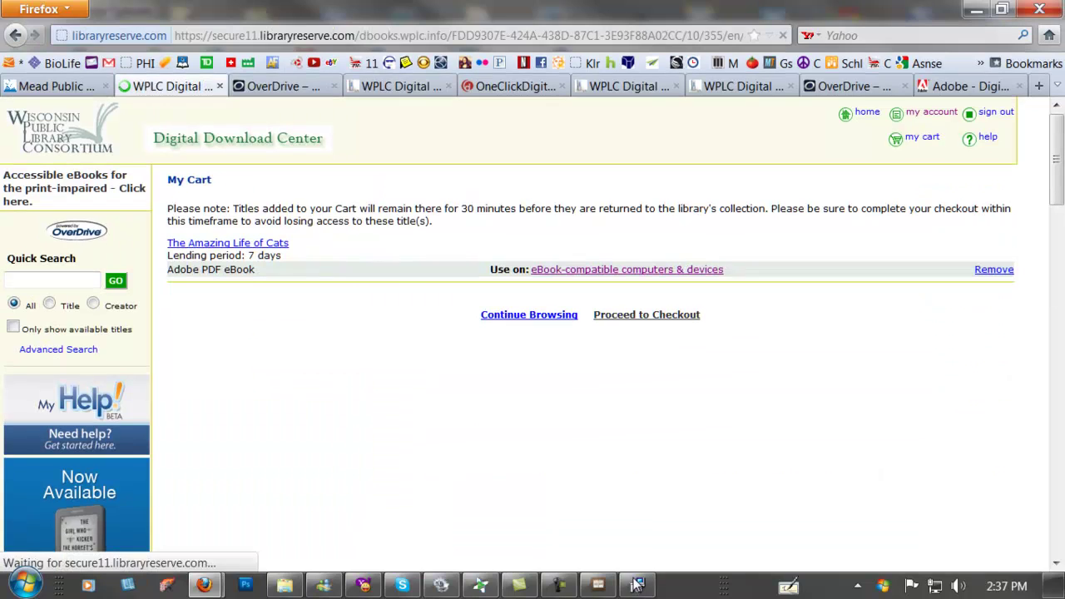
key("Tab")
key("Return")
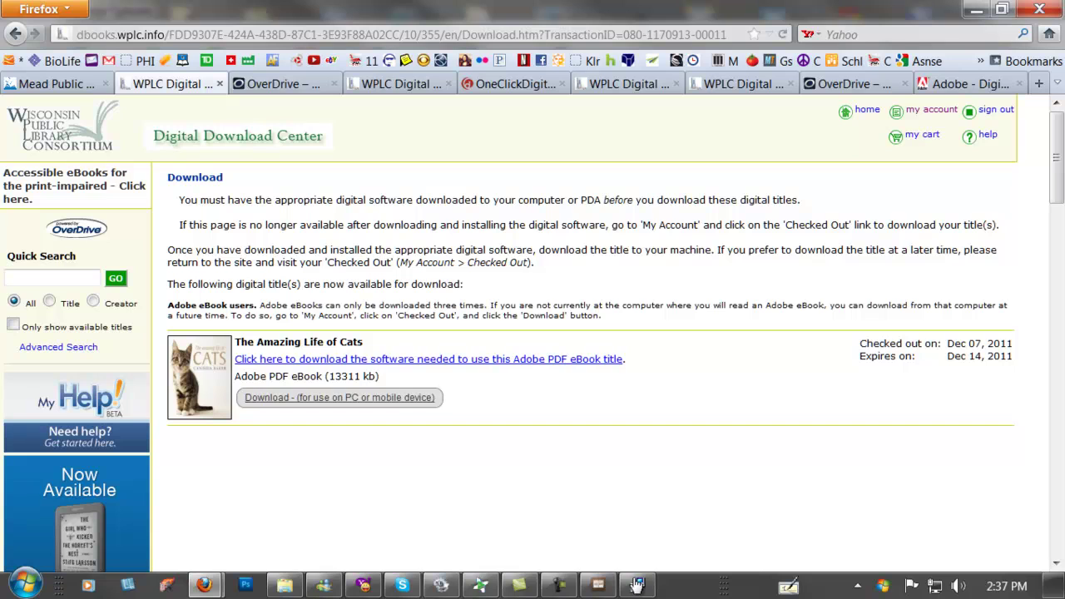
key("Return")
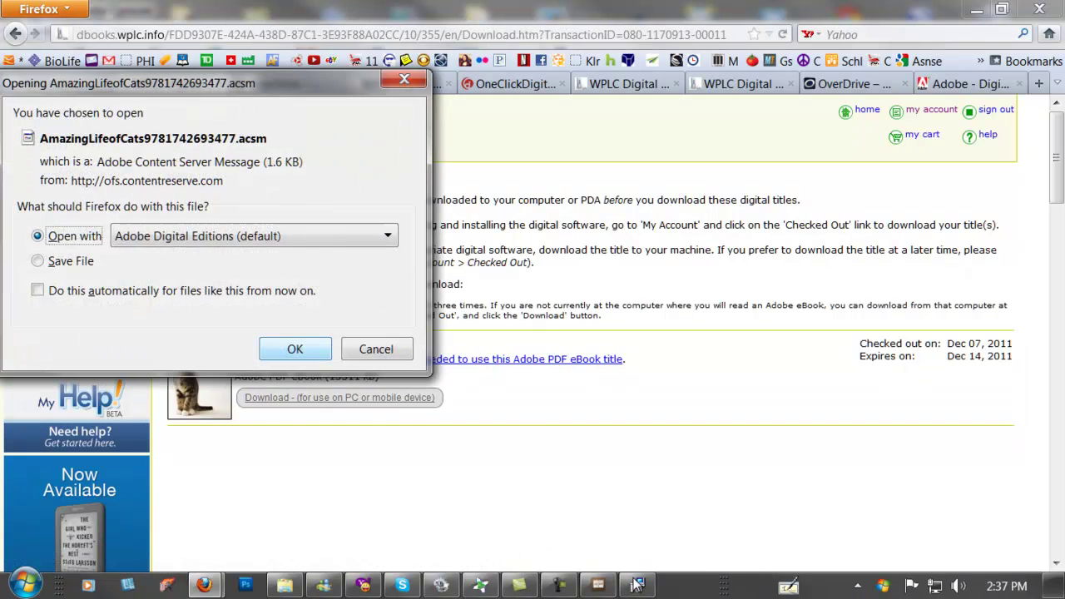
key("Return")
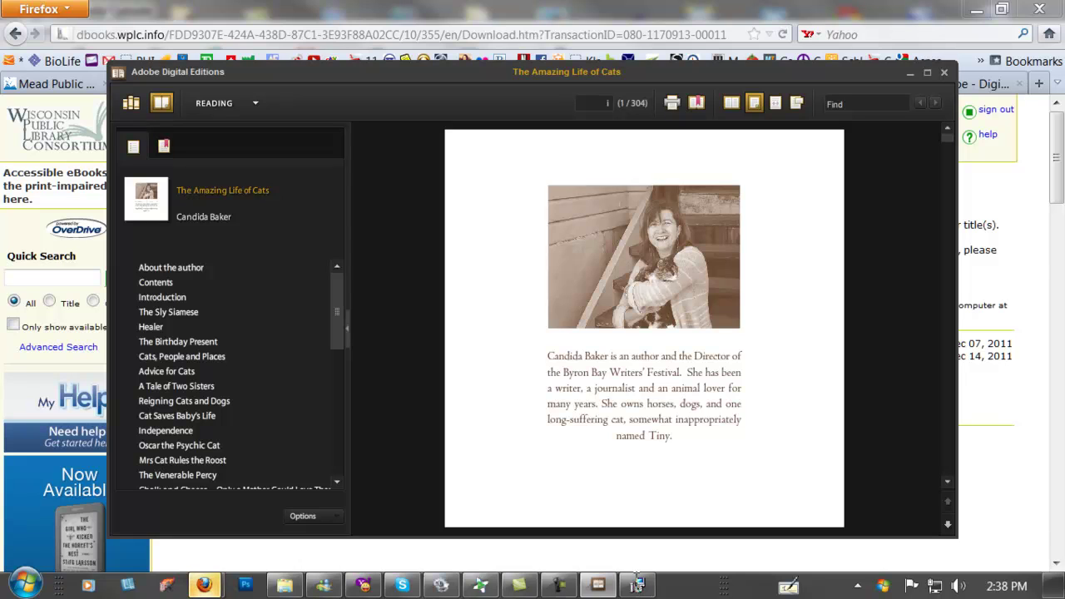
Page forward through The Amazing Life of Cats to page xiv and back to the first page
key("Right")
key("Right")
key("Right")
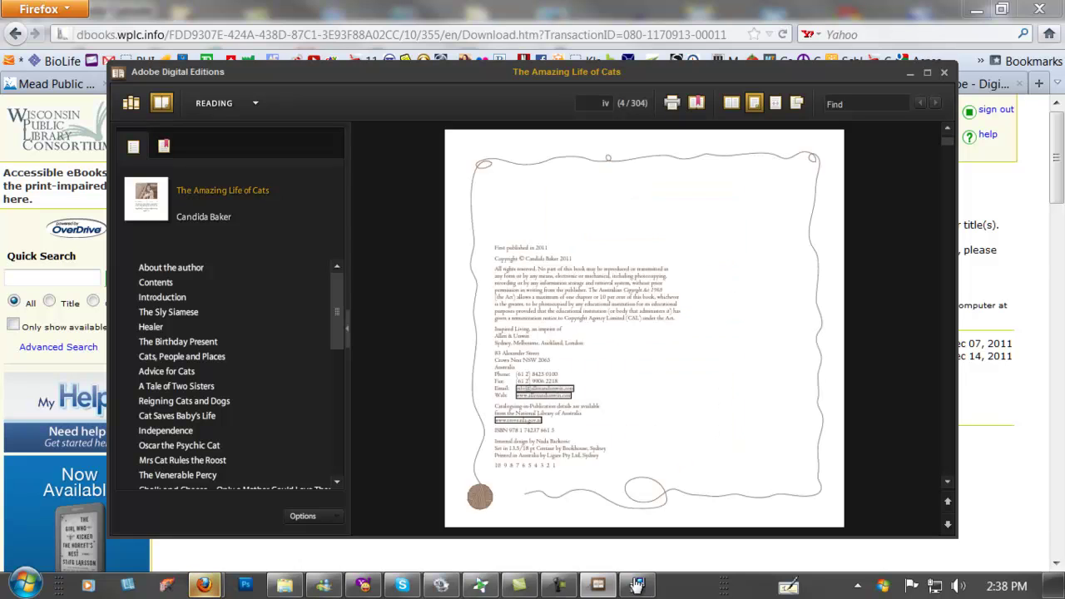
key("Right")
key("Right")
key("Right")
key("Right")
key("Right")
key("Right")
key("Right")
key("Right")
key("Right")
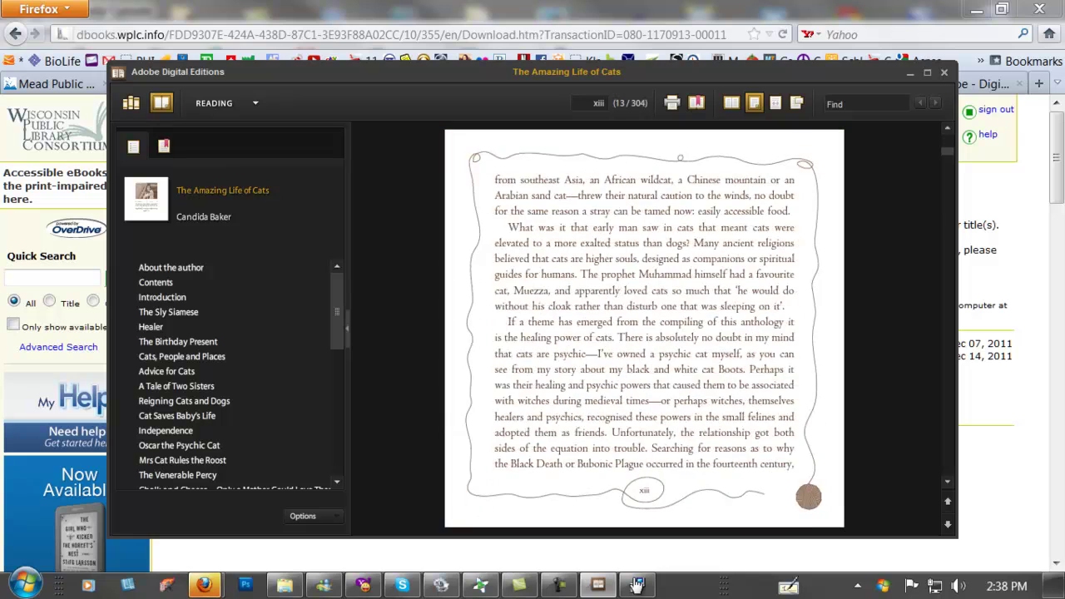
key("Right")
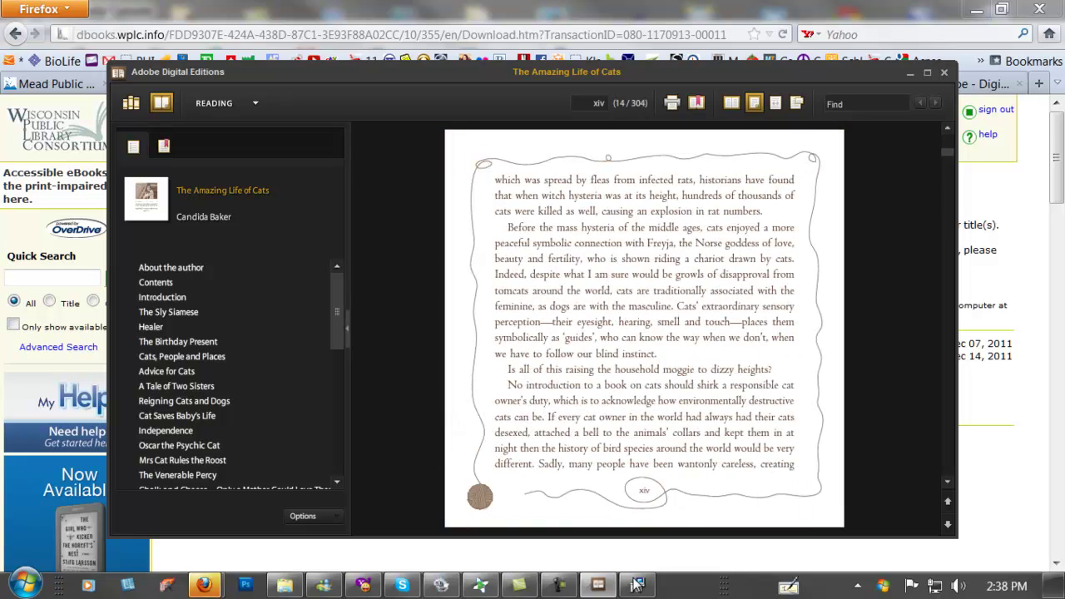
key("Left")
key("Left")
key("Left")
key("Left")
key("Left")
key("Left")
key("Left")
key("Left")
key("Left")
key("Left")
key("Left")
key("Left")
key("Left")
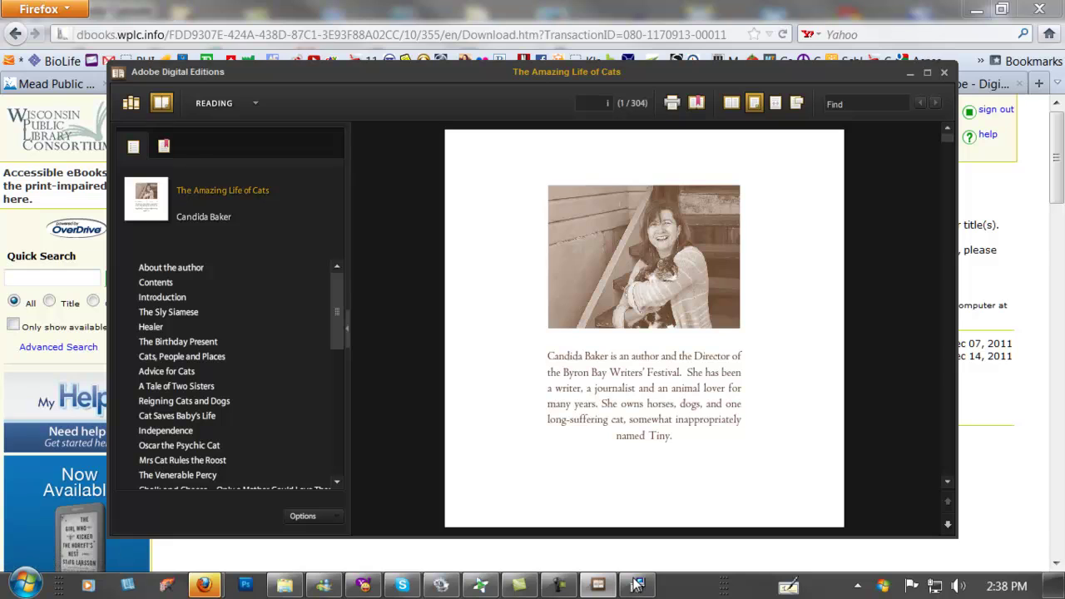
Return the borrowed eBook The Amazing Life of Cats from the Borrowed bookshelf and close Adobe Digital Editions
key("ctrl+l")
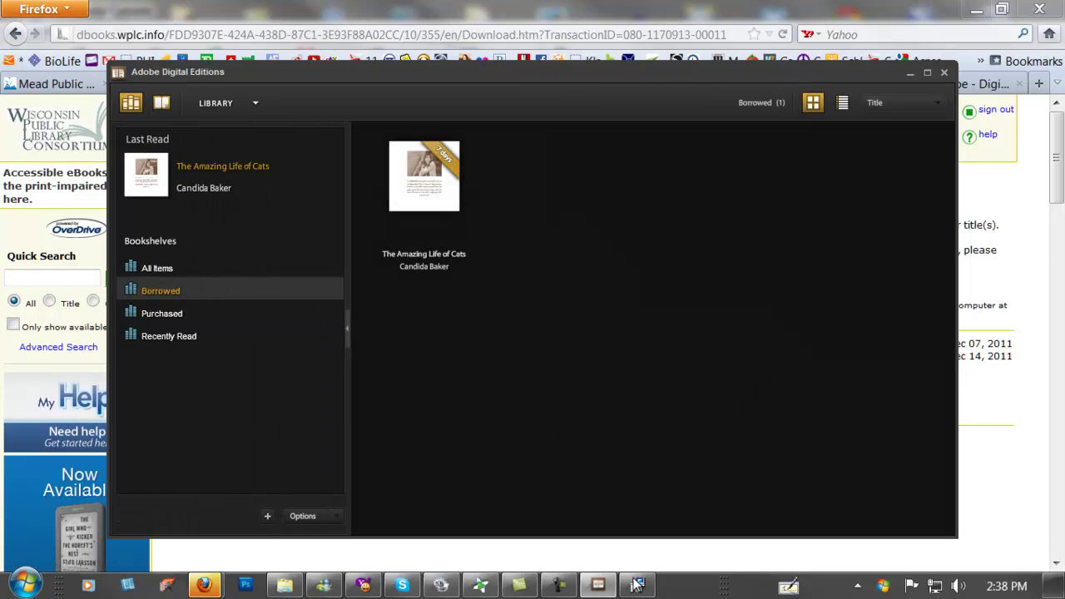
right_click(414, 169)
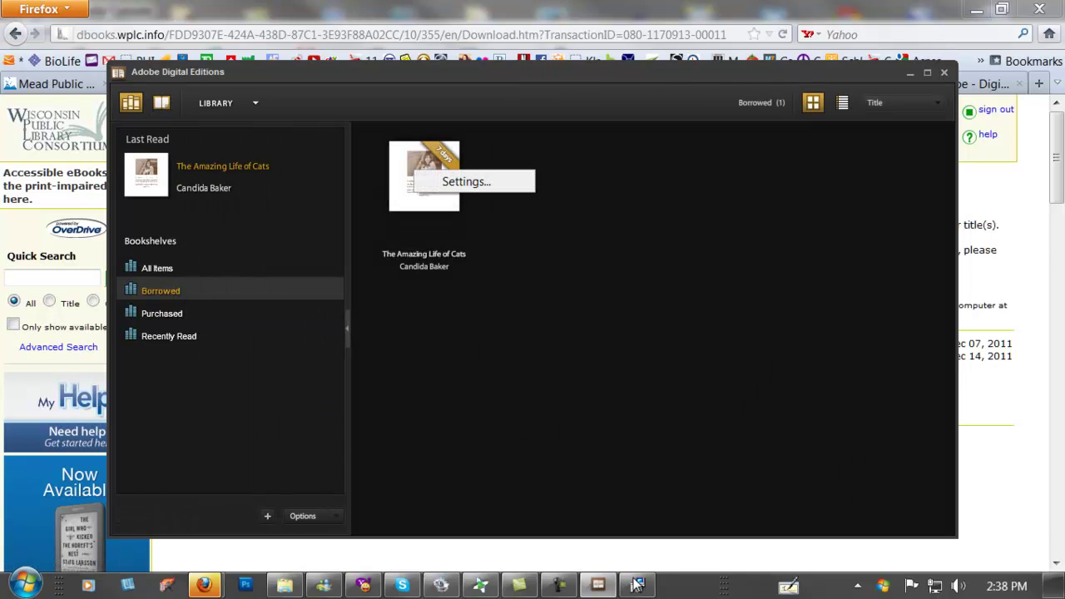
left_click(401, 154)
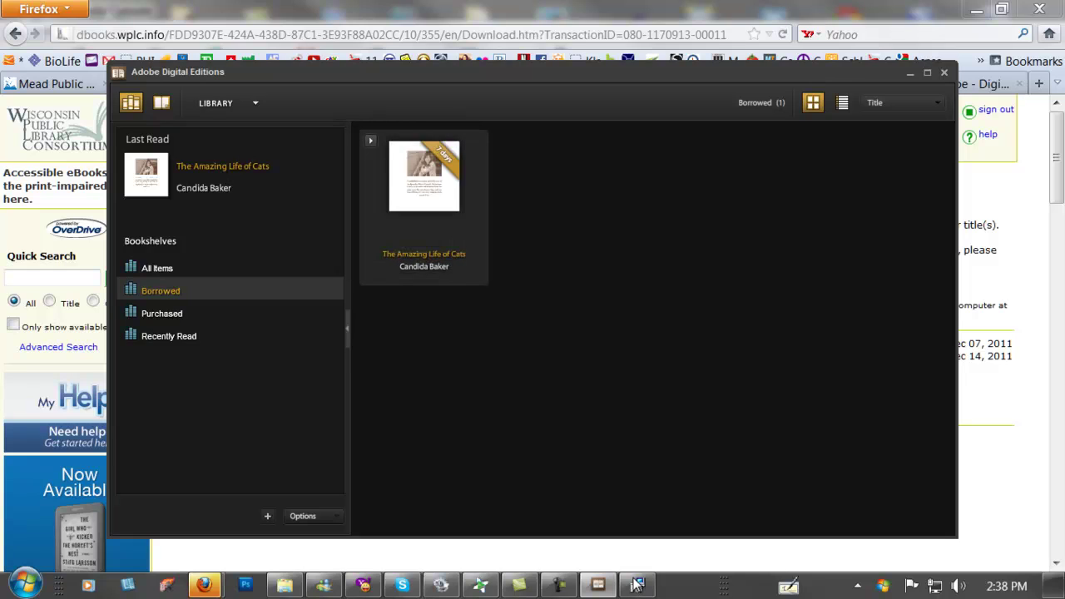
left_click(371, 141)
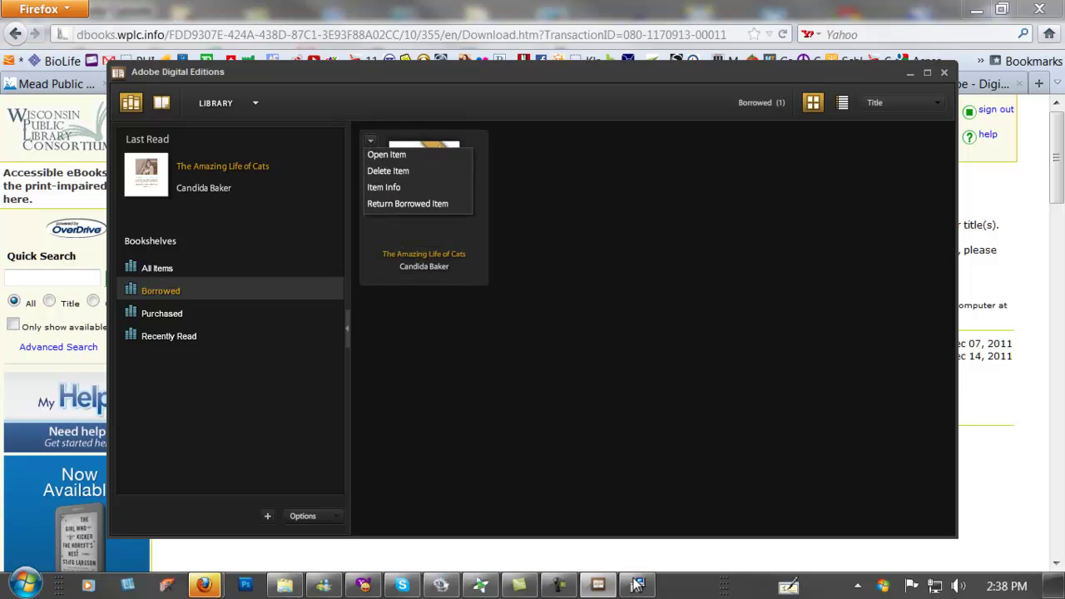
left_click(407, 204)
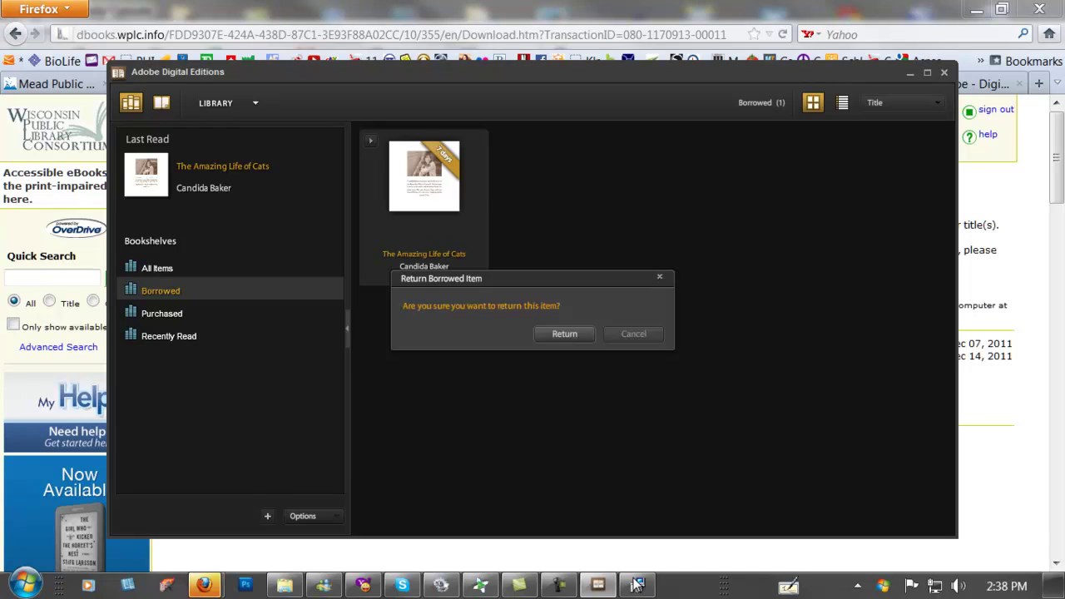
key("Return")
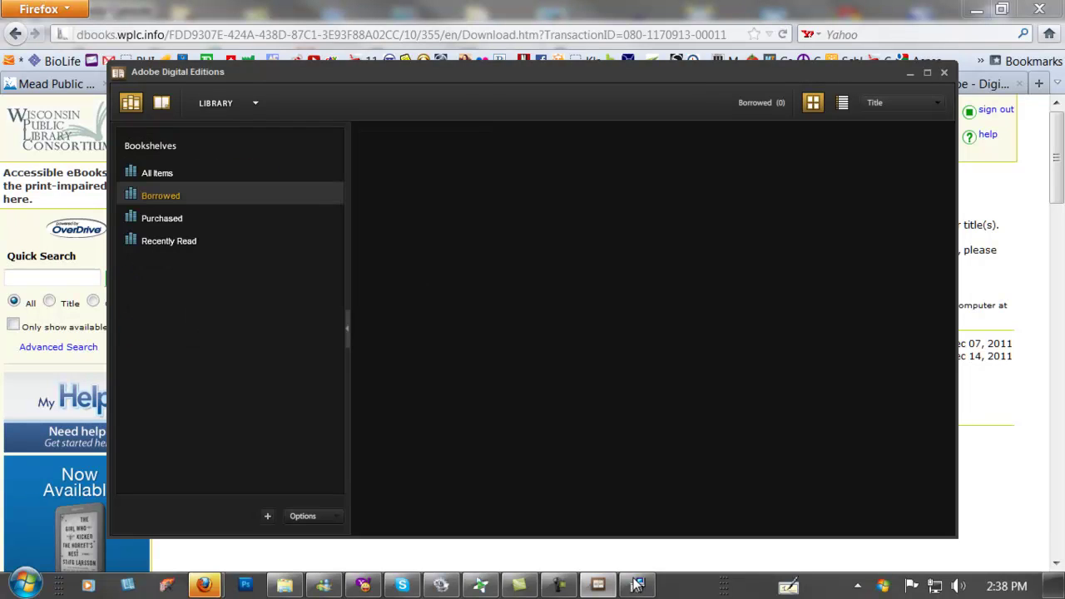
left_click(944, 74)
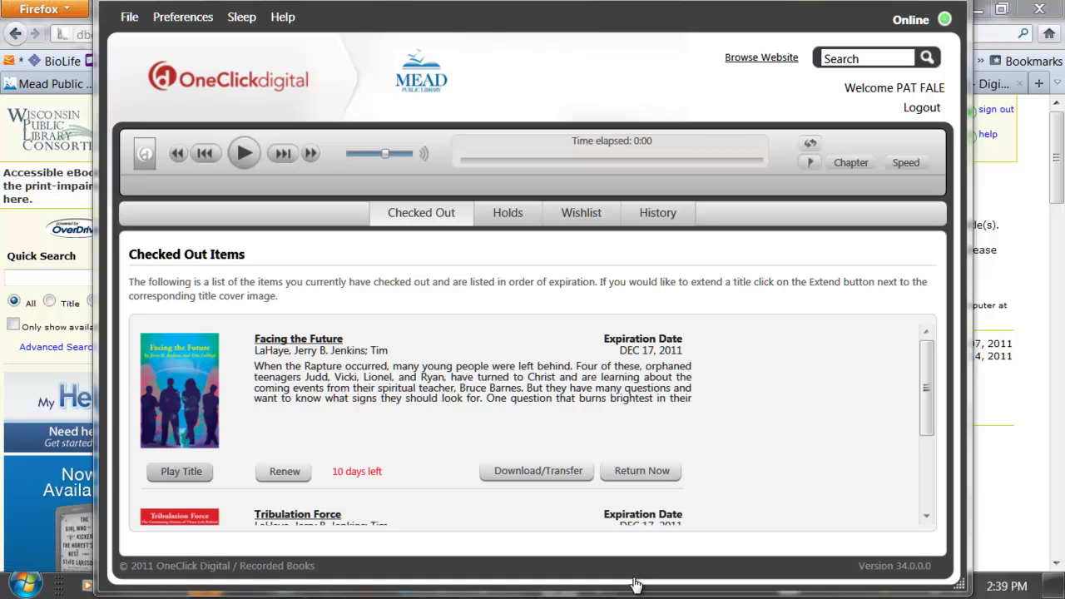
Switch to OneClickdigital and start playing the checked-out audiobook Facing the Future
left_click(181, 471)
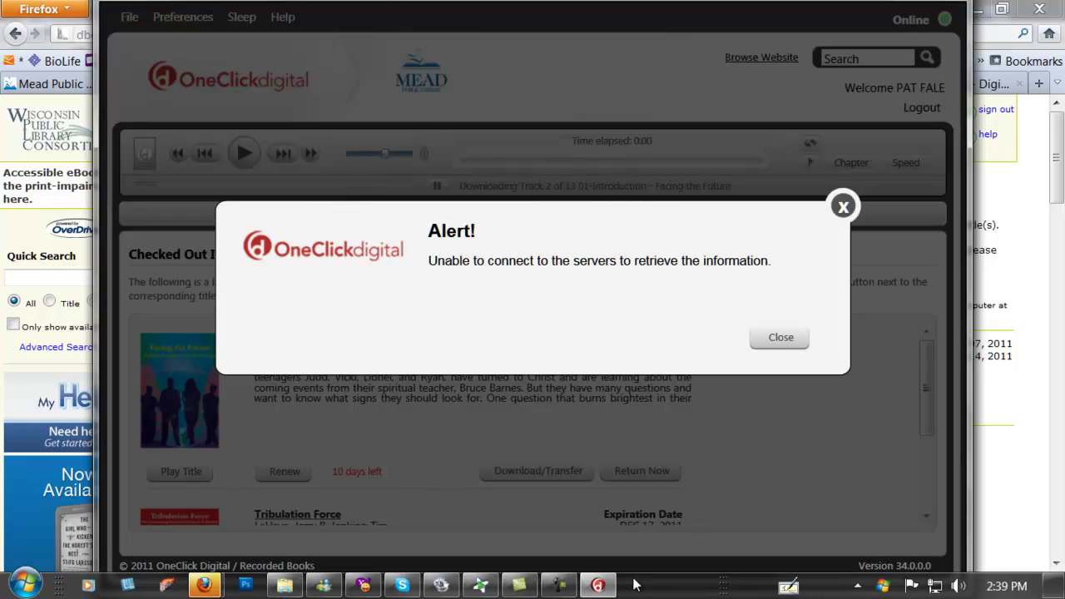
left_click(779, 338)
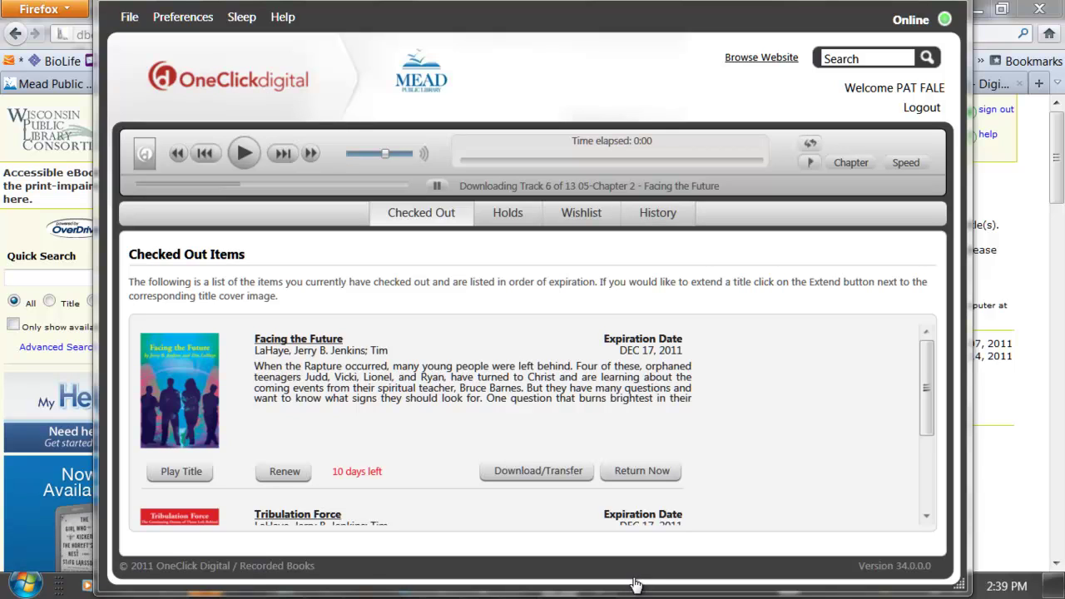
left_click(635, 585)
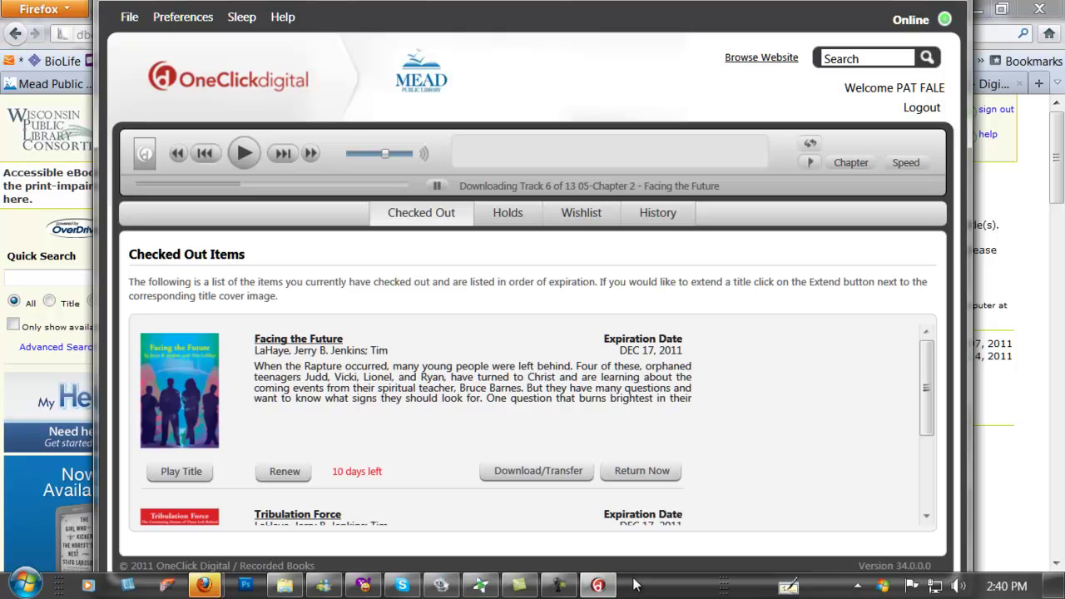